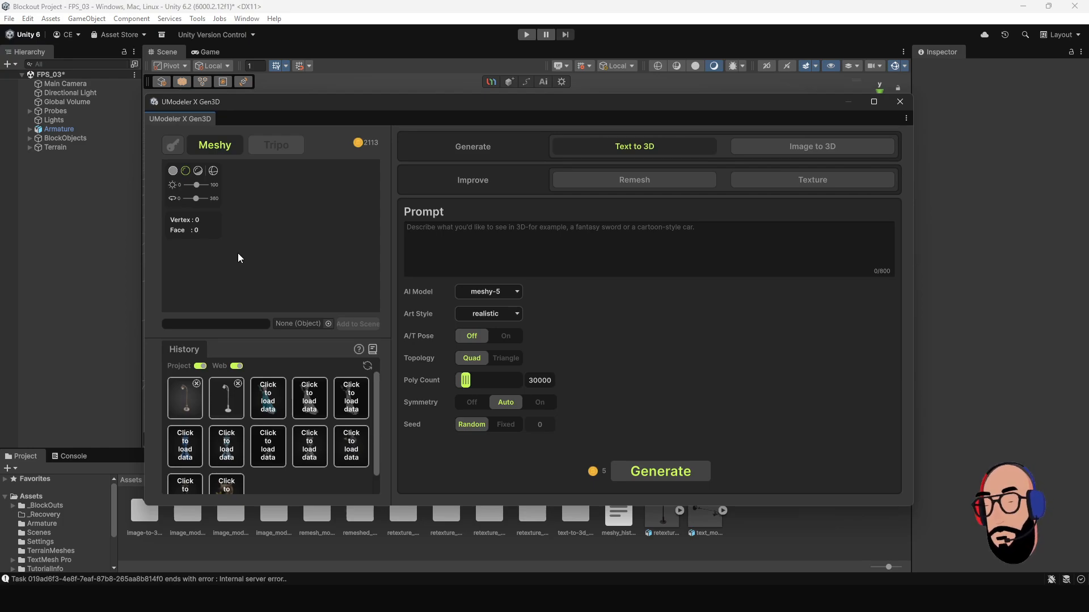
# Load the retextured street lamp from the history into the preview and inspect it from several angles.
pyautogui.click(189, 401)
pyautogui.scroll(3, 278, 257)
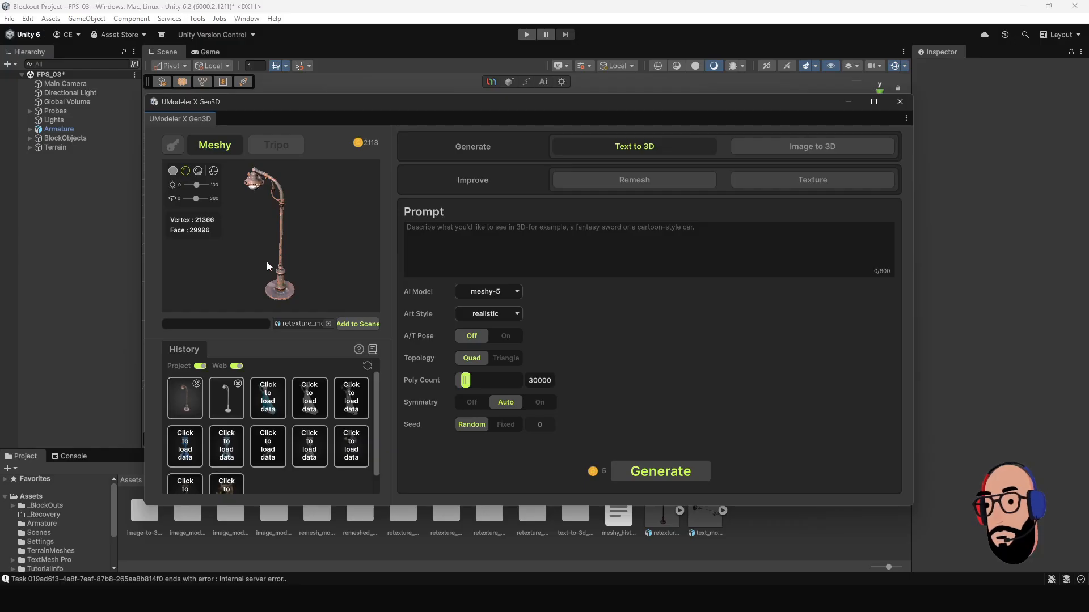
pyautogui.moveTo(235, 264); pyautogui.dragTo(295, 222)
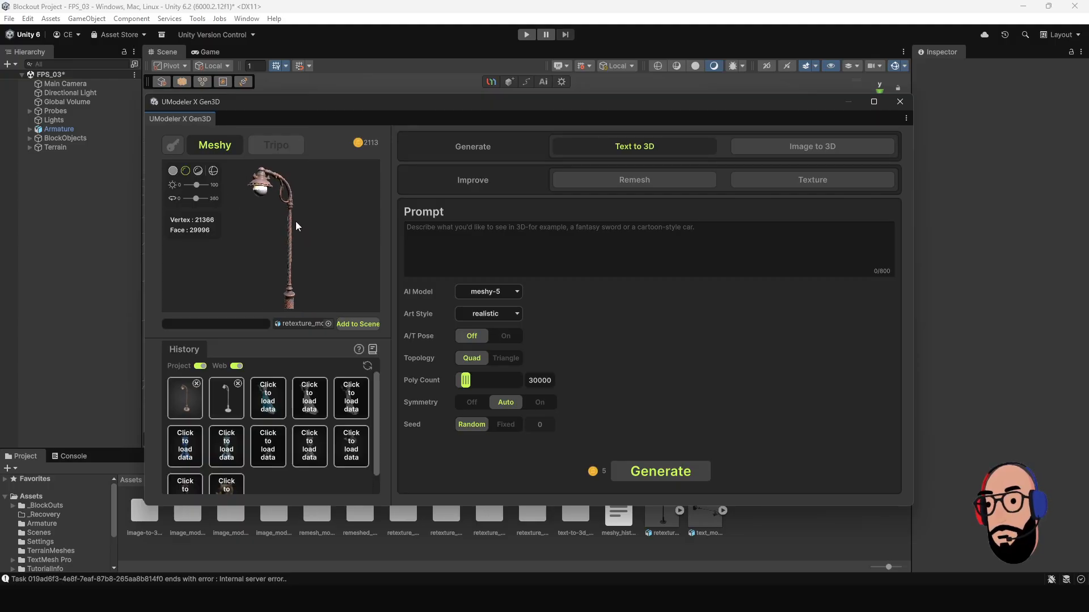
pyautogui.scroll(-3, 295, 223)
pyautogui.scroll(5, 294, 222)
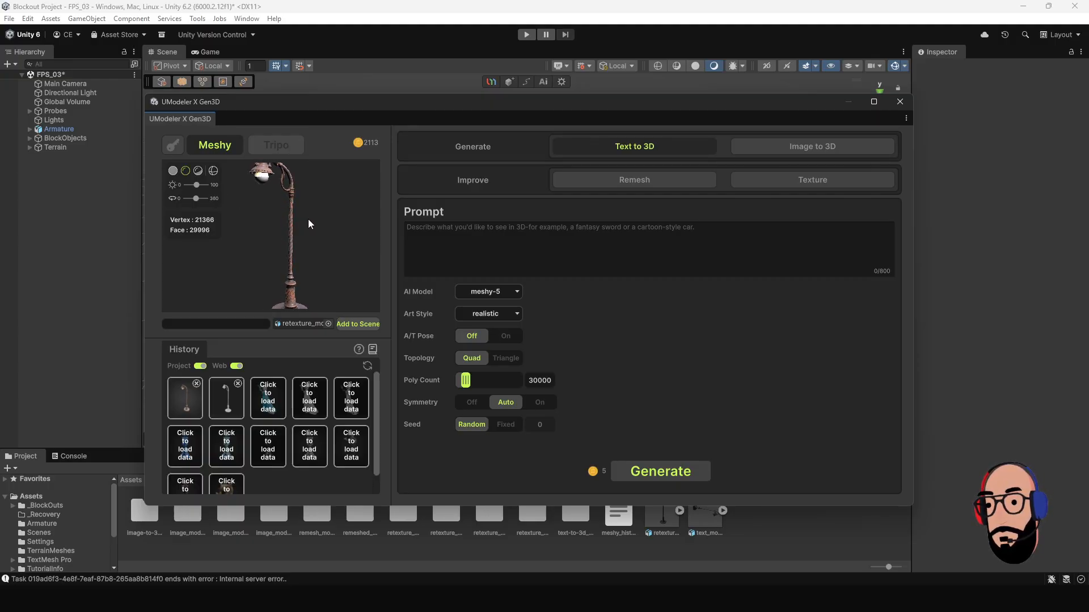
pyautogui.moveTo(305, 233)
pyautogui.mouseDown()
pyautogui.moveTo(209, 245)
pyautogui.moveTo(312, 244)
pyautogui.moveTo(272, 247)
pyautogui.moveTo(284, 240)
pyautogui.mouseUp()
pyautogui.scroll(-2, 285, 240)
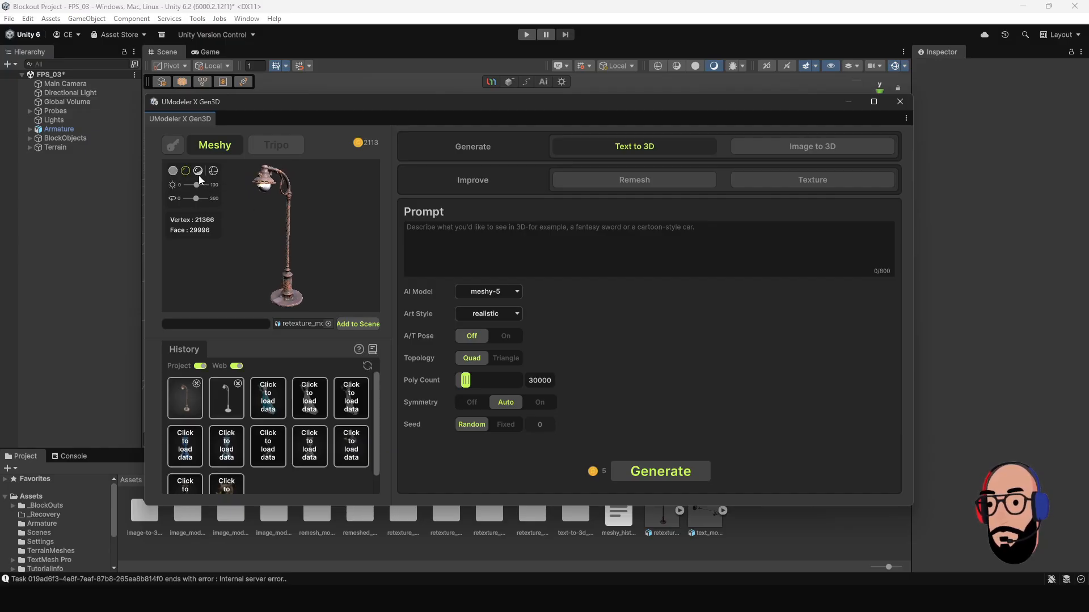
# Try the preview's untextured and textured shading modes and turn on the wireframe overlay.
pyautogui.click(173, 171)
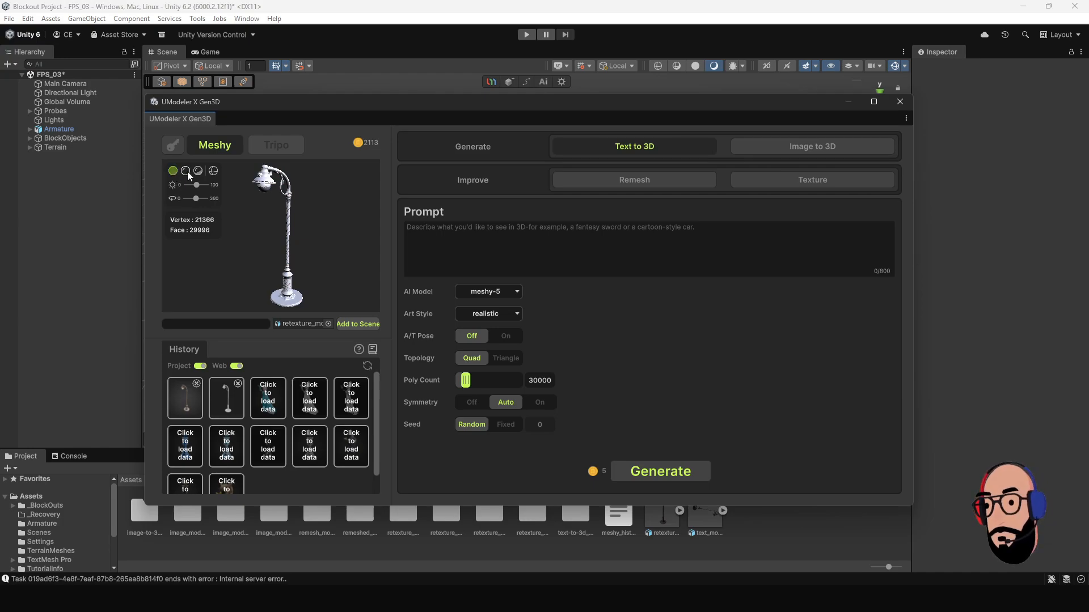
pyautogui.click(186, 170)
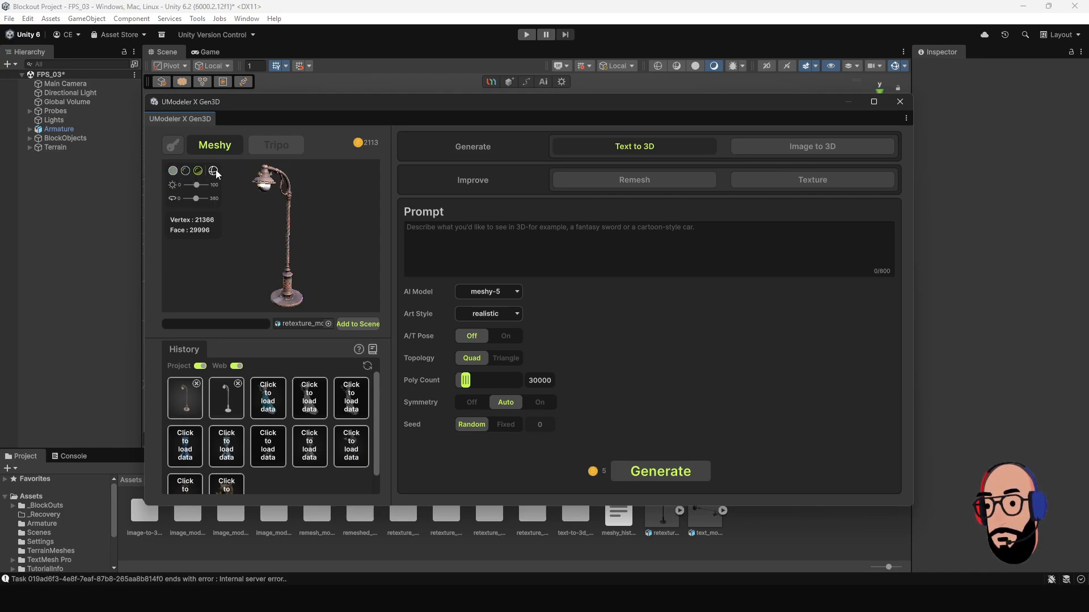
pyautogui.click(213, 171)
# Examine the wireframe density of the lamp's head, arm and pole in the preview.
pyautogui.moveTo(277, 206)
pyautogui.mouseDown()
pyautogui.moveTo(282, 236)
pyautogui.moveTo(321, 195)
pyautogui.mouseUp()
pyautogui.moveTo(322, 195); pyautogui.dragTo(308, 316, button='middle')
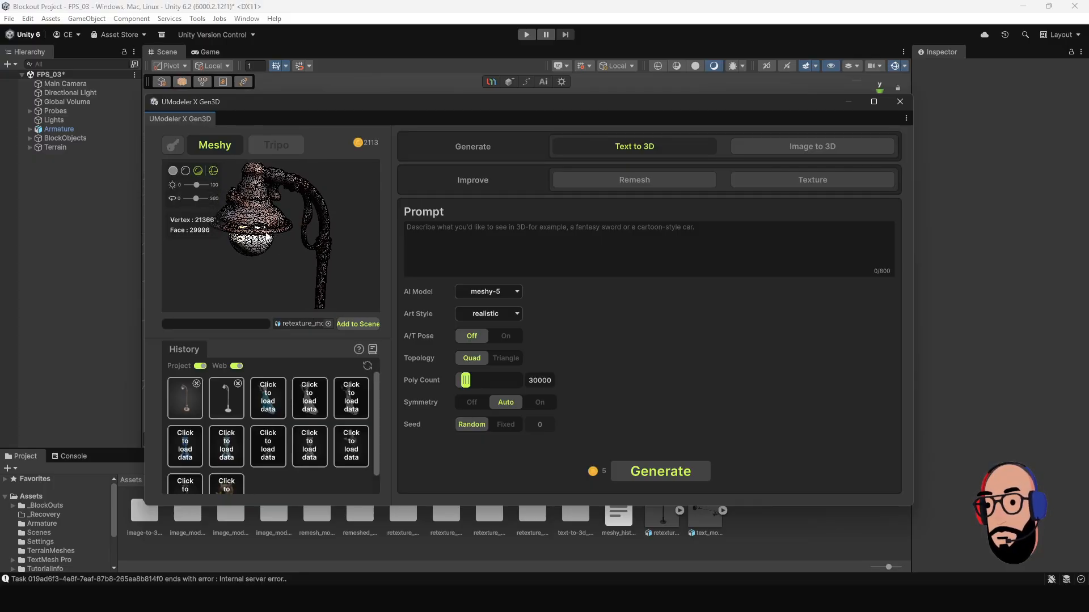
pyautogui.scroll(-5, 278, 250)
pyautogui.scroll(5, 286, 226)
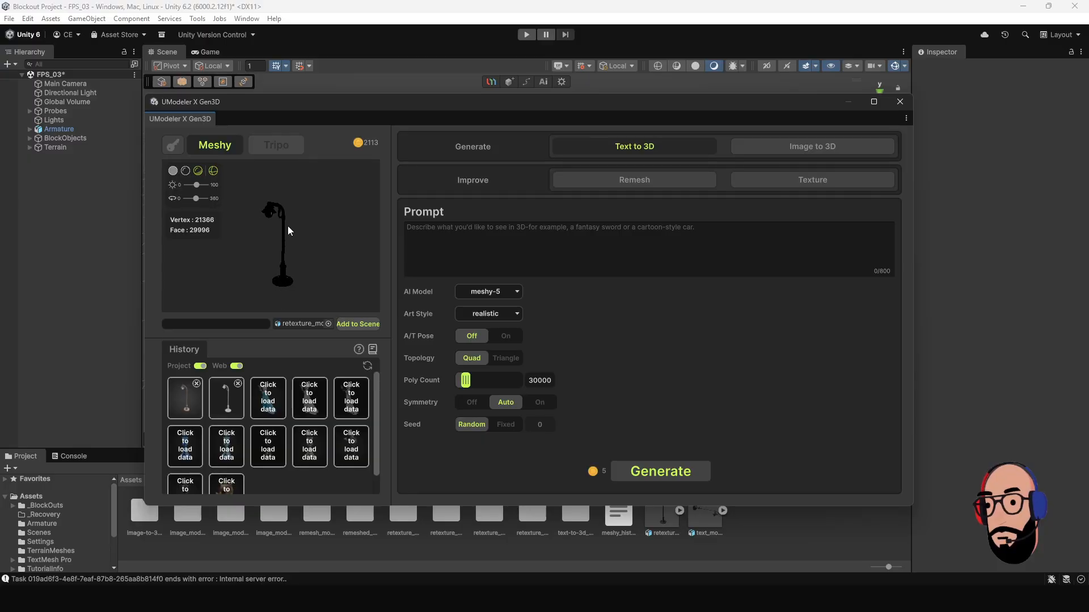
pyautogui.scroll(-3, 275, 233)
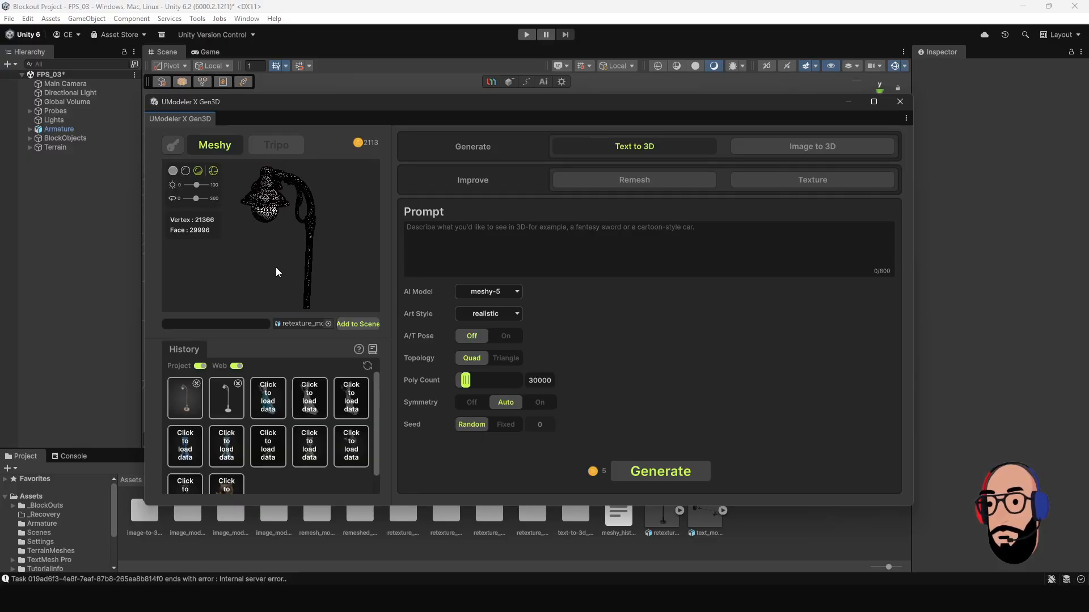
pyautogui.scroll(4, 275, 212)
pyautogui.moveTo(257, 223); pyautogui.dragTo(278, 235)
pyautogui.scroll(4, 288, 236)
pyautogui.scroll(-5, 290, 266)
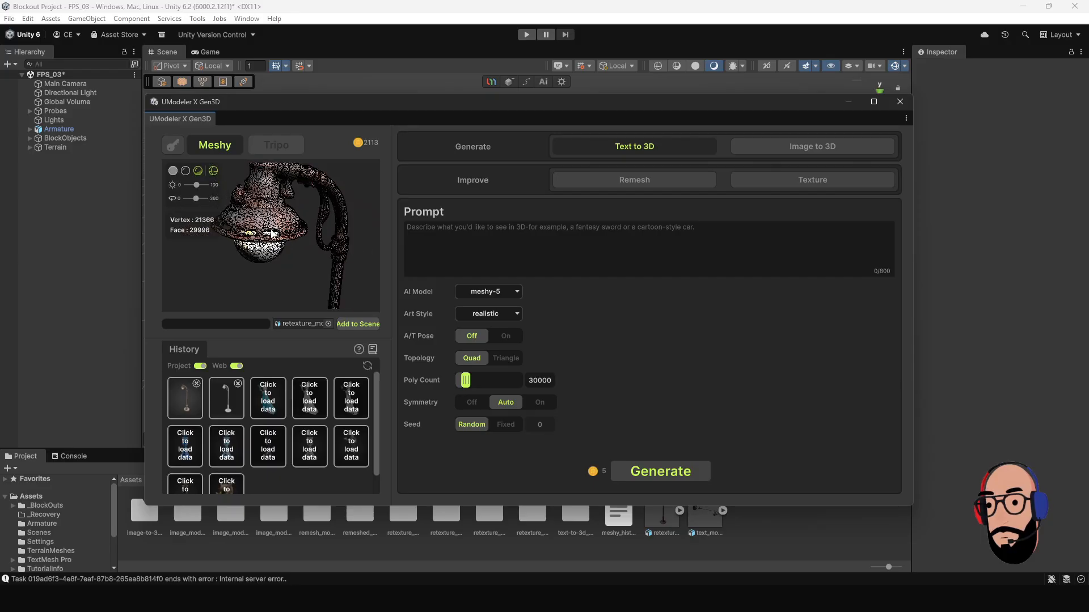
pyautogui.scroll(-3, 298, 244)
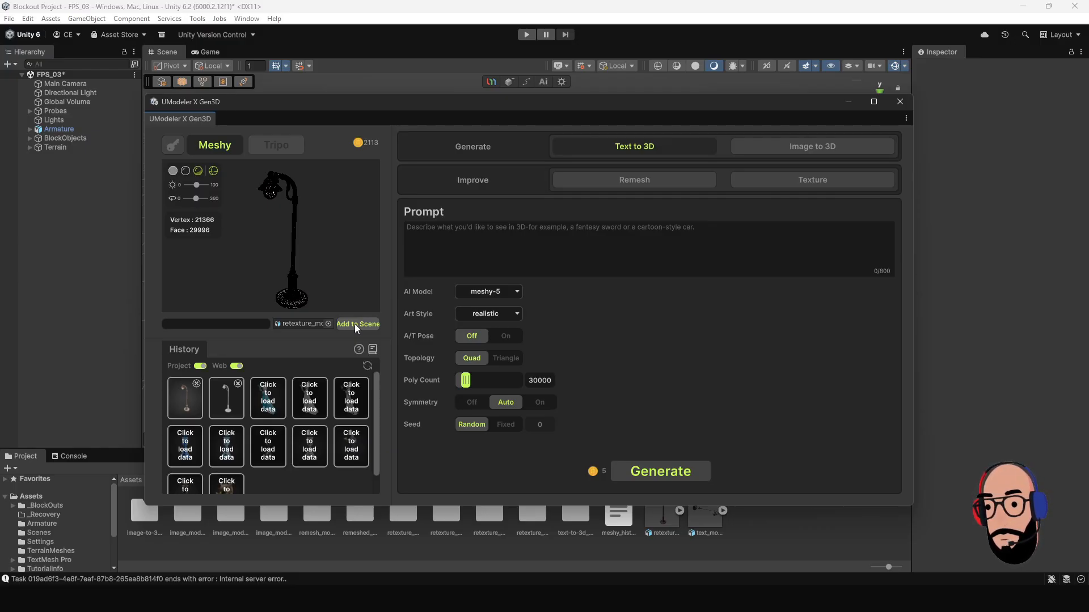
# Add the retextured street lamp to the scene and raise it to about 1.14 on the Y axis.
pyautogui.click(355, 324)
pyautogui.click(70, 157)
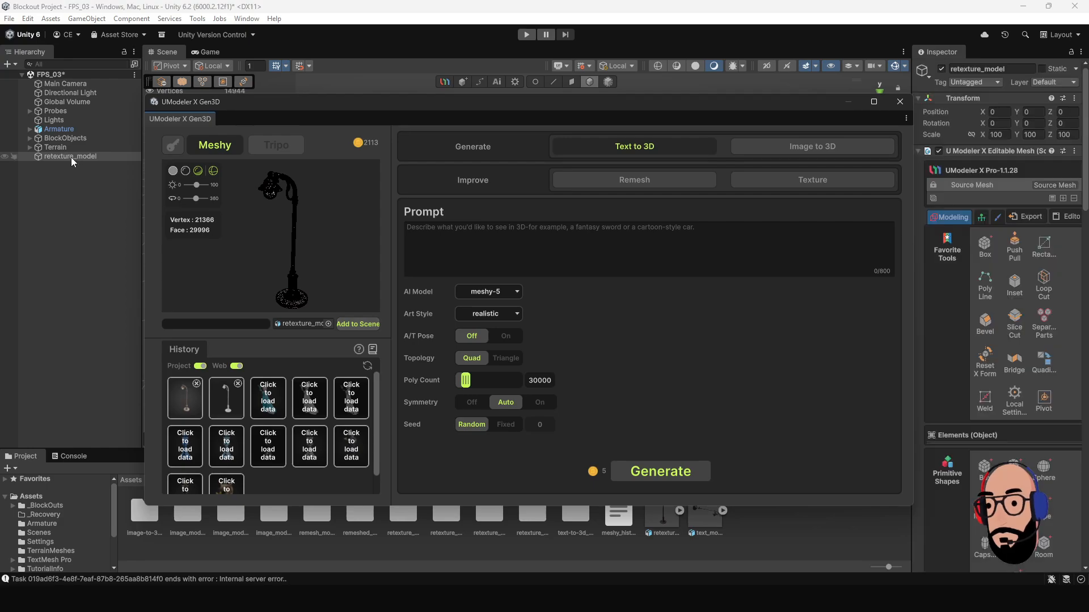
pyautogui.moveTo(362, 104); pyautogui.dragTo(379, 428)
pyautogui.keyDown('alt'); pyautogui.moveTo(614, 335); pyautogui.dragTo(545, 288); pyautogui.keyUp('alt')
pyautogui.scroll(7, 552, 320)
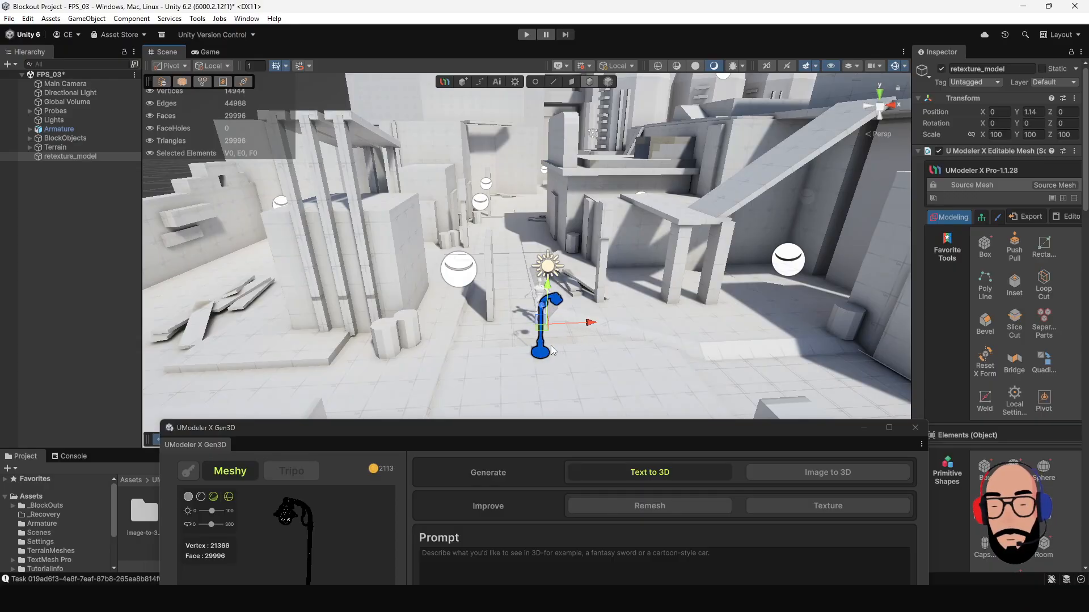
pyautogui.press('f')
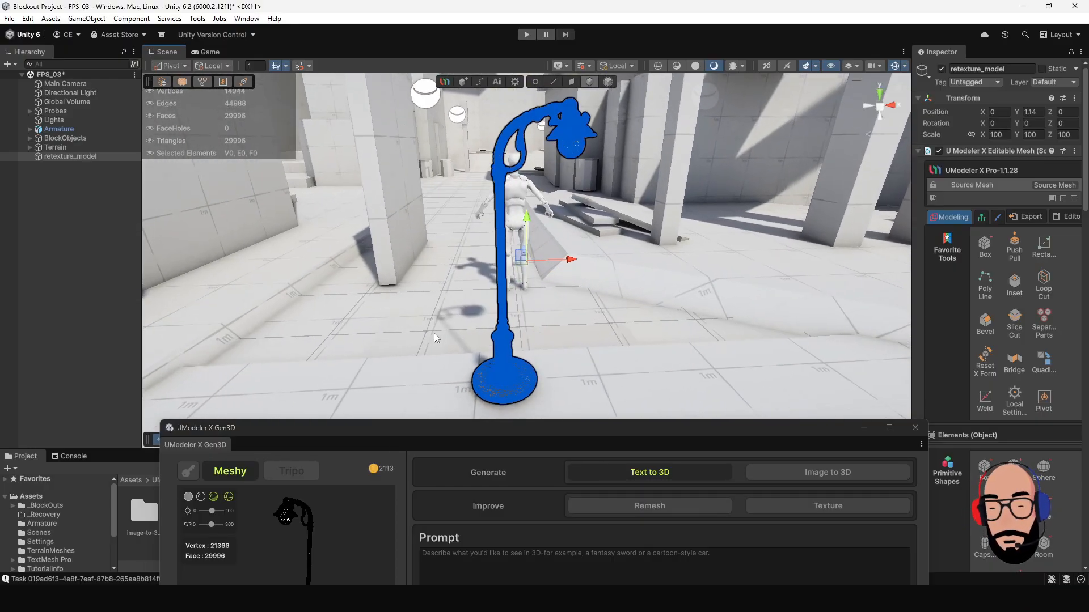
# Lower the street lamp to a Y position of about 1.047 so its base sits into the ground.
pyautogui.click(434, 332)
pyautogui.keyDown('alt'); pyautogui.moveTo(436, 328); pyautogui.dragTo(524, 256); pyautogui.keyUp('alt')
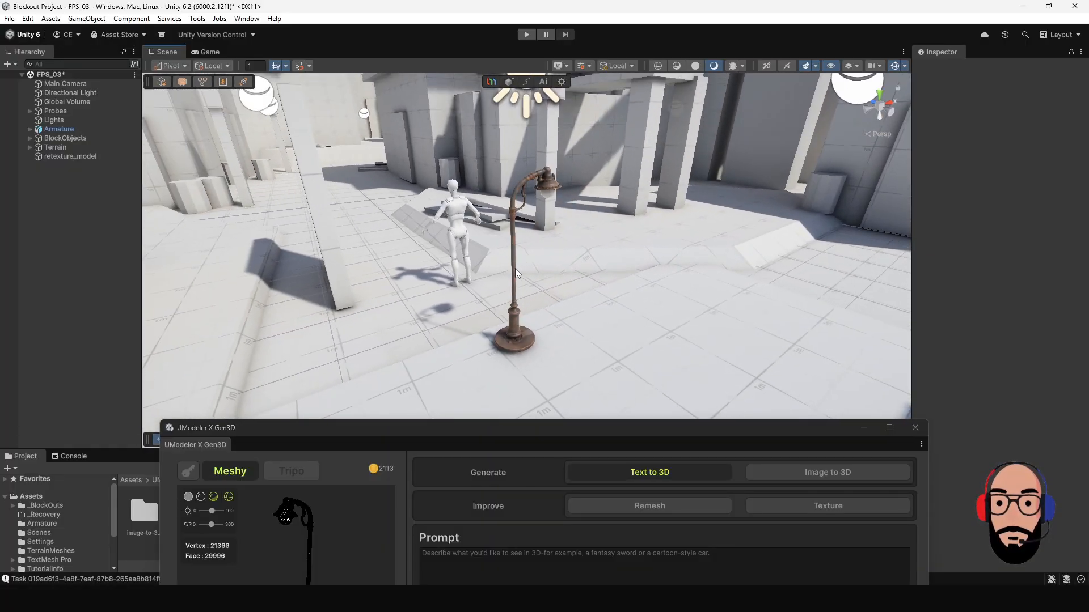
pyautogui.click(515, 270)
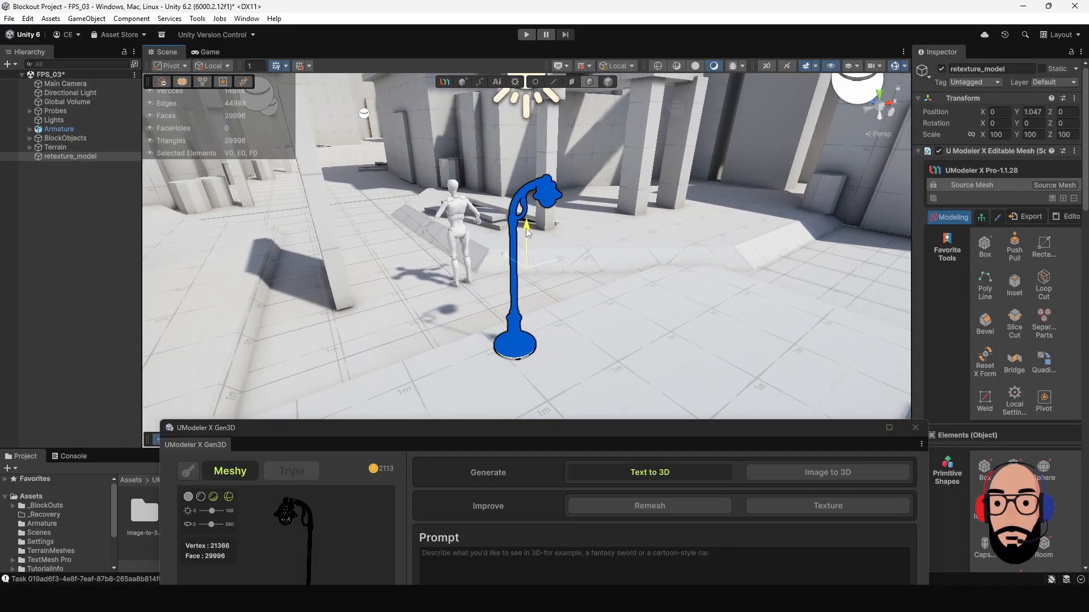
pyautogui.click(535, 336)
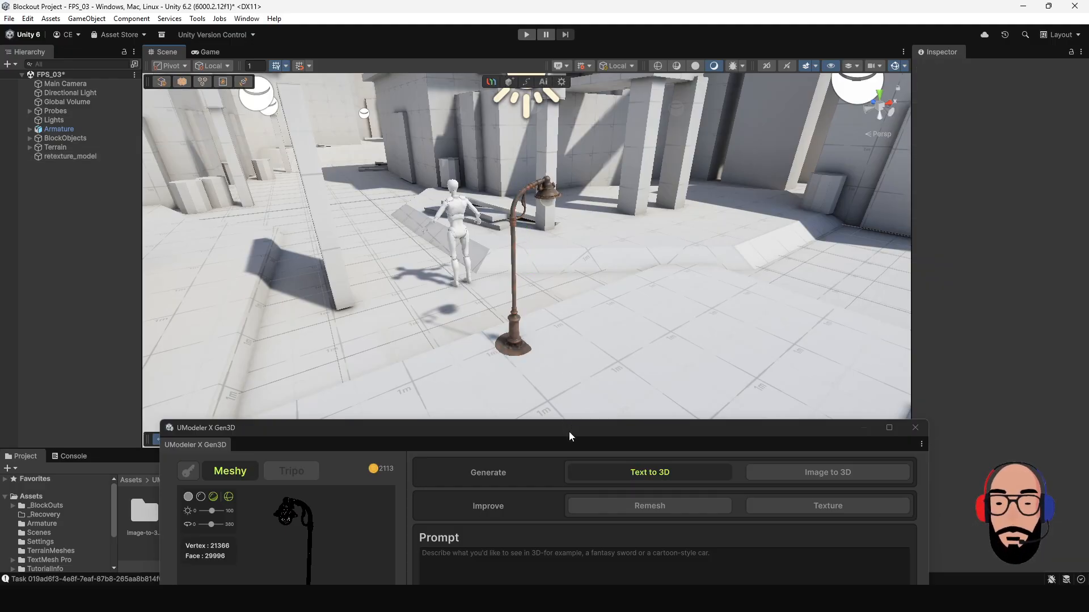
# Move the UModeler X Gen3D window back over the scene and extend its height to fit the whole history.
pyautogui.moveTo(569, 430); pyautogui.dragTo(551, 62)
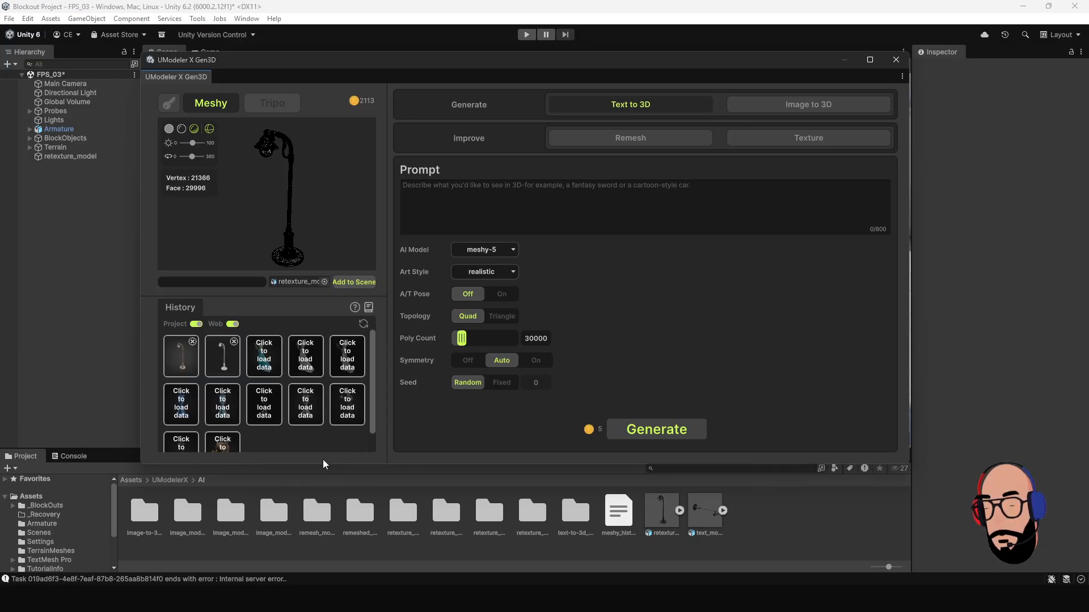
pyautogui.moveTo(325, 464); pyautogui.dragTo(324, 540)
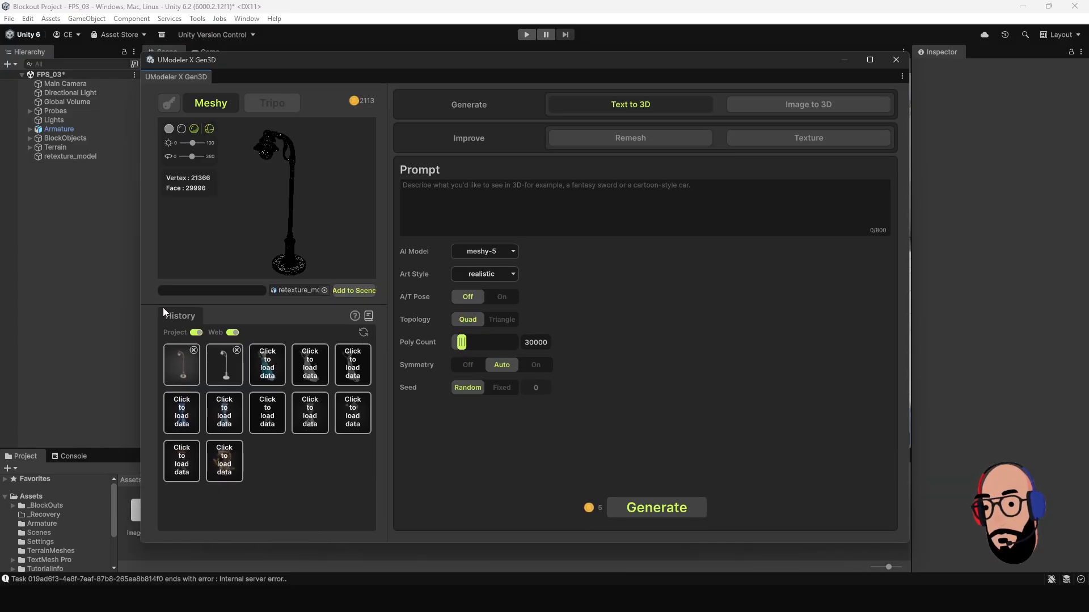
# Hide the project models from the history and load the chess king web model into the preview.
pyautogui.click(196, 334)
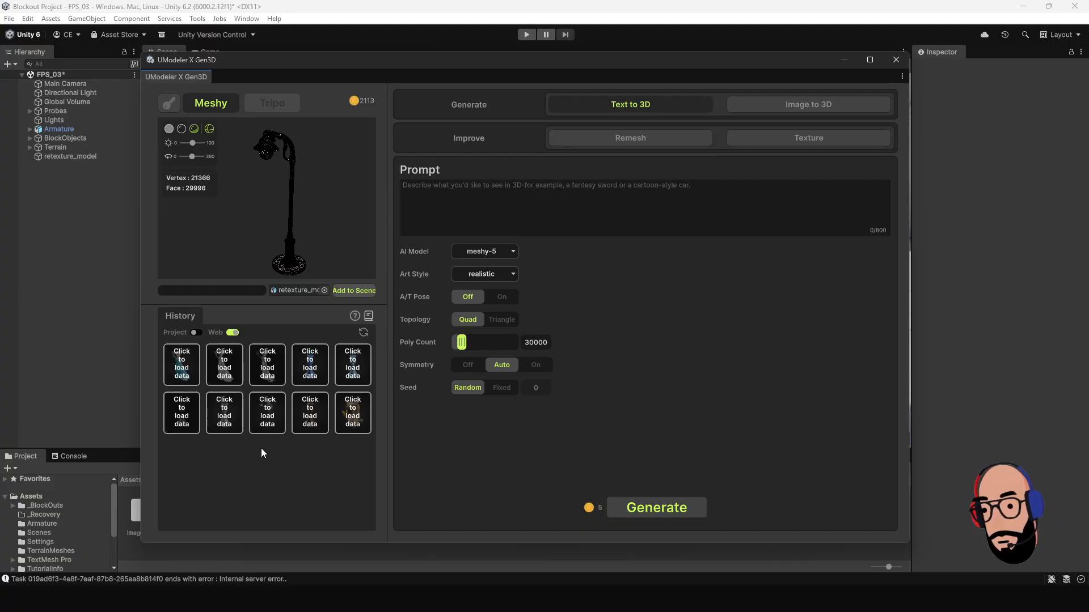
pyautogui.click(227, 415)
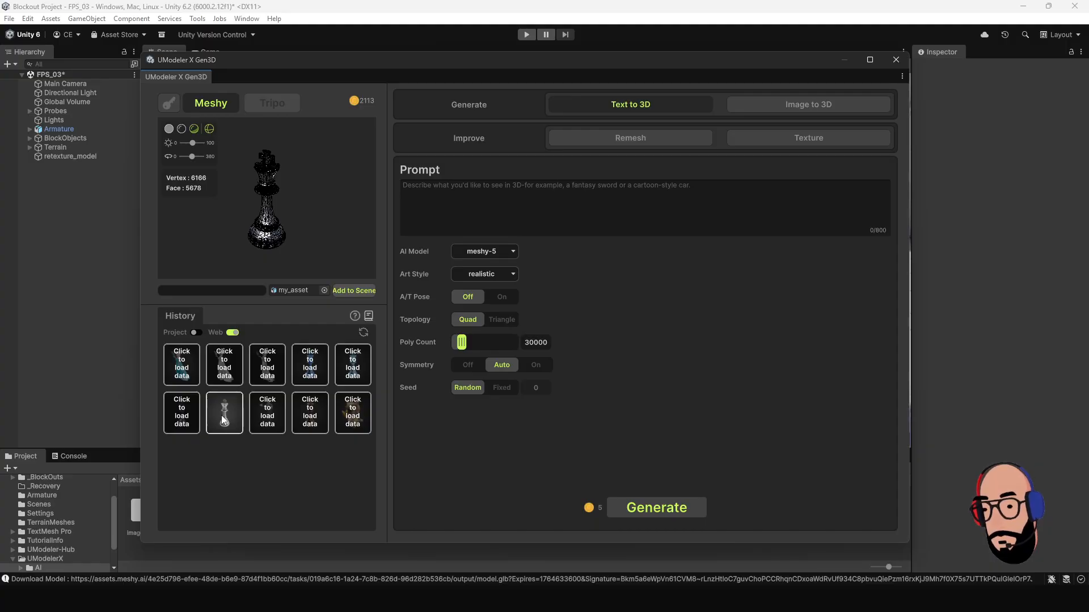
pyautogui.moveTo(314, 216); pyautogui.dragTo(260, 170)
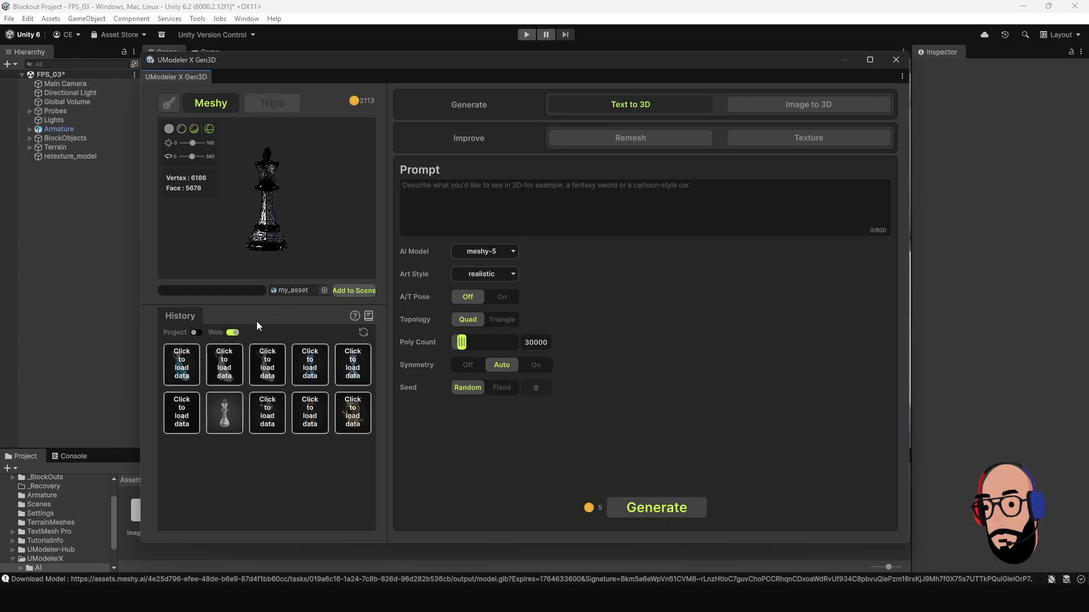
# Limit the history to project models and load the retextured street lamp into the preview.
pyautogui.click(232, 333)
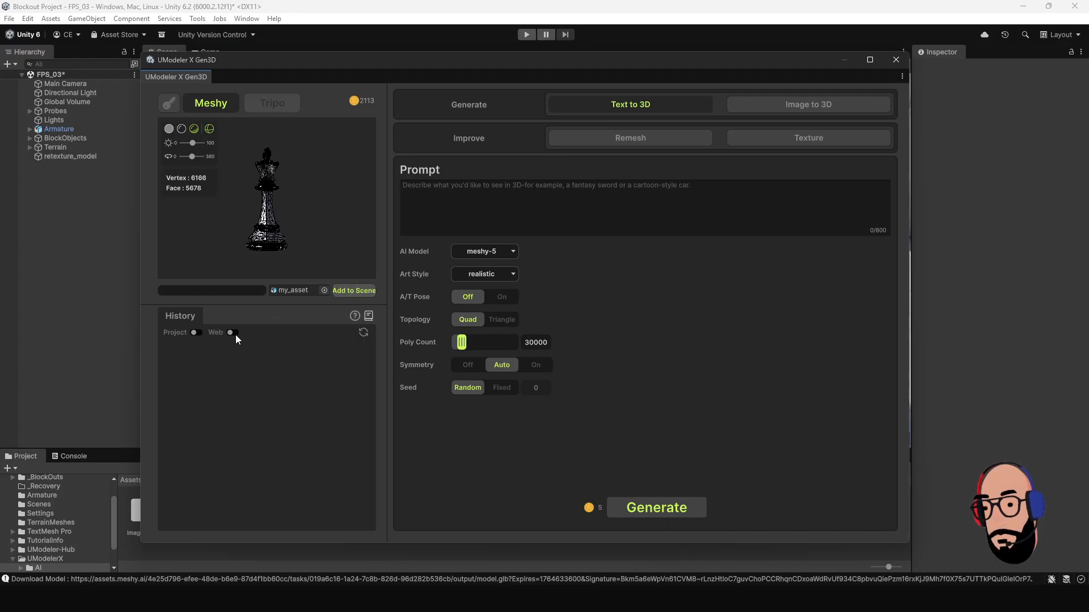
pyautogui.click(196, 332)
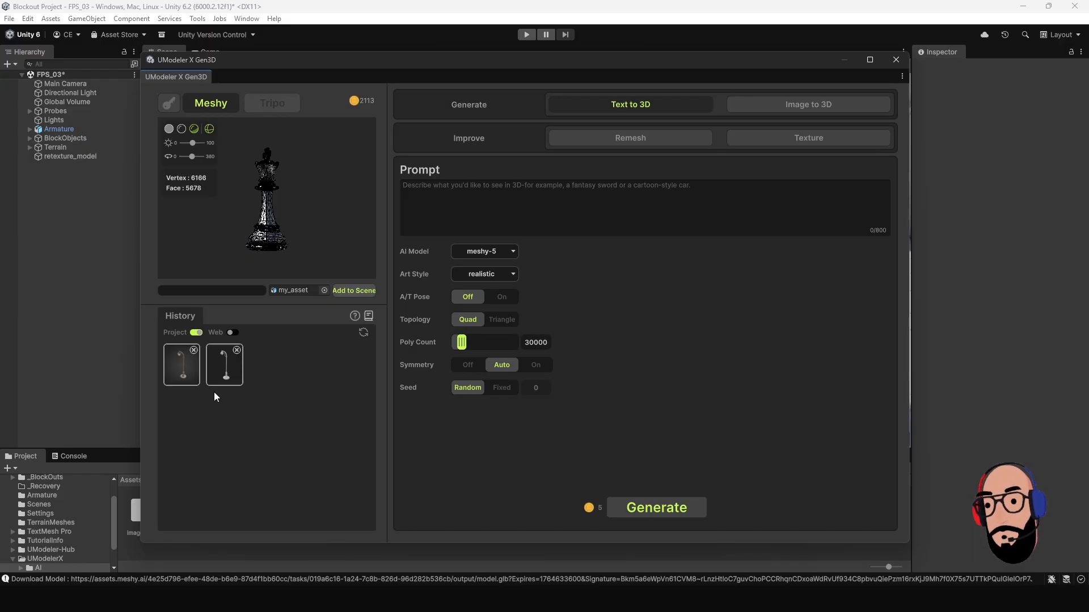
pyautogui.click(185, 371)
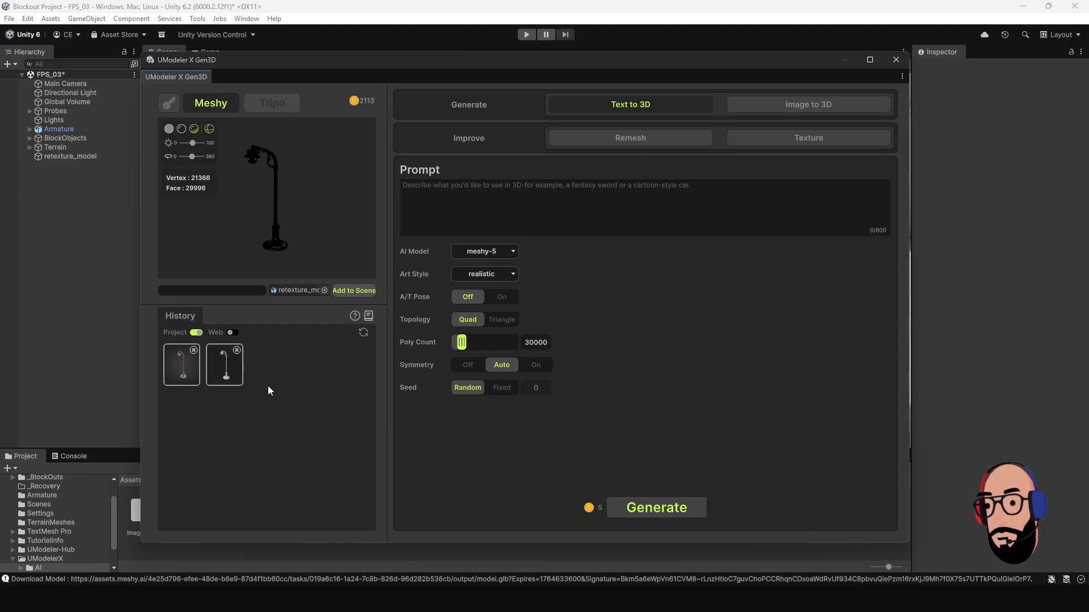
# Compare the untextured street lamp with the retextured one in the preview, viewing each from several angles.
pyautogui.click(229, 366)
pyautogui.scroll(2, 278, 218)
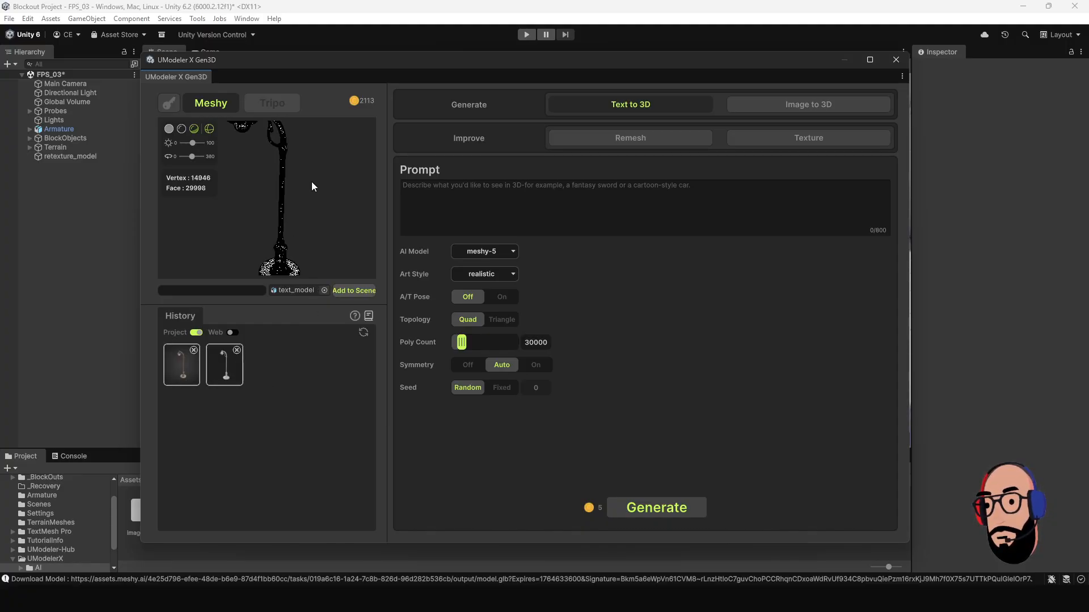
pyautogui.moveTo(311, 183); pyautogui.dragTo(347, 219)
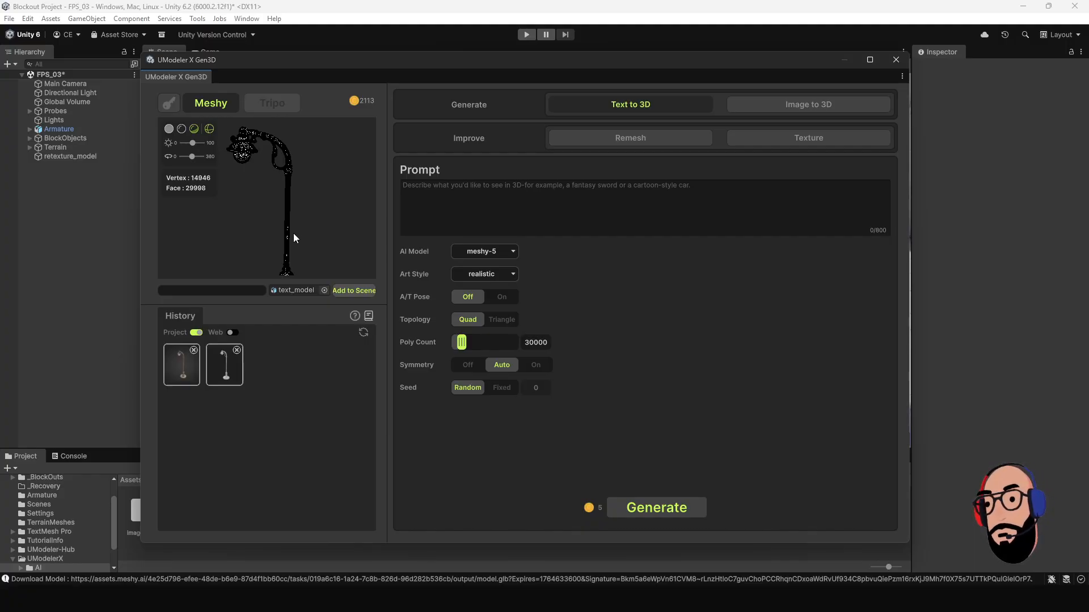
pyautogui.click(182, 366)
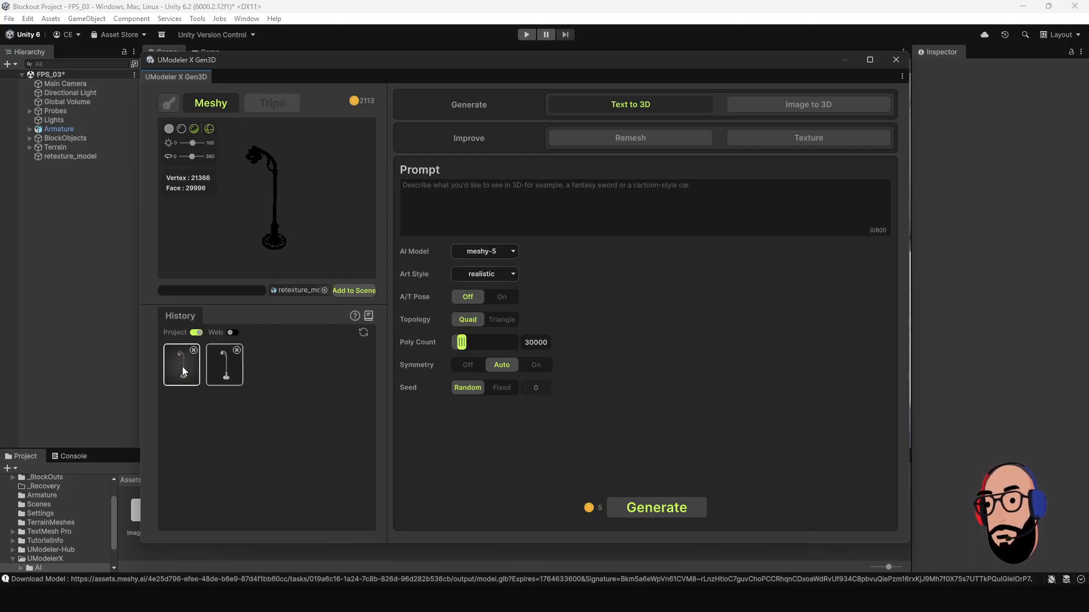
pyautogui.scroll(2, 288, 205)
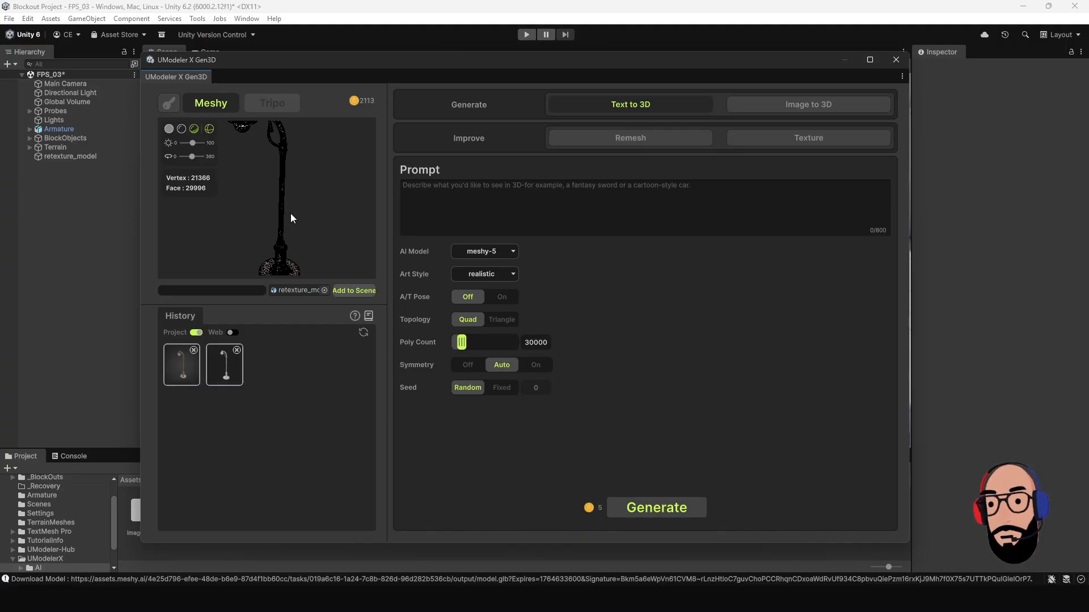
pyautogui.moveTo(290, 213); pyautogui.dragTo(263, 174)
pyautogui.scroll(-2, 263, 175)
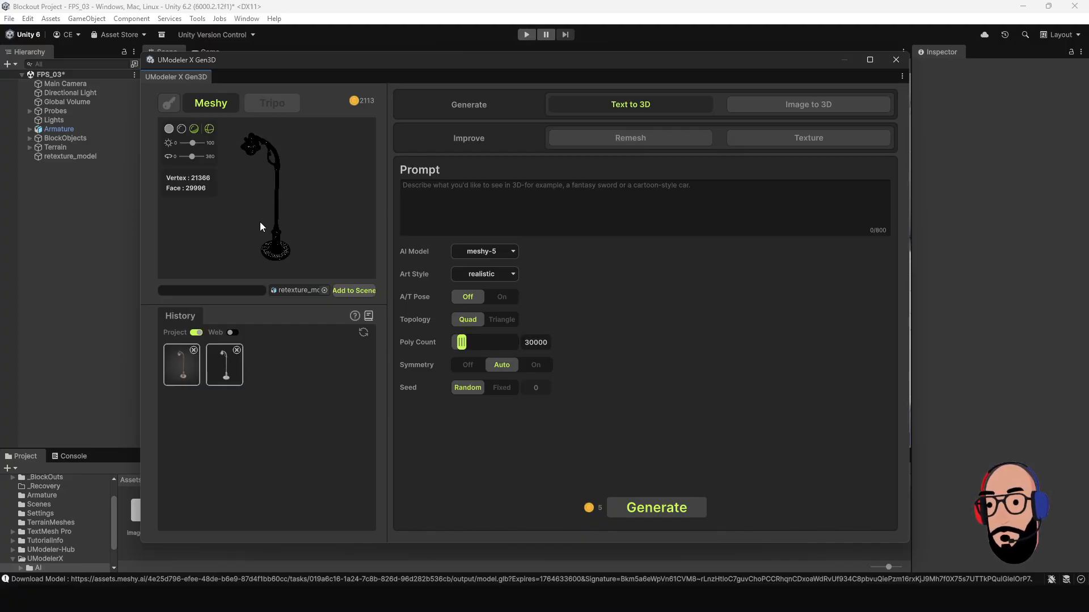
pyautogui.moveTo(260, 223); pyautogui.dragTo(291, 224)
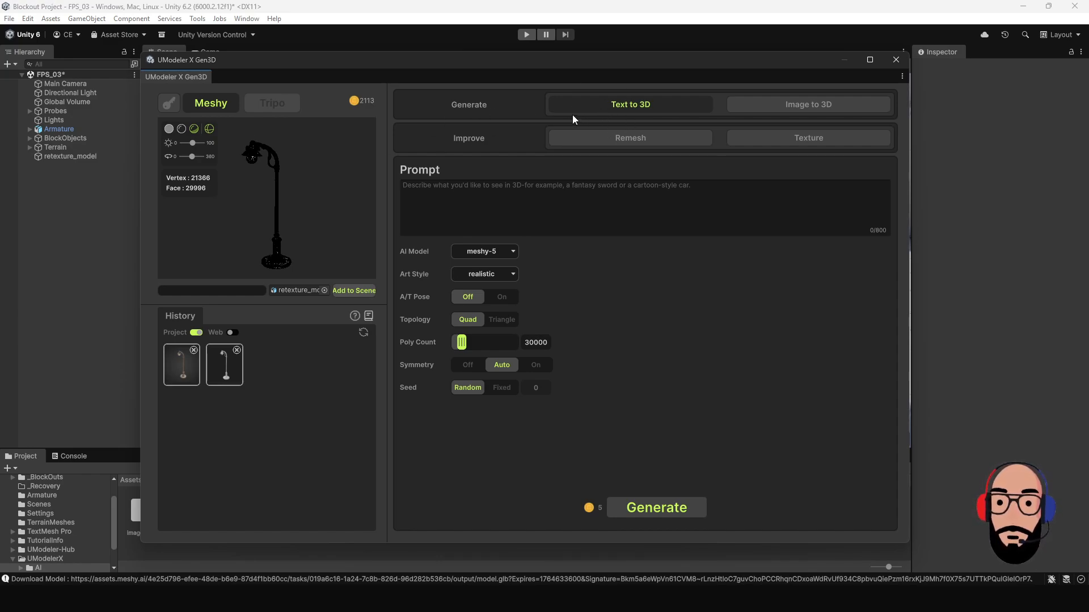
# Look at the Image to 3D mode, return to Text to 3D, and enter the prompt "Light Pole, Old, Rusted, bronze".
pyautogui.click(753, 104)
pyautogui.click(648, 105)
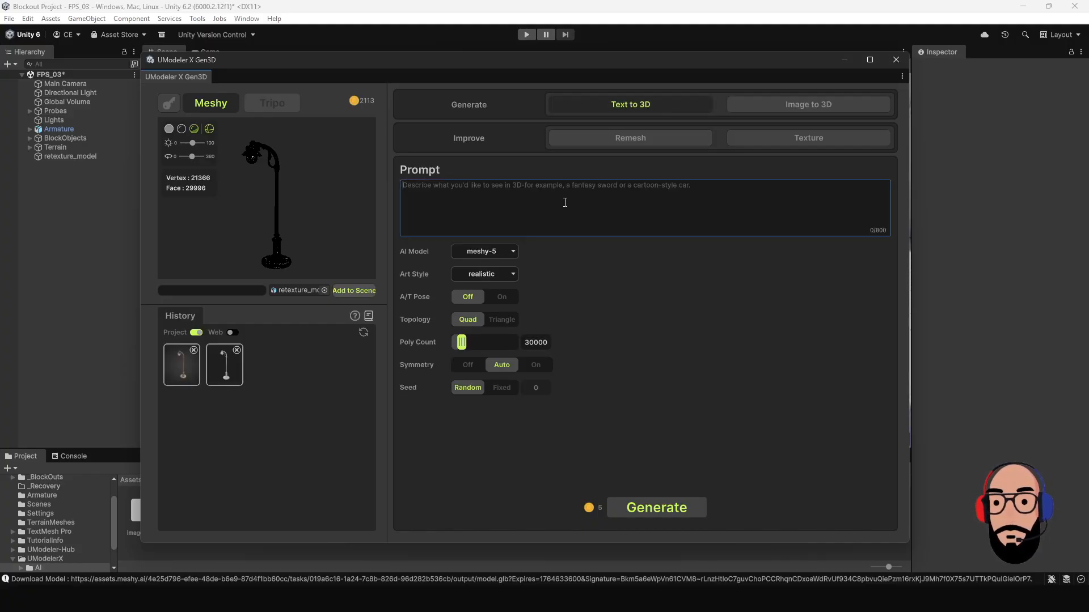
pyautogui.write('Light Pole, Old, Rusted, bronze')
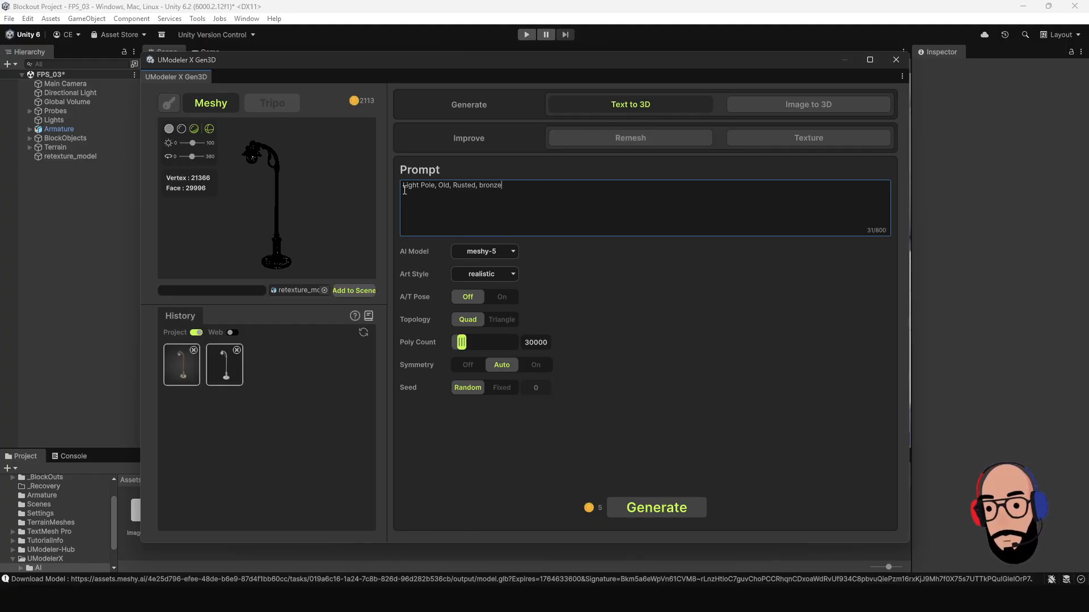
pyautogui.moveTo(403, 189); pyautogui.dragTo(435, 191)
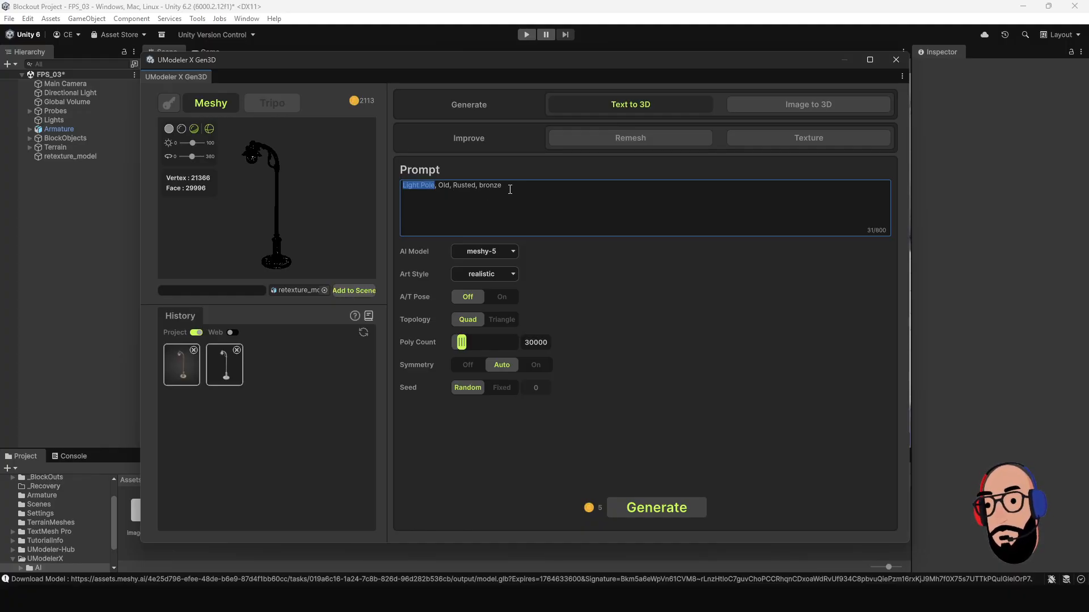
pyautogui.moveTo(510, 190); pyautogui.dragTo(378, 185)
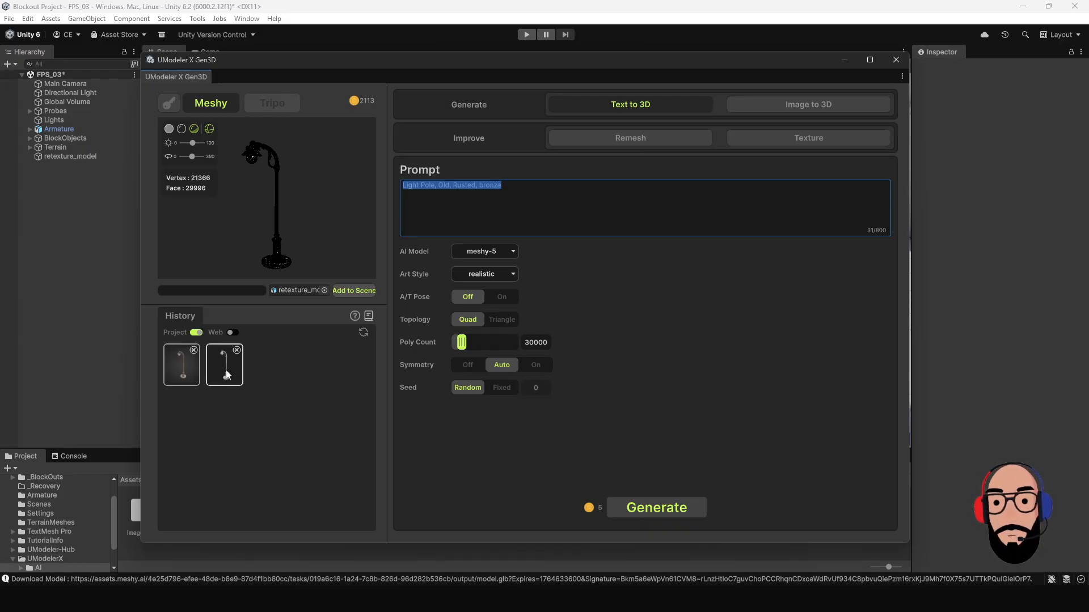
# Add "Sci Fi" at the beginning of the light pole prompt.
pyautogui.click(480, 201)
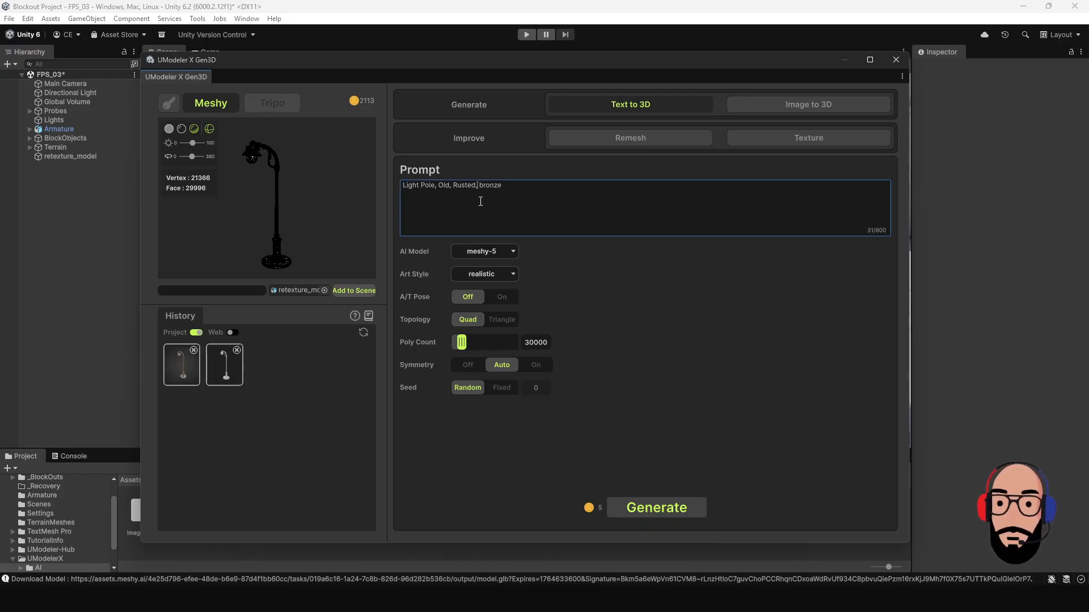
pyautogui.click(403, 187)
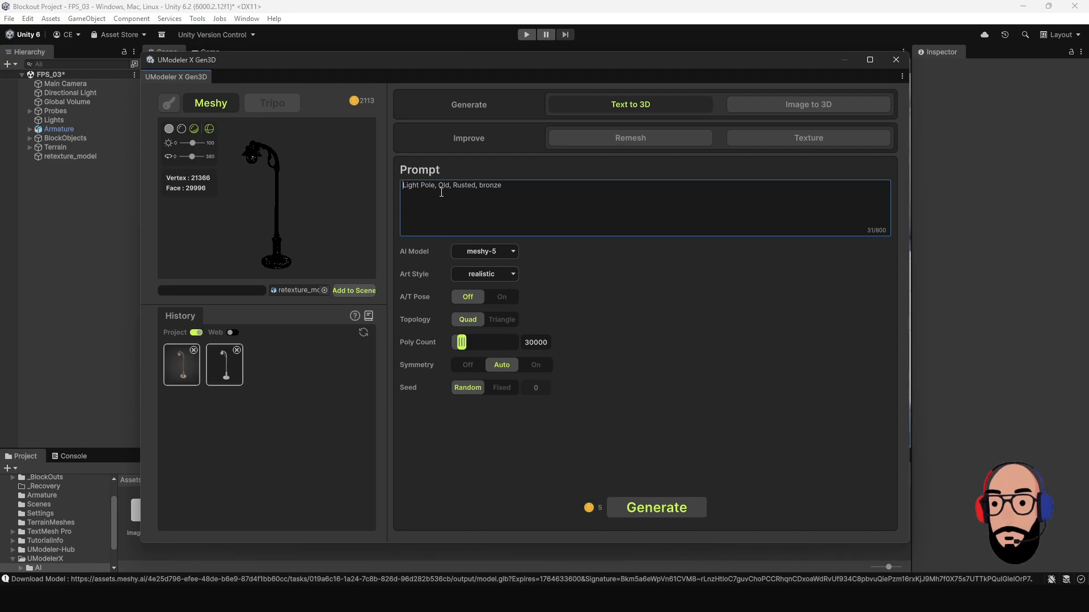
pyautogui.write('Sci')
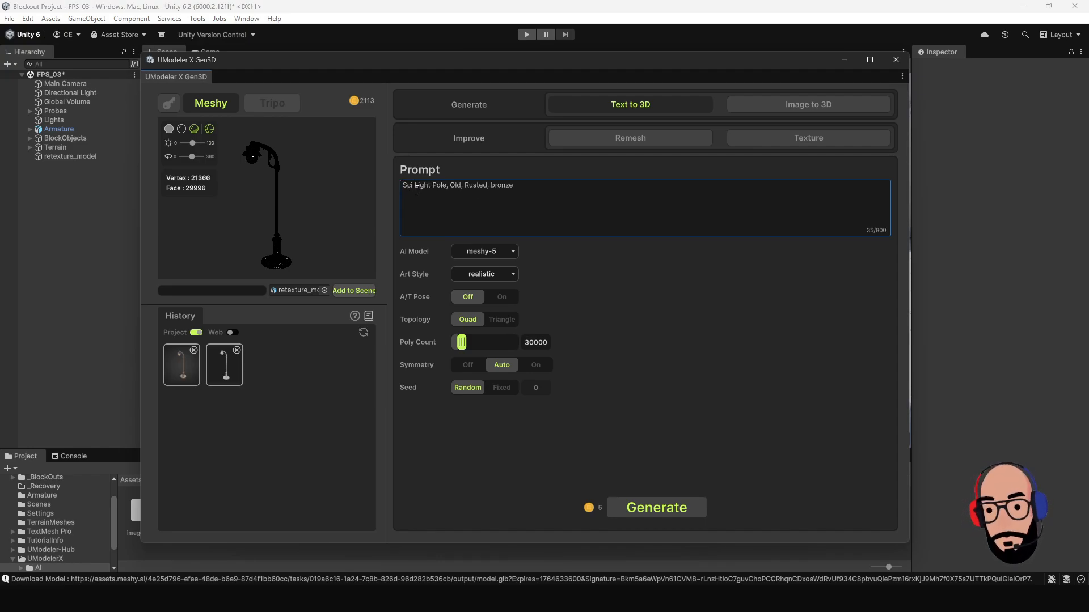
pyautogui.write(' F')
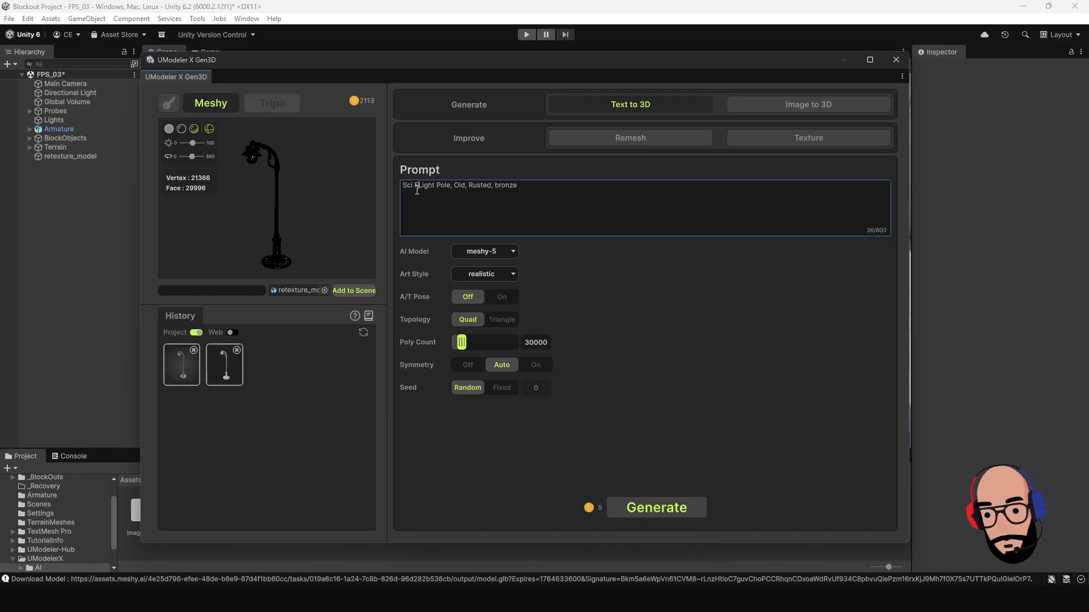
pyautogui.write('i')
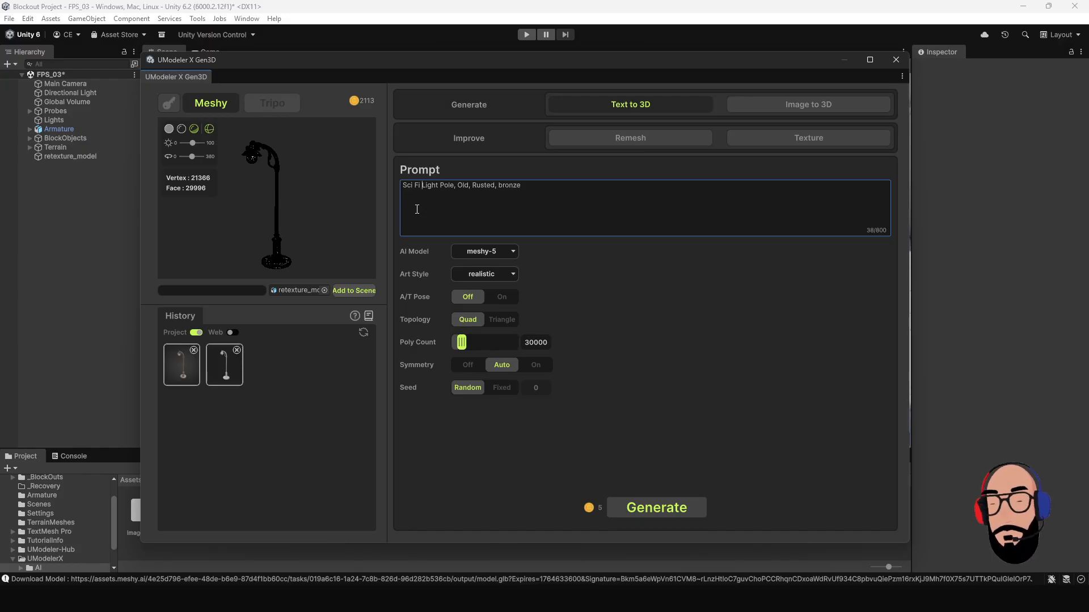
# Remove "bronze" and its comma from the prompt, leaving "Sci Fi Light Pole, Old, Rusted".
pyautogui.doubleClick(508, 186)
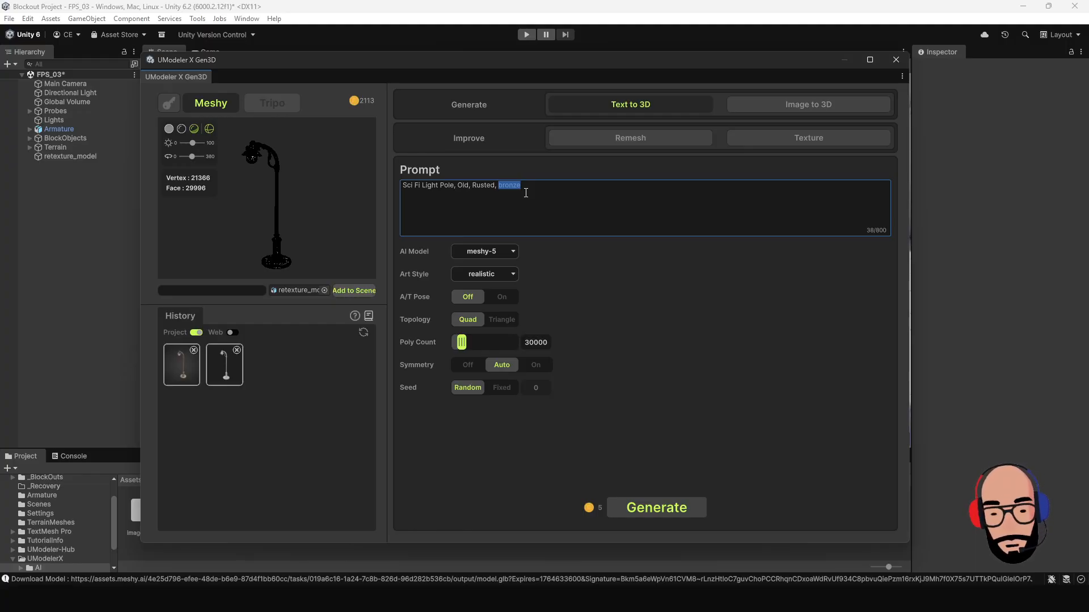
pyautogui.press('BackSpace')
pyautogui.press('BackSpace')
pyautogui.press('BackSpace')
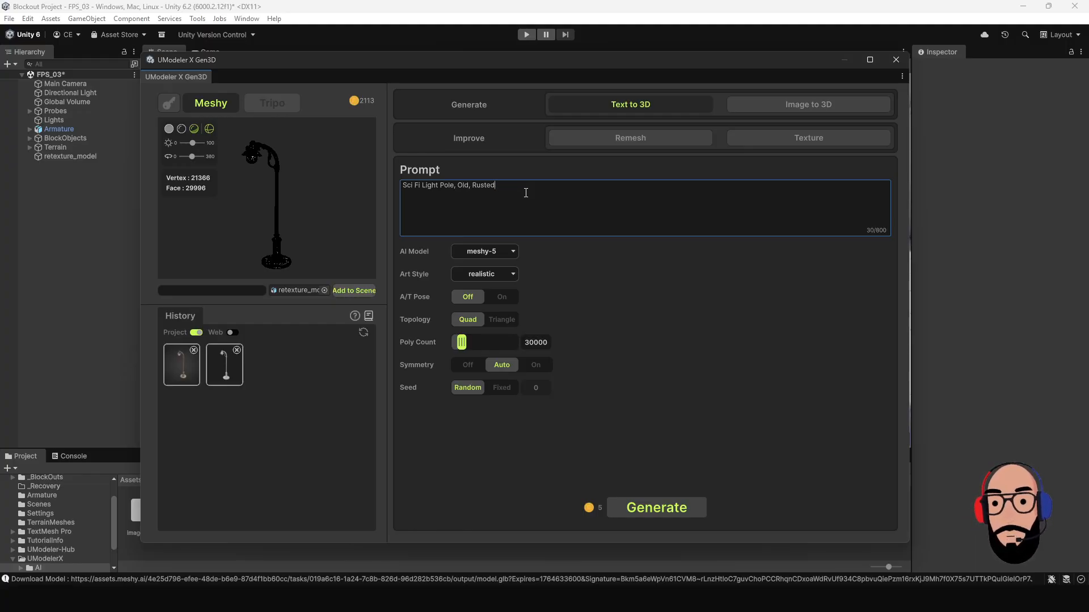
pyautogui.moveTo(526, 193); pyautogui.dragTo(406, 186)
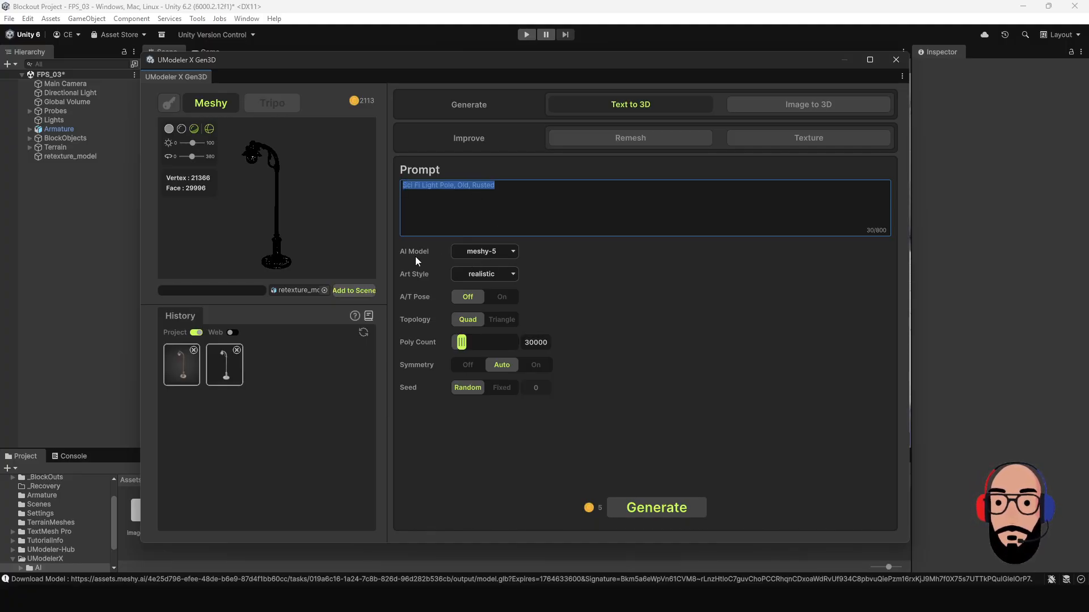
# Set the AI model to meshy-6 and keep the art style on realistic.
pyautogui.click(509, 256)
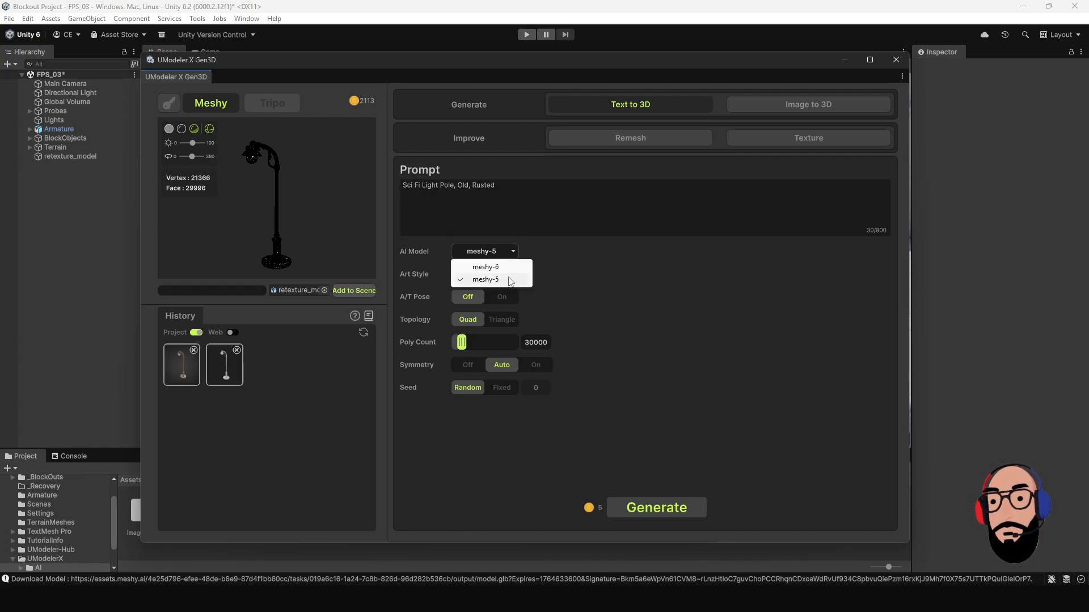
pyautogui.click(563, 258)
pyautogui.click(502, 254)
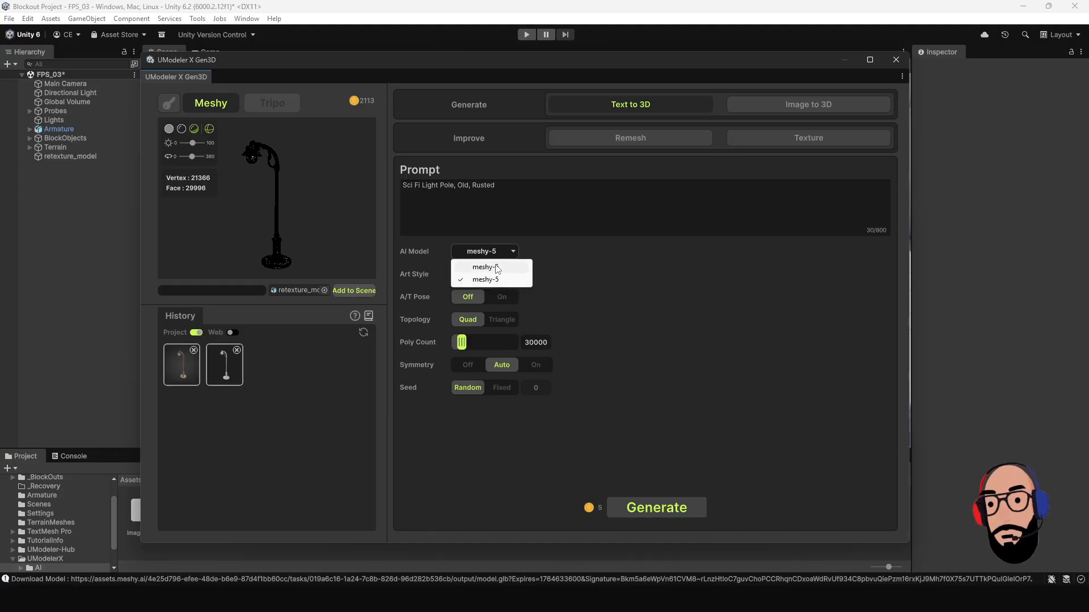
pyautogui.click(492, 265)
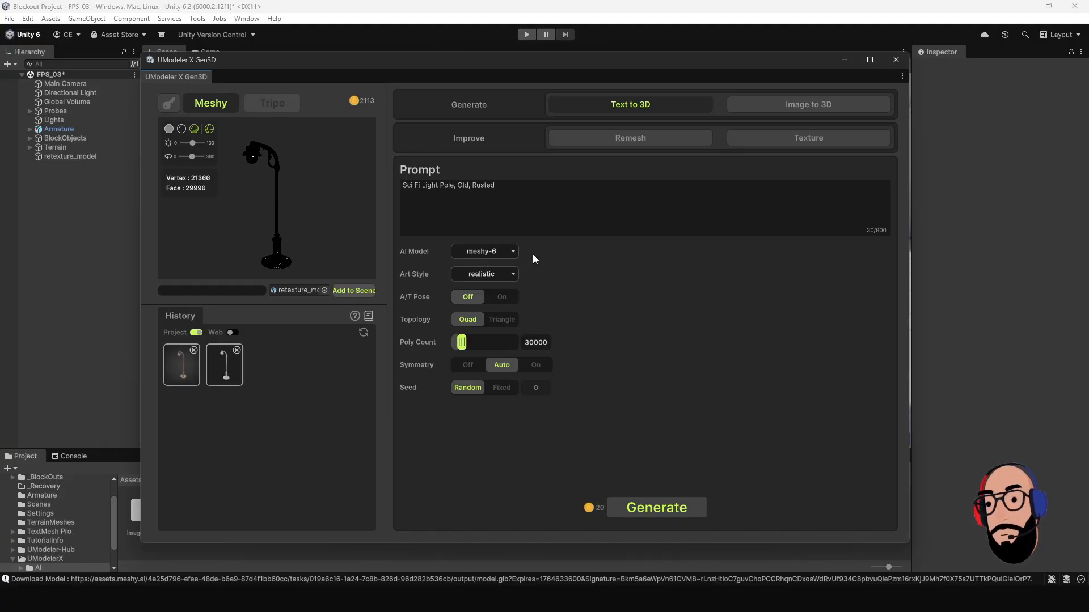
pyautogui.click(463, 275)
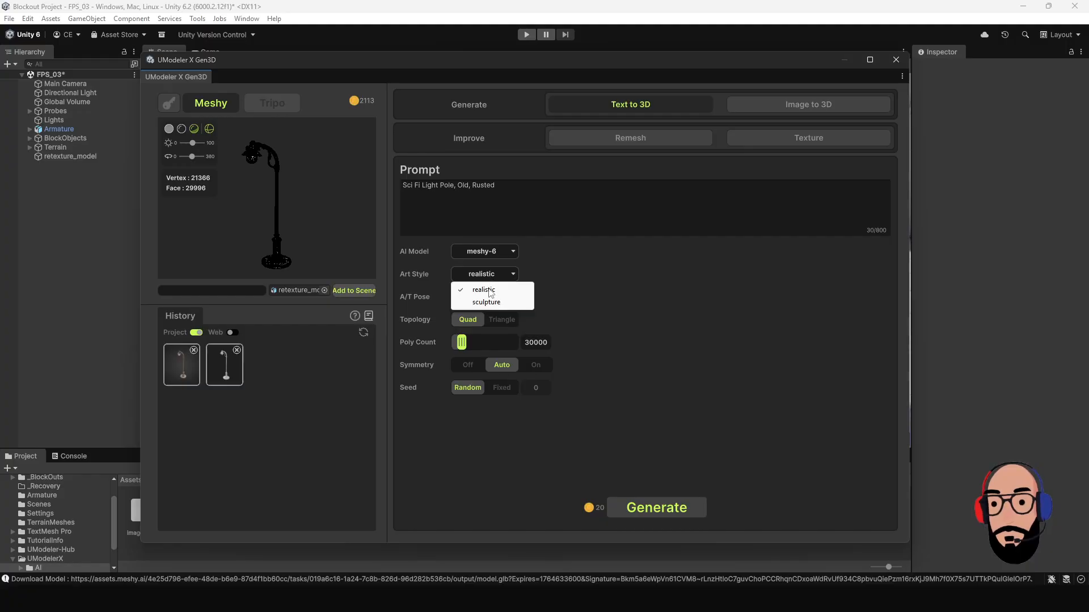
pyautogui.click(543, 274)
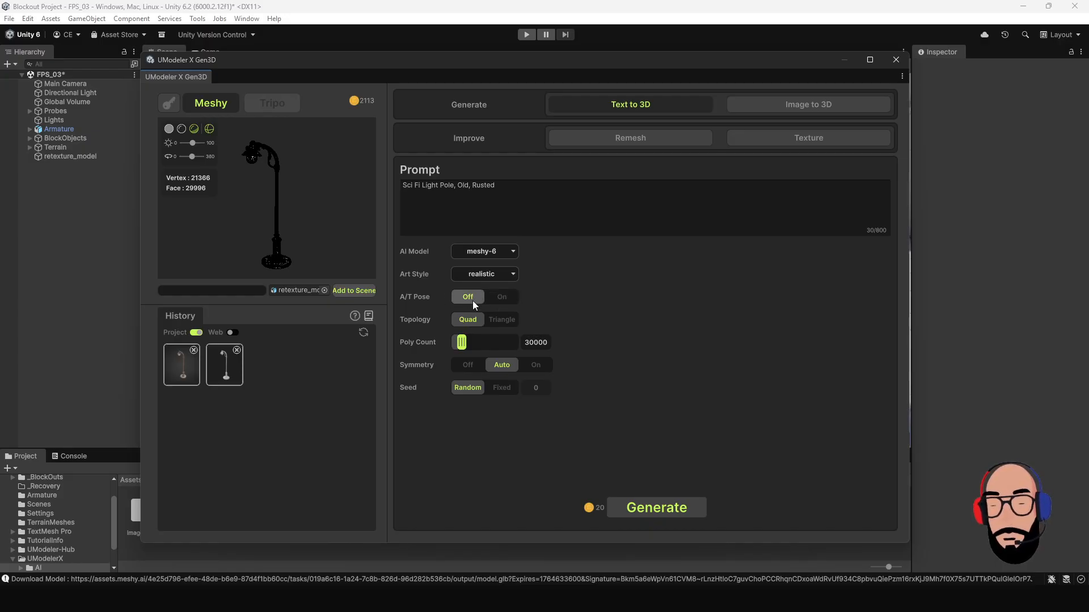
# Set the topology to Triangle, keep the poly count at 30000, and generate the light pole model.
pyautogui.click(508, 322)
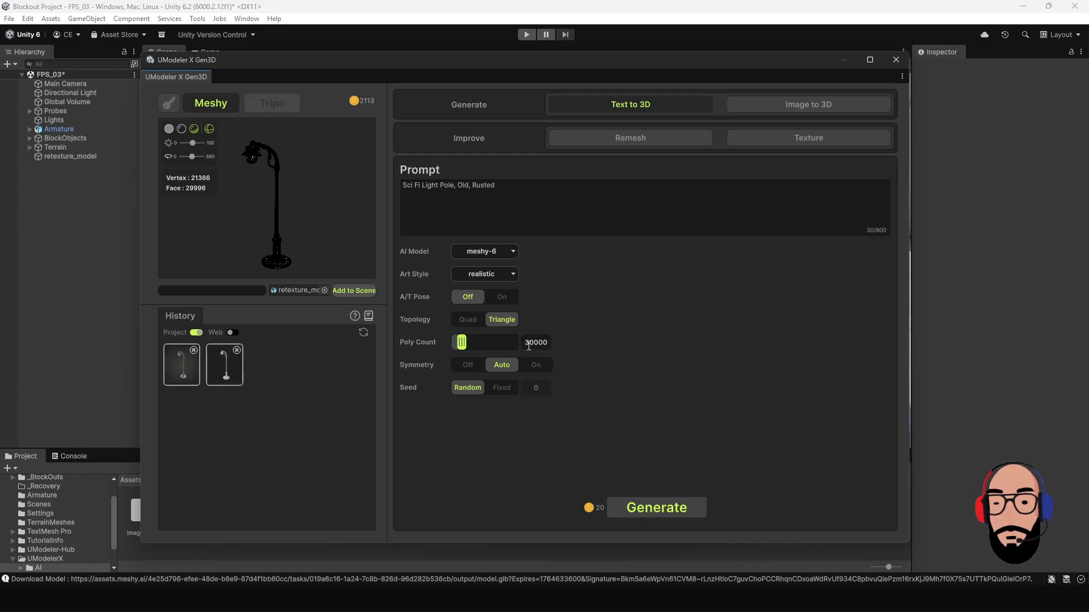
pyautogui.moveTo(534, 346); pyautogui.dragTo(551, 343)
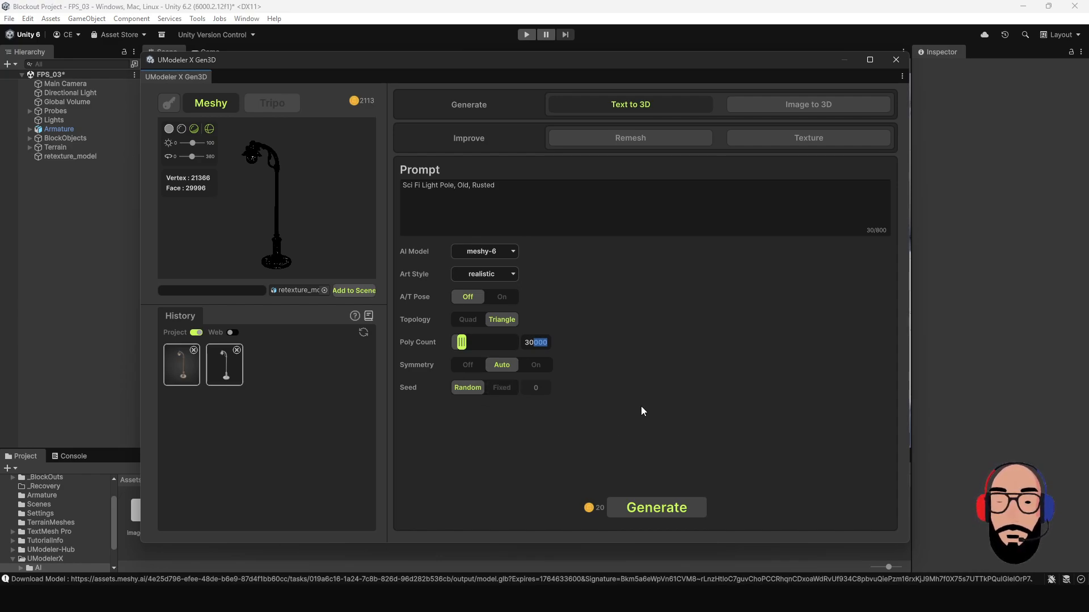
pyautogui.click(675, 512)
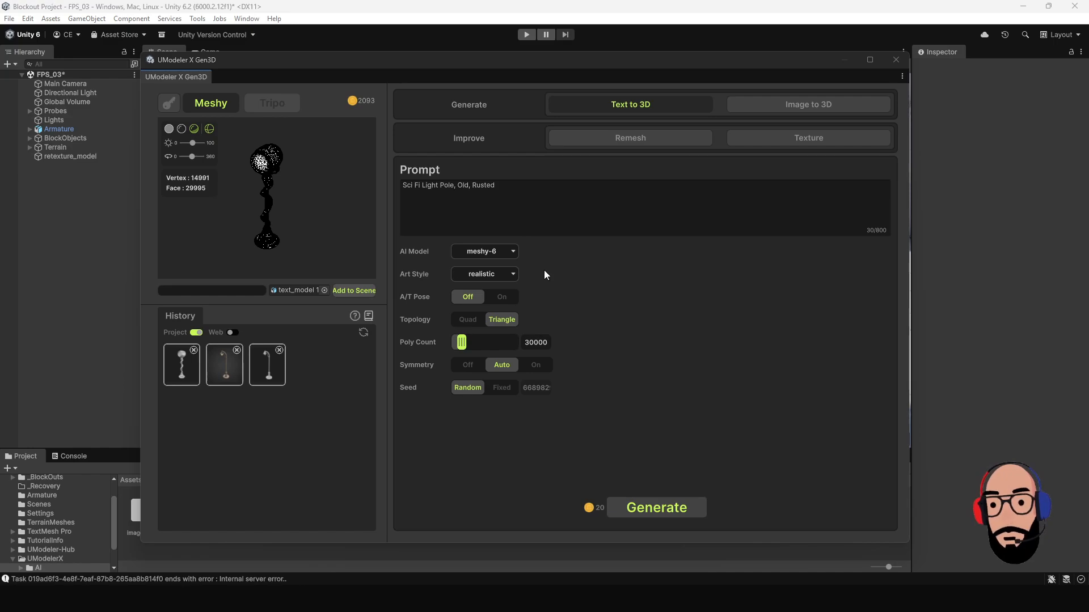
# Compare the generation costs of meshy-5 and meshy-6, leaving meshy-6 as the AI model.
pyautogui.click(502, 251)
pyautogui.click(492, 280)
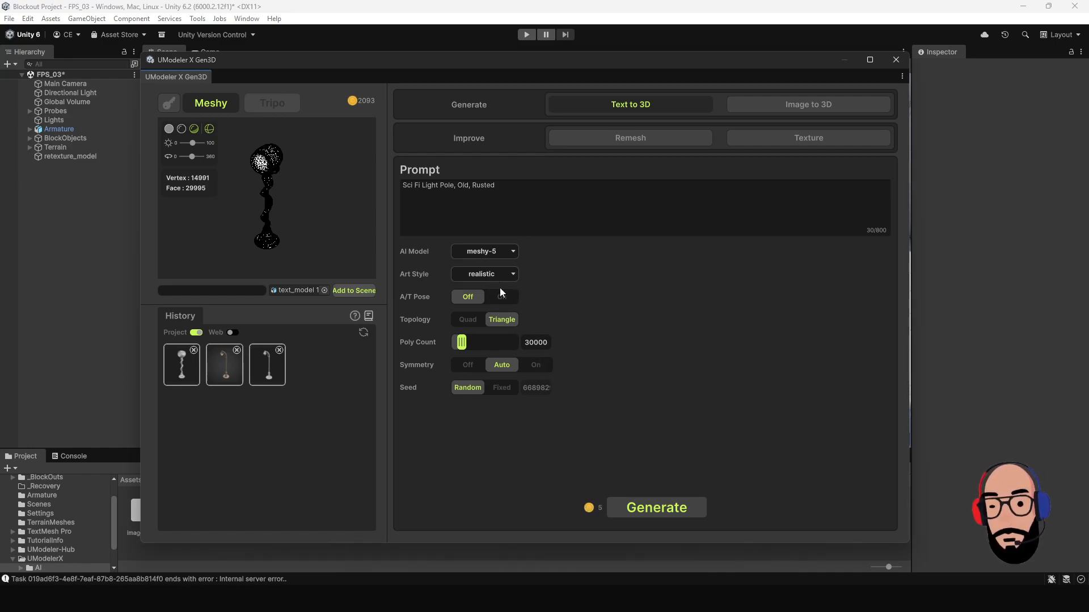
pyautogui.click(505, 253)
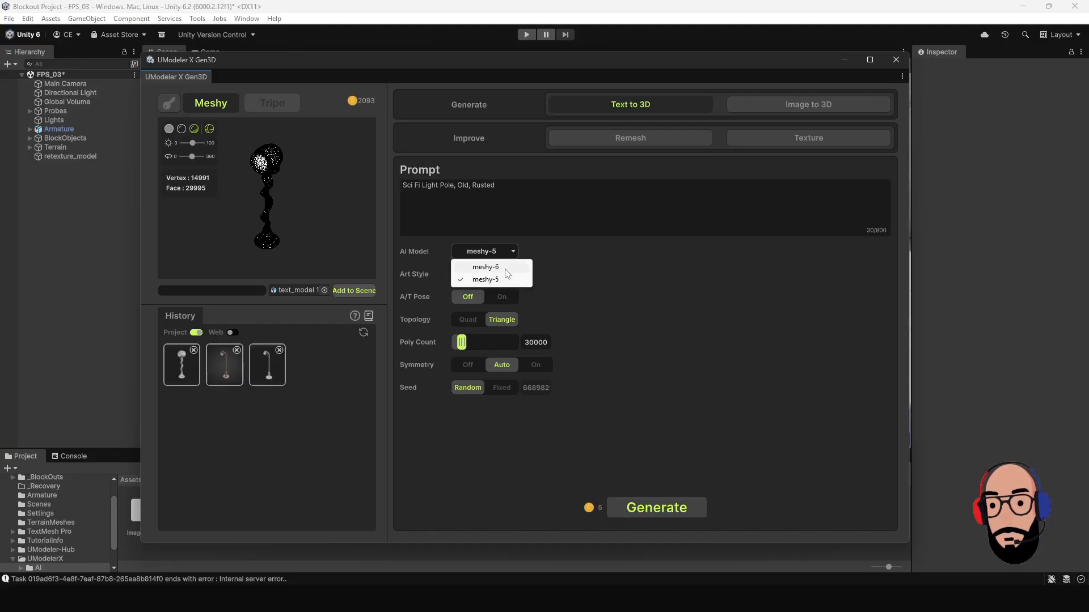
pyautogui.click(504, 268)
# Turn off the wireframe in the preview and examine the generated light pole from several angles.
pyautogui.moveTo(310, 211)
pyautogui.mouseDown()
pyautogui.moveTo(248, 203)
pyautogui.moveTo(260, 194)
pyautogui.mouseUp()
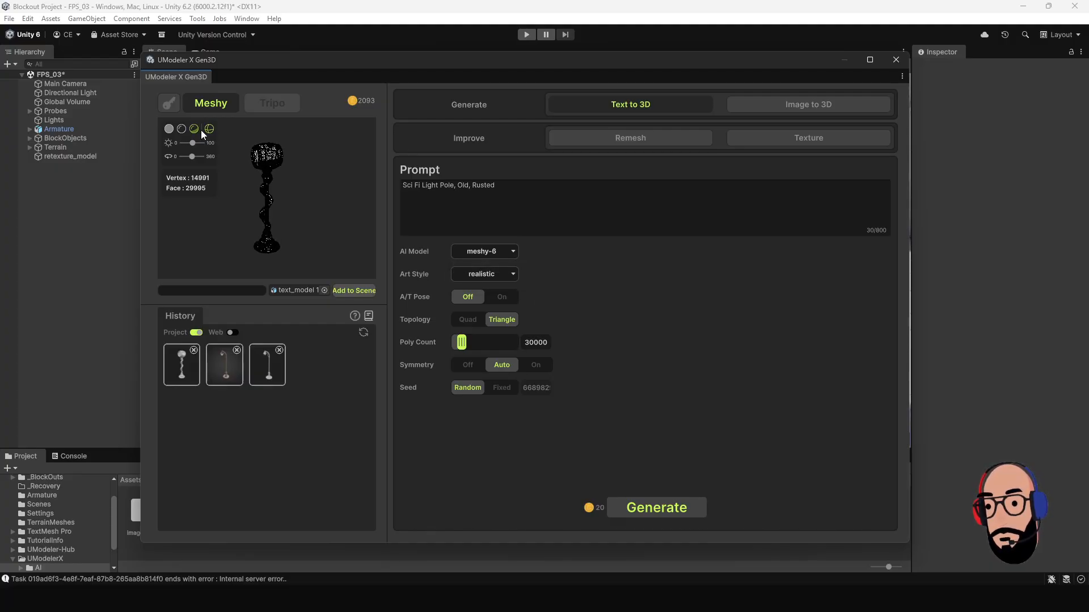
pyautogui.click(209, 130)
pyautogui.scroll(6, 335, 203)
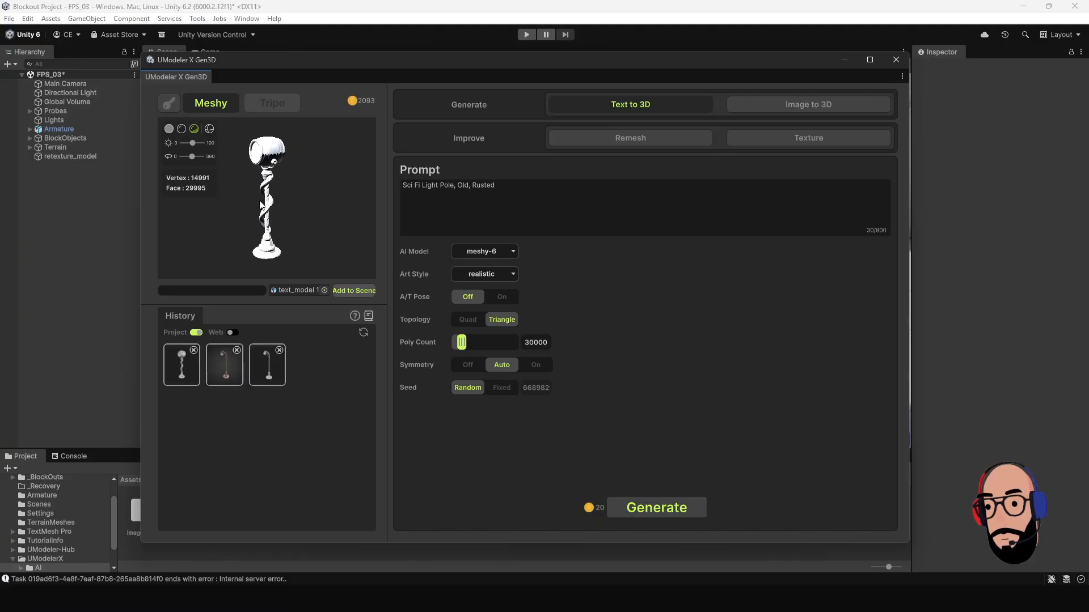
pyautogui.moveTo(302, 196)
pyautogui.mouseDown()
pyautogui.moveTo(268, 232)
pyautogui.moveTo(357, 227)
pyautogui.moveTo(257, 224)
pyautogui.moveTo(315, 236)
pyautogui.moveTo(299, 218)
pyautogui.moveTo(235, 208)
pyautogui.moveTo(293, 207)
pyautogui.moveTo(281, 226)
pyautogui.moveTo(288, 205)
pyautogui.mouseUp()
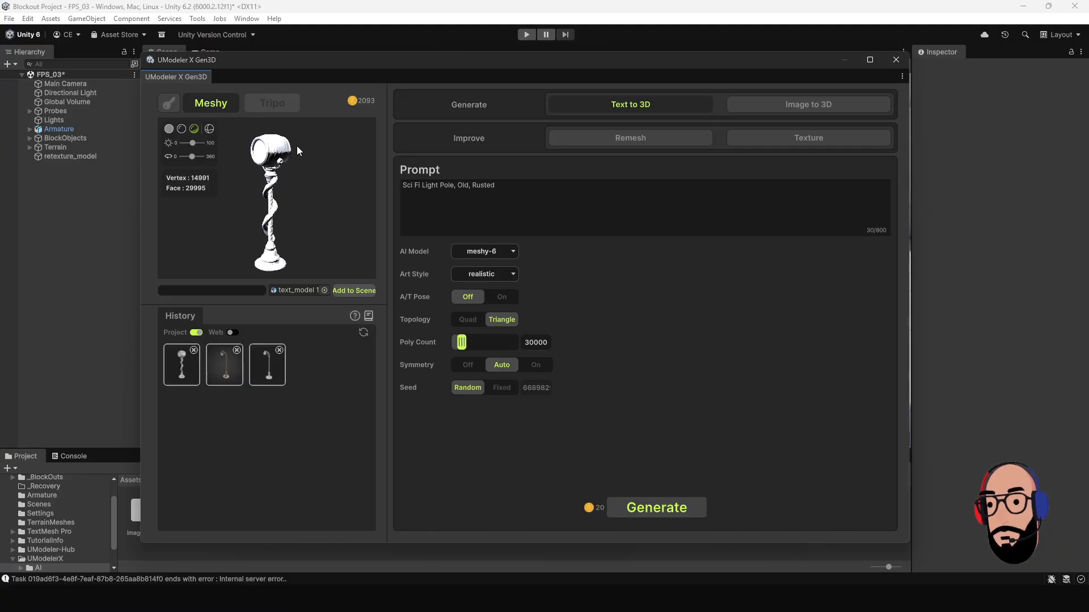
pyautogui.moveTo(245, 197); pyautogui.dragTo(213, 204)
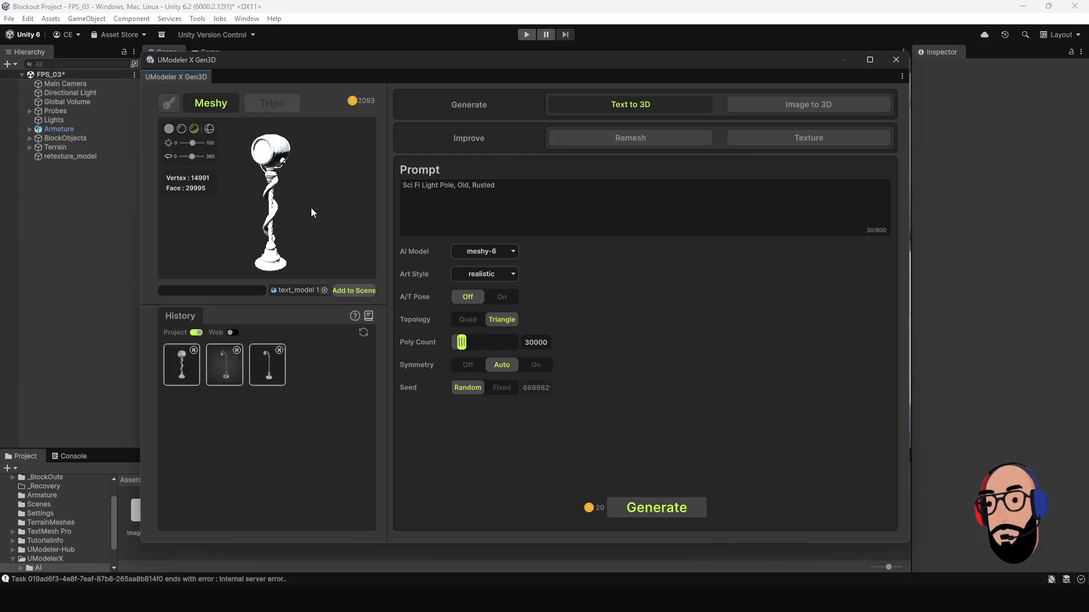
pyautogui.moveTo(311, 208)
pyautogui.mouseDown()
pyautogui.moveTo(277, 210)
pyautogui.moveTo(303, 213)
pyautogui.mouseUp()
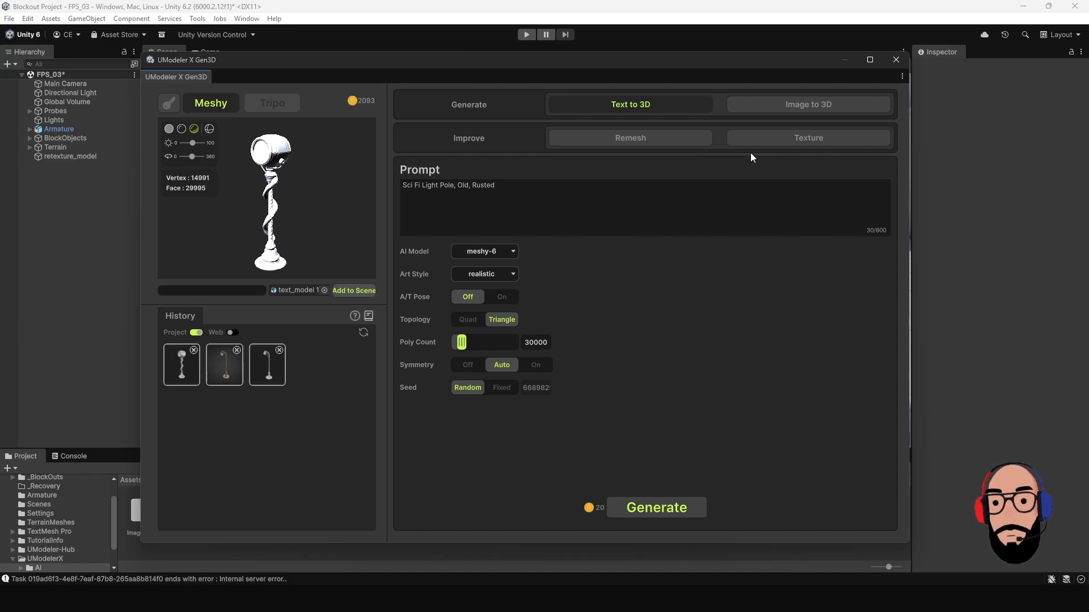
# Switch to texturing the generated light pole and append ",Bronze" to the texture prompt.
pyautogui.click(779, 143)
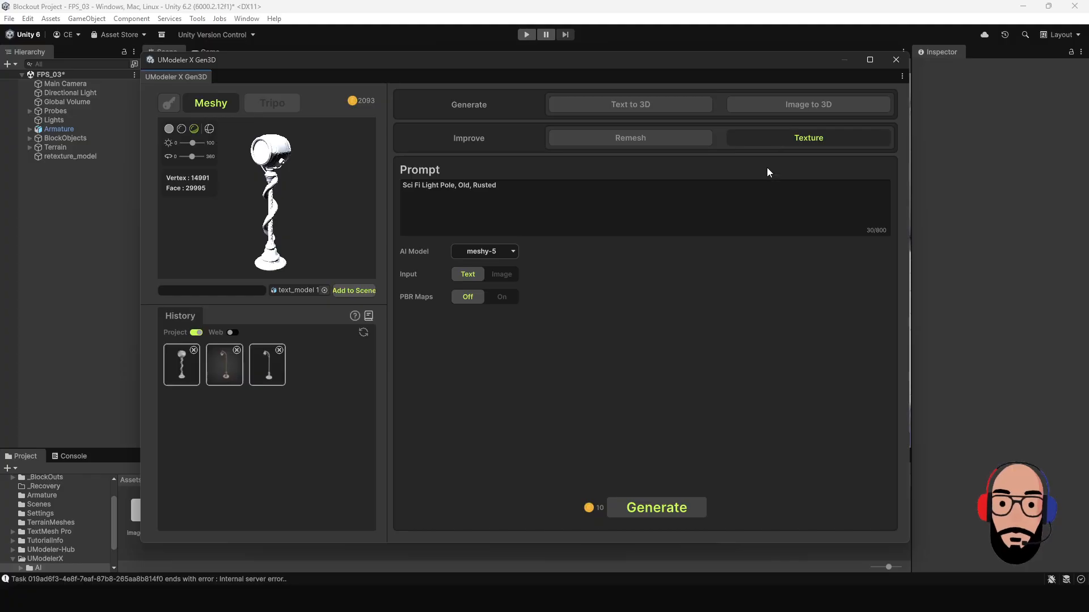
pyautogui.click(546, 192)
pyautogui.hotkey('ctrl', 'a')
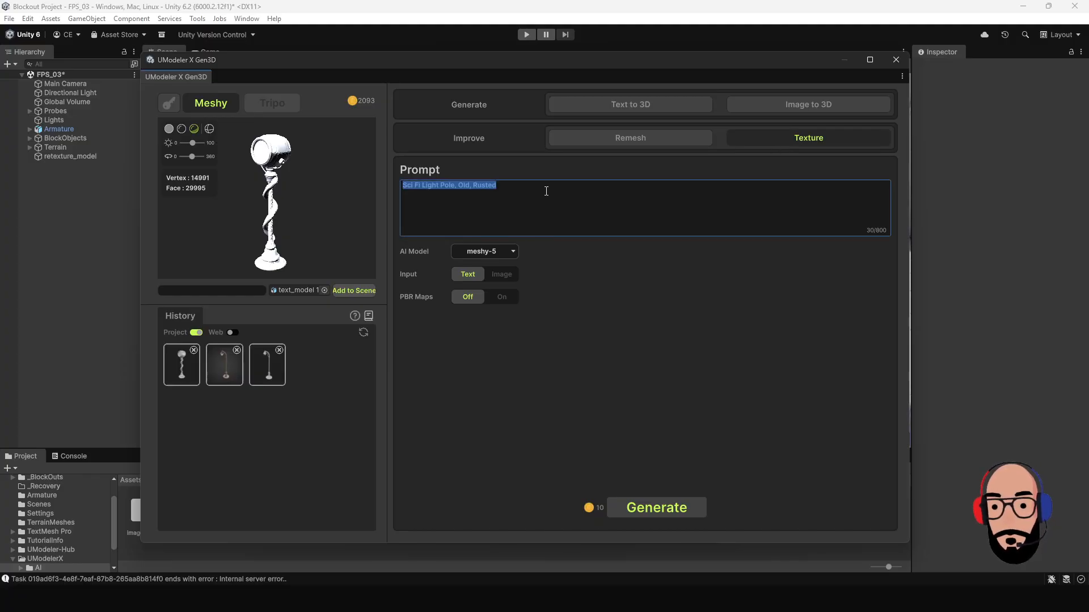
pyautogui.click(546, 191)
pyautogui.write(',')
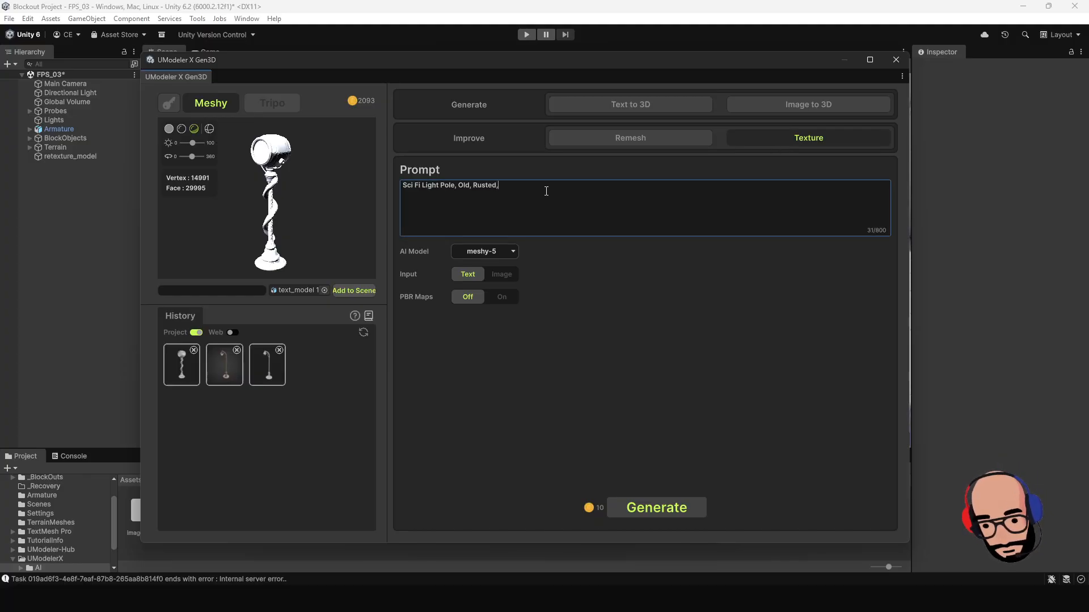
pyautogui.write('Bron')
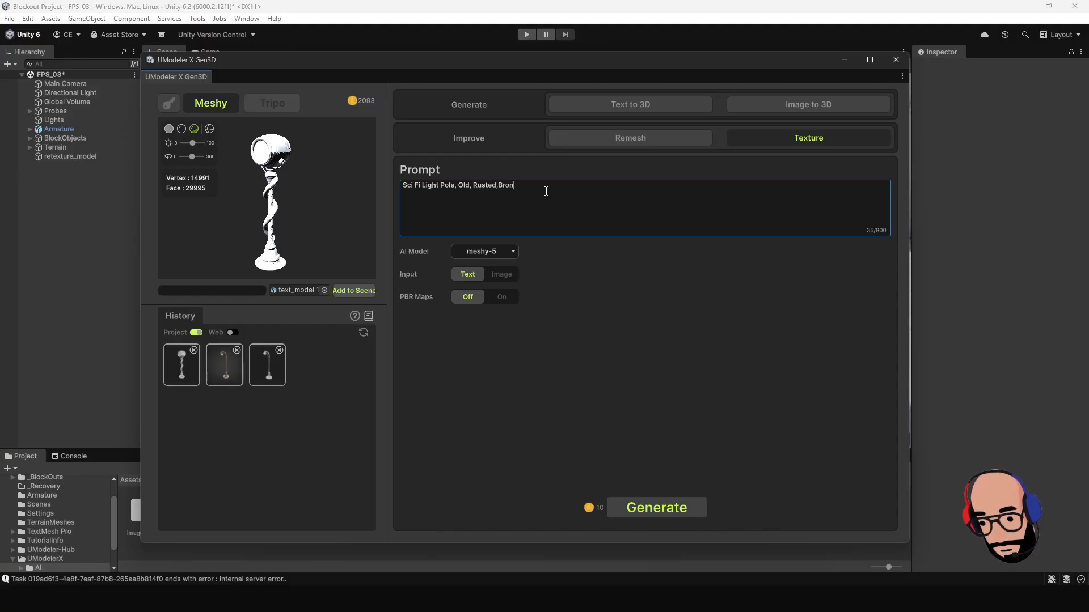
pyautogui.write('ze')
# Set the texturing AI model to meshy-6, keep PBR maps off, and generate the texture.
pyautogui.click(513, 251)
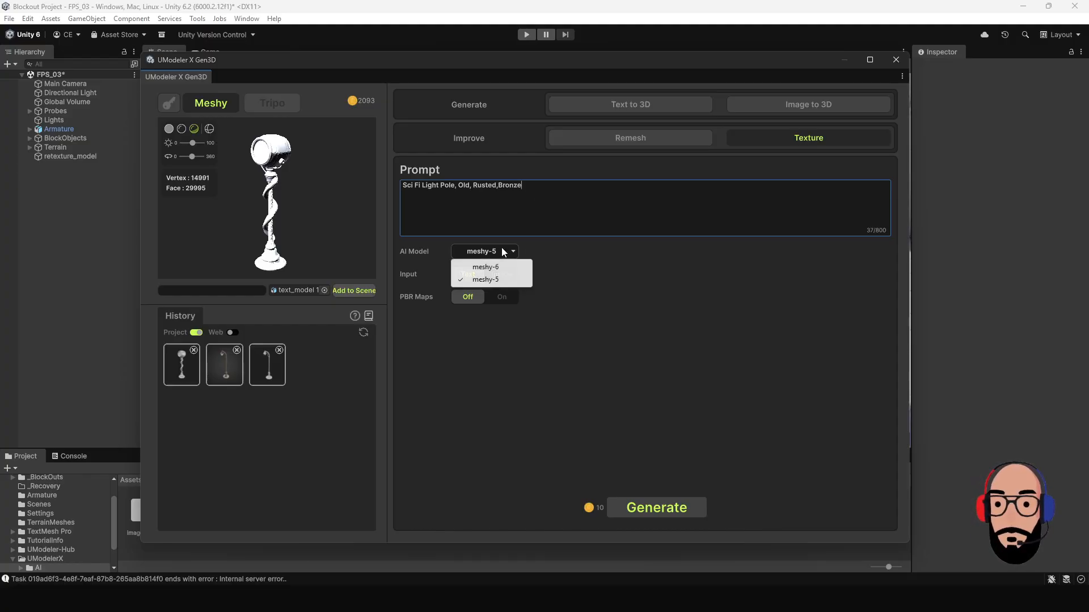
pyautogui.click(526, 270)
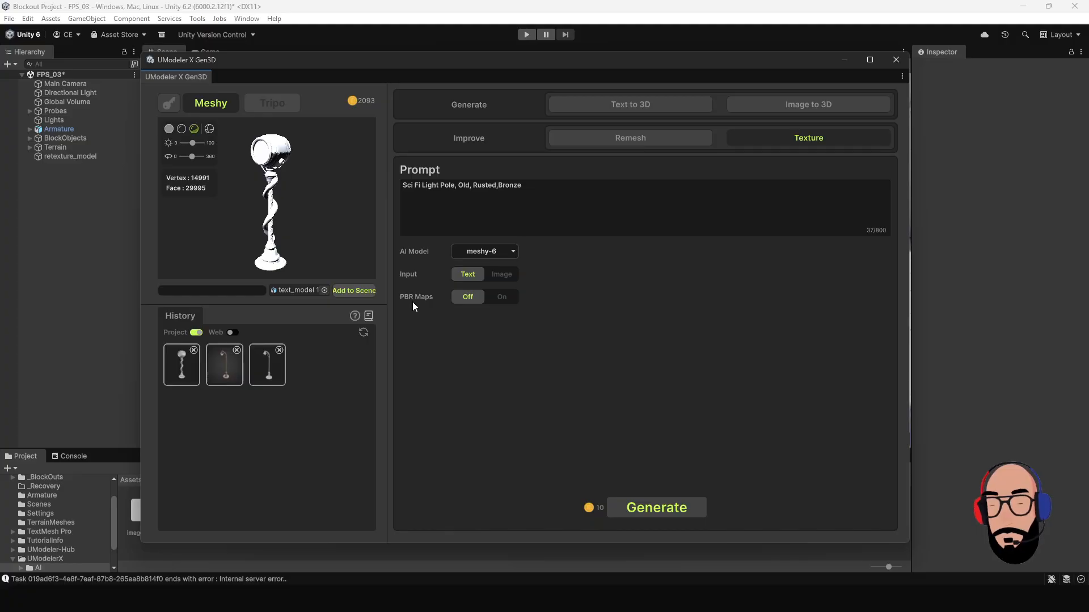
pyautogui.click(502, 296)
pyautogui.click(468, 297)
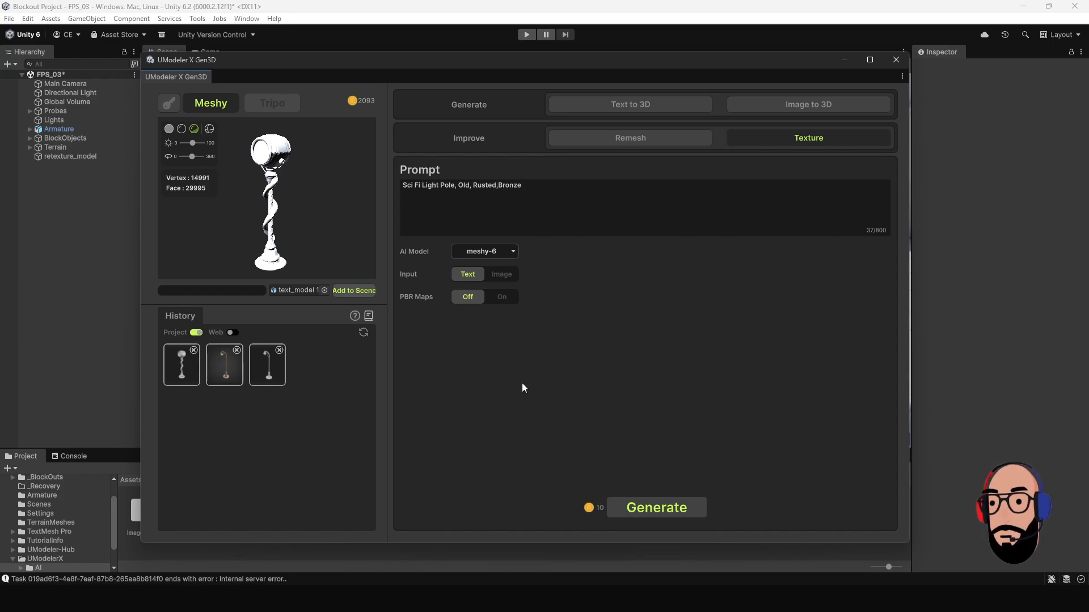
pyautogui.click(659, 509)
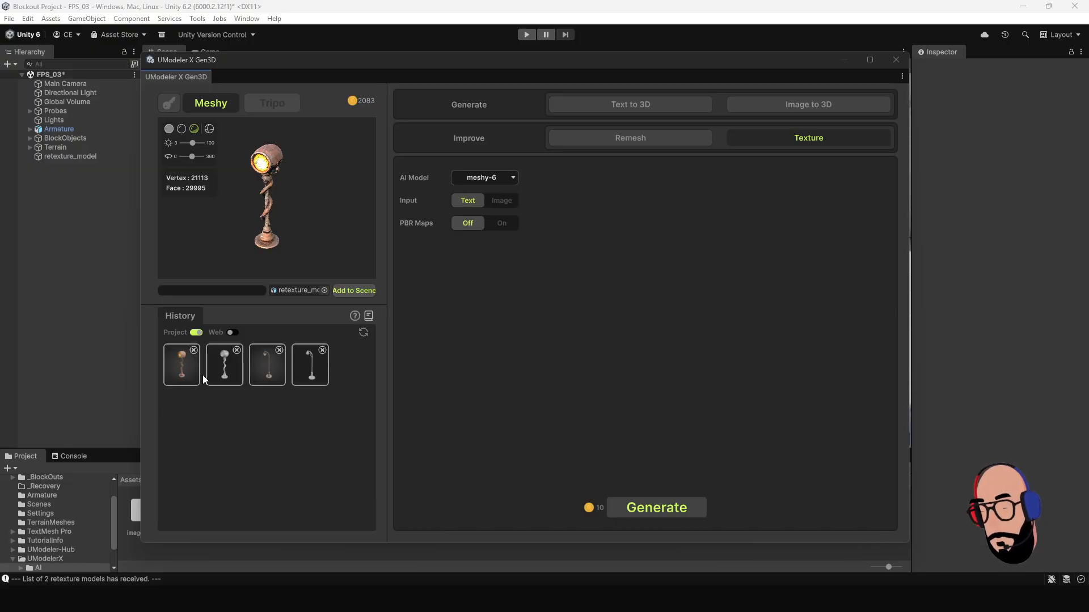
# Load the retextured sci-fi light pole from the history and view it from several angles.
pyautogui.click(182, 370)
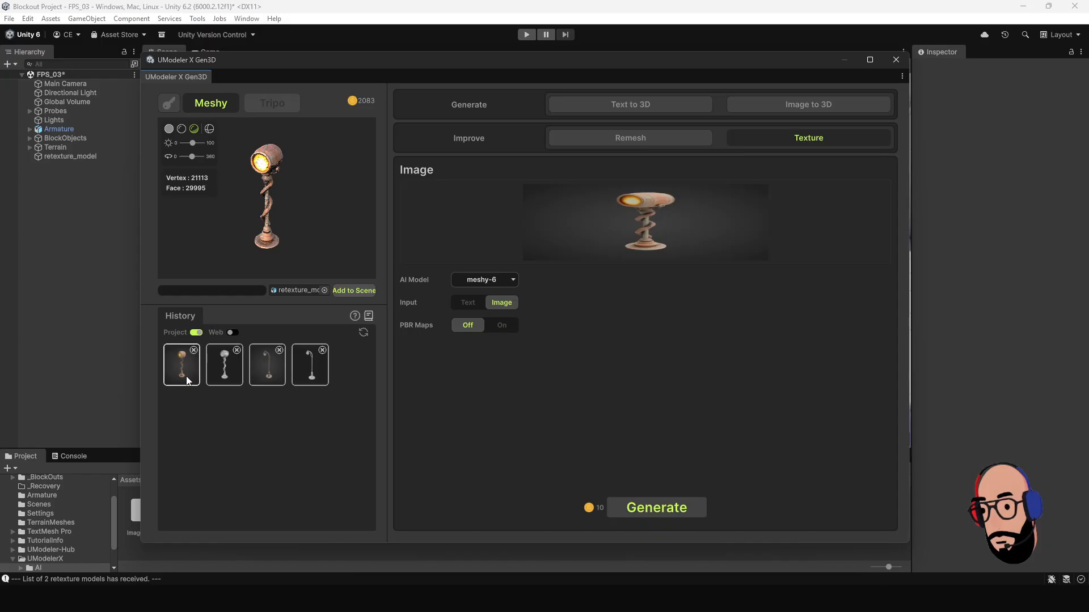
pyautogui.scroll(4, 302, 205)
pyautogui.moveTo(301, 204); pyautogui.dragTo(337, 214)
pyautogui.moveTo(308, 225); pyautogui.dragTo(240, 185)
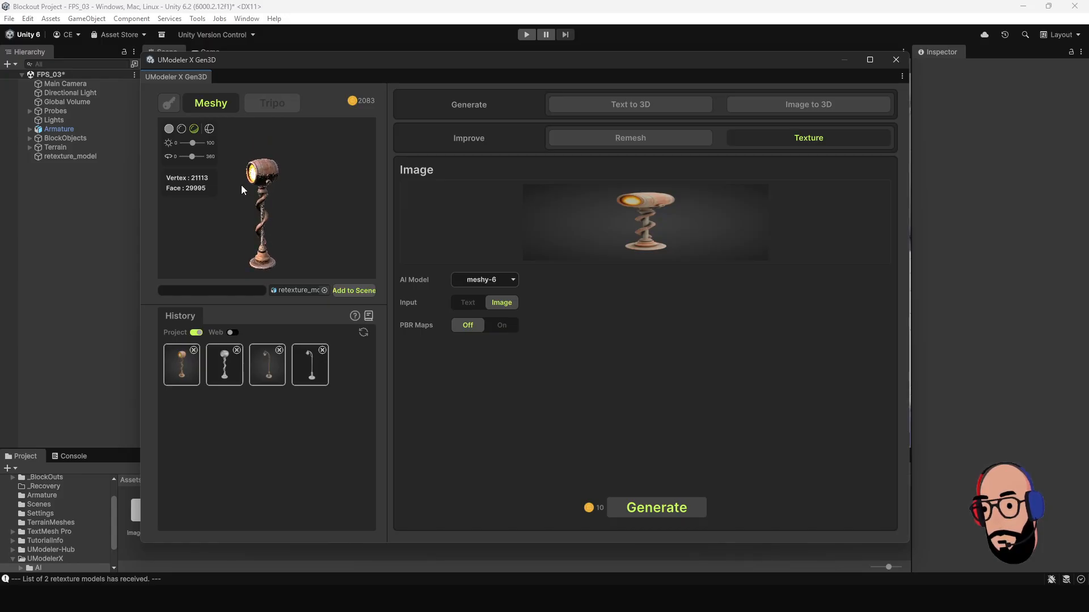
# Compare the preview's three shading modes on the retextured light pole and examine its texture up close.
pyautogui.click(169, 129)
pyautogui.click(181, 128)
pyautogui.click(194, 129)
pyautogui.scroll(3, 261, 203)
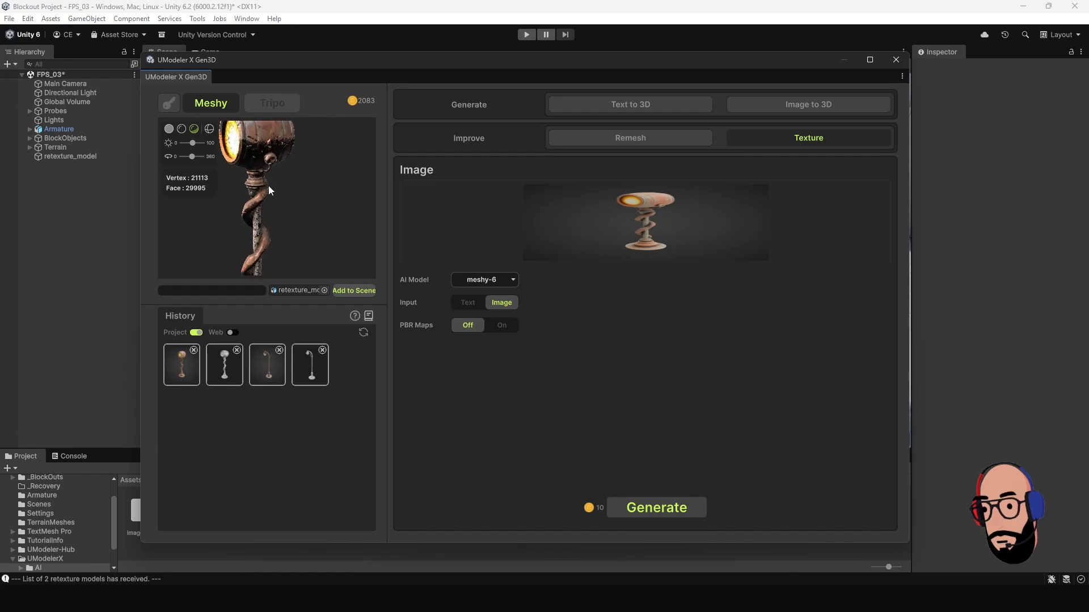
# Remesh the retextured light pole with a centered pivot, quad topology and a poly count of 3040.
pyautogui.moveTo(267, 206)
pyautogui.mouseDown()
pyautogui.moveTo(375, 213)
pyautogui.moveTo(282, 222)
pyautogui.moveTo(284, 196)
pyautogui.moveTo(264, 212)
pyautogui.moveTo(279, 206)
pyautogui.mouseUp()
pyautogui.scroll(-5, 263, 212)
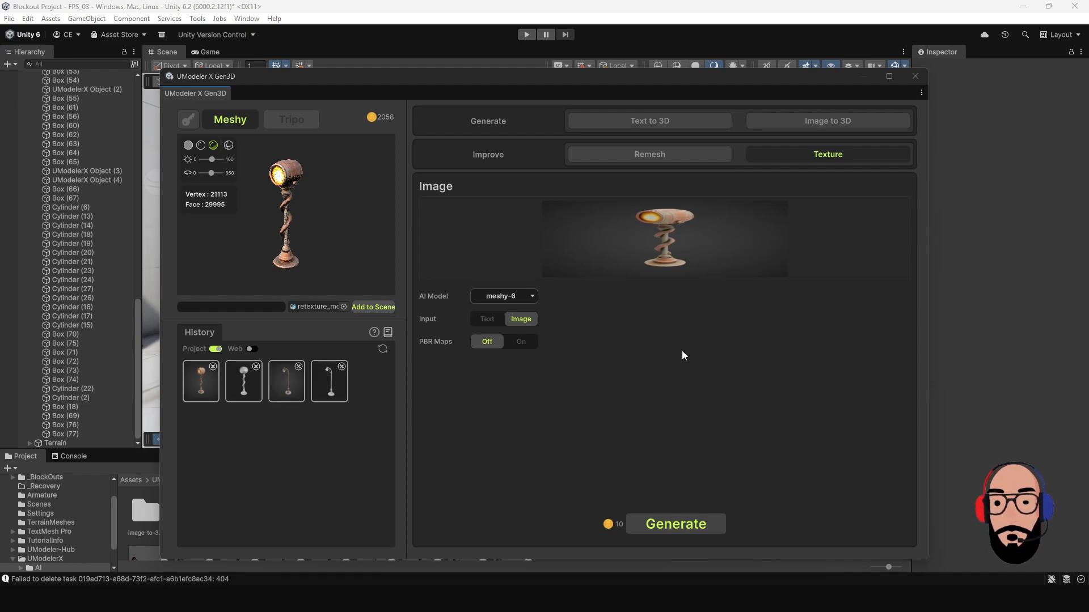
pyautogui.click(613, 159)
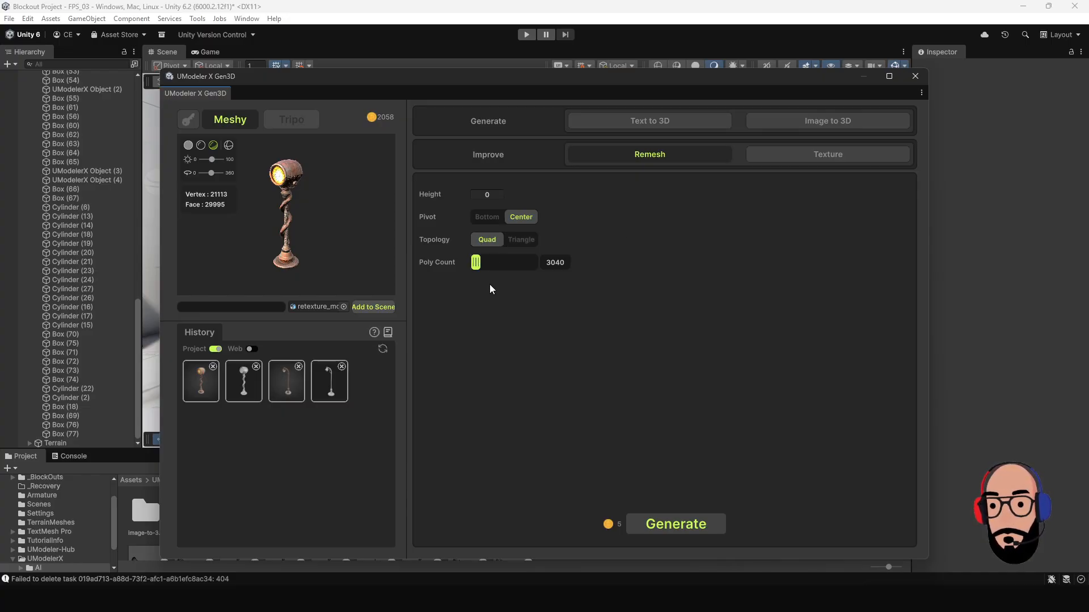
pyautogui.moveTo(477, 262)
pyautogui.mouseDown()
pyautogui.moveTo(489, 268)
pyautogui.moveTo(477, 267)
pyautogui.mouseUp()
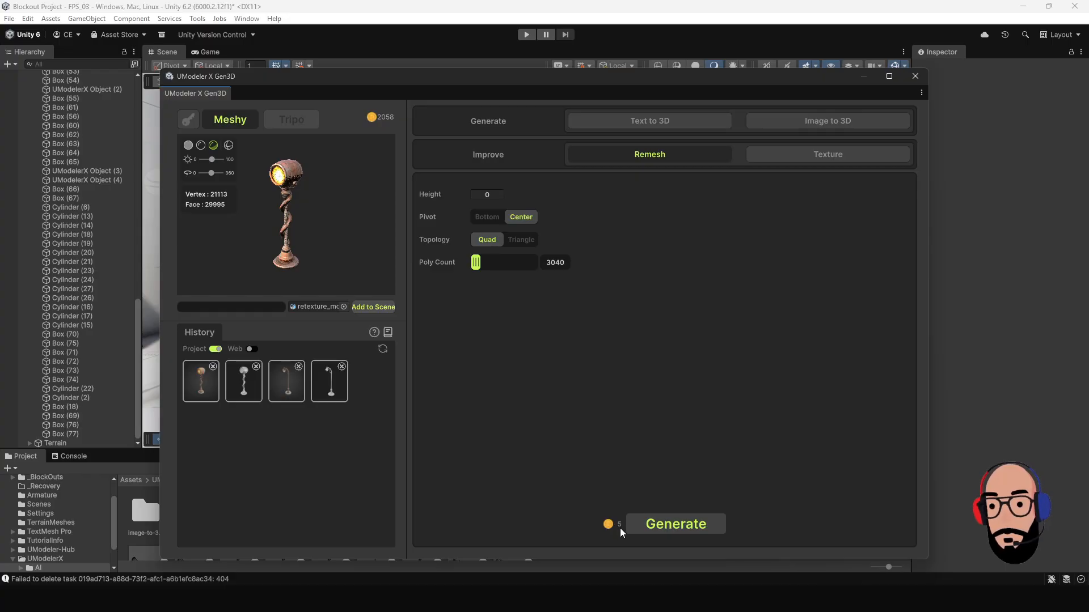
pyautogui.click(699, 526)
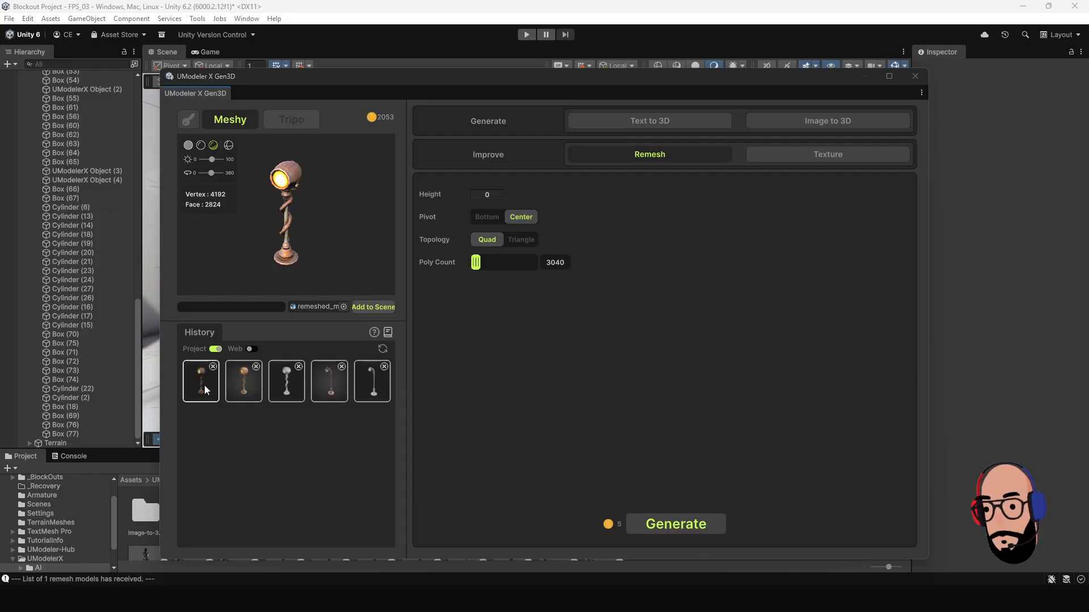
# Examine the remeshed light pole in the preview, showing its wireframe and viewing it up close from several angles.
pyautogui.moveTo(340, 226); pyautogui.dragTo(308, 214)
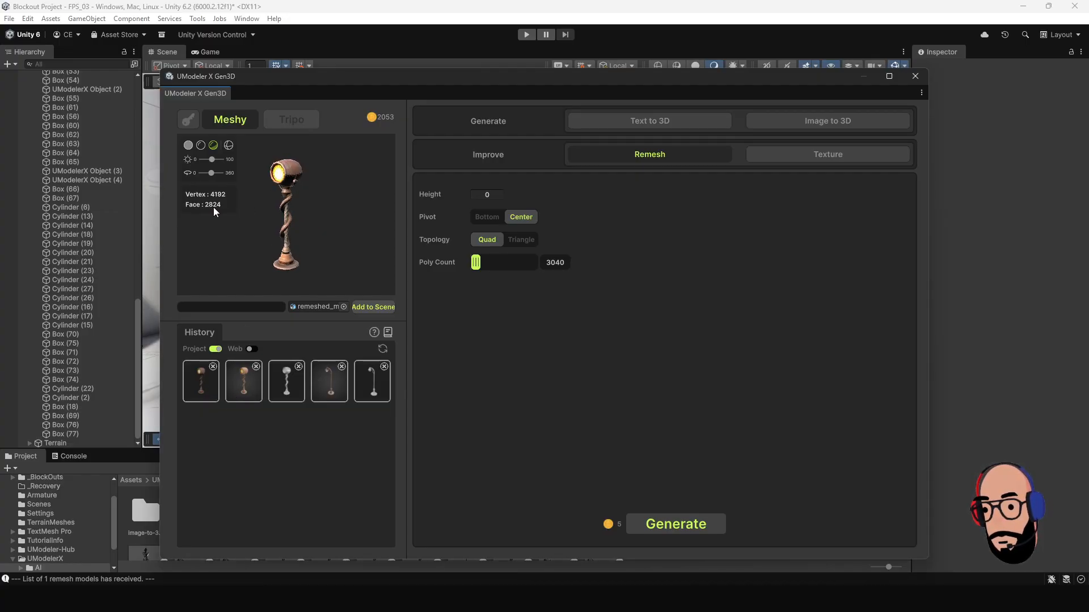
pyautogui.scroll(1, 222, 216)
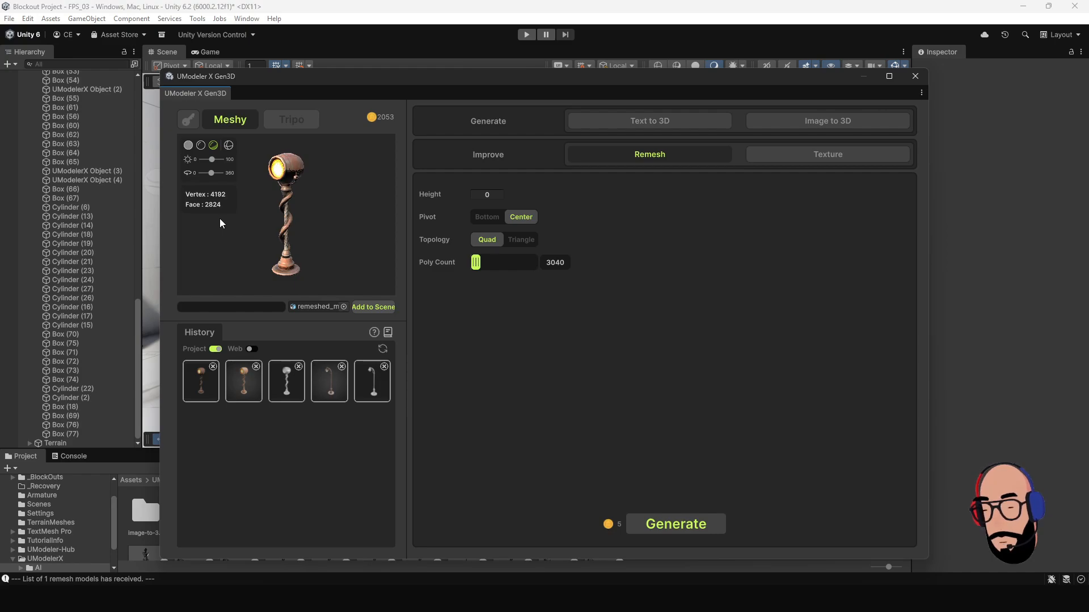
pyautogui.scroll(1, 292, 225)
pyautogui.click(229, 146)
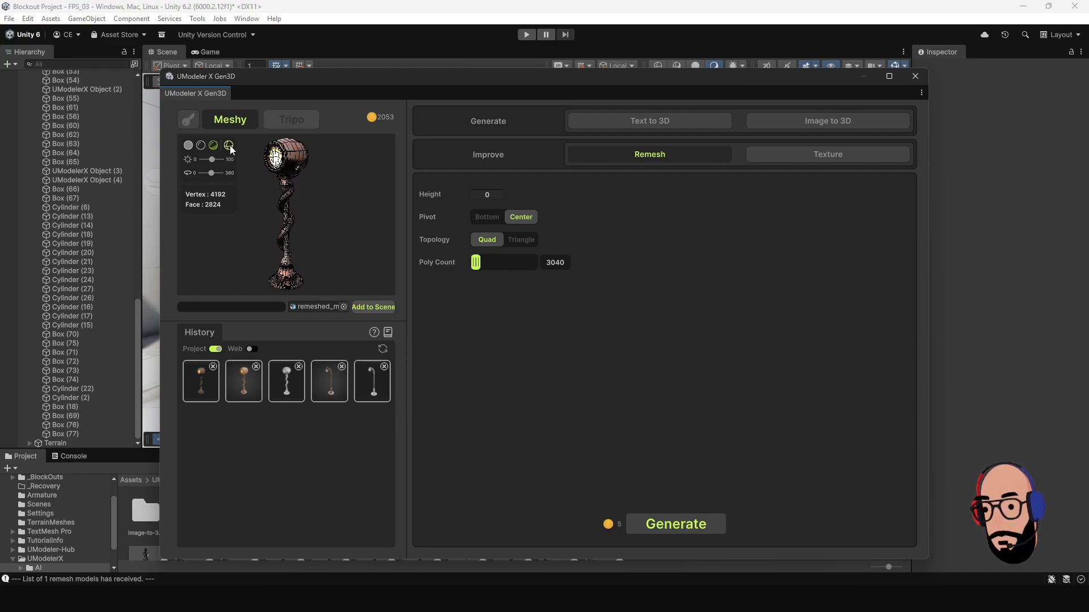
pyautogui.moveTo(320, 197)
pyautogui.mouseDown()
pyautogui.moveTo(244, 208)
pyautogui.moveTo(322, 209)
pyautogui.mouseUp()
pyautogui.scroll(5, 321, 200)
pyautogui.moveTo(321, 195); pyautogui.dragTo(321, 244, button='middle')
pyautogui.moveTo(321, 243); pyautogui.dragTo(285, 228)
pyautogui.scroll(-3, 291, 213)
pyautogui.scroll(-2, 285, 226)
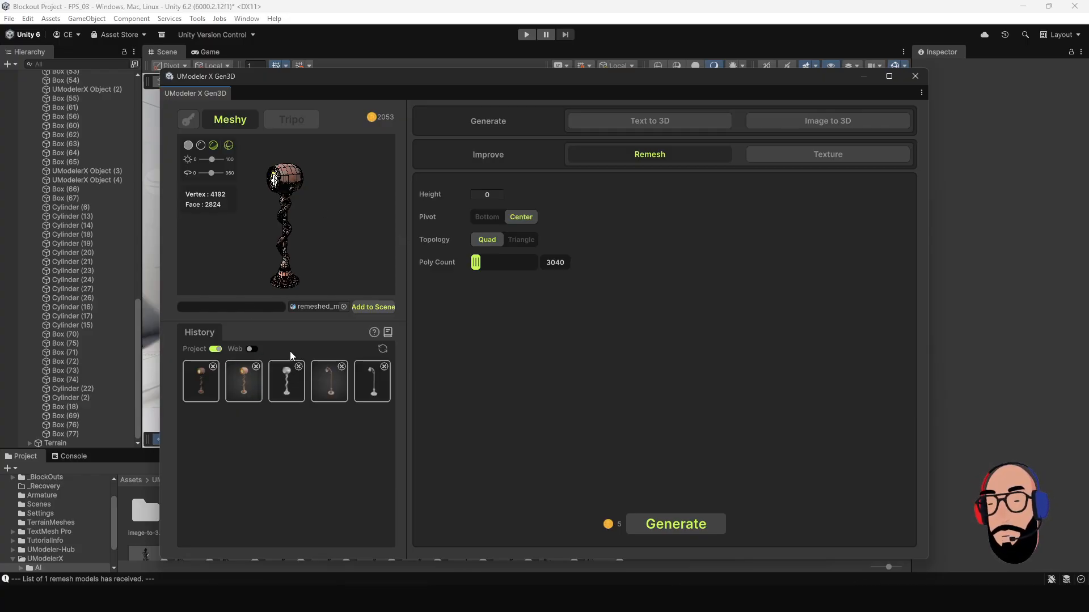
# Add the remeshed light pole to the scene and raise it onto the ground at about Y 1.074.
pyautogui.click(381, 308)
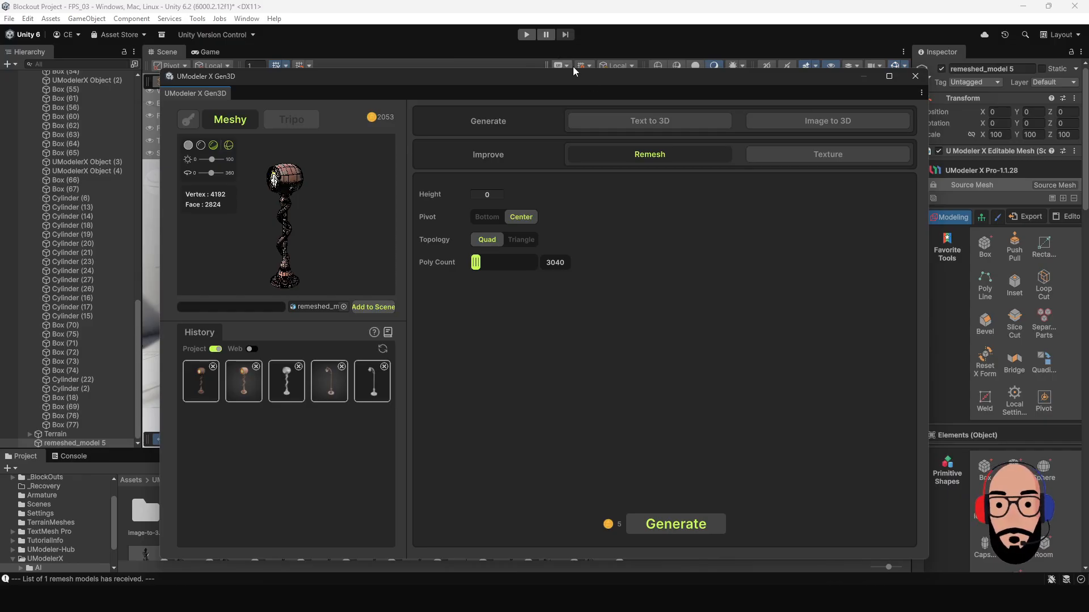
pyautogui.moveTo(579, 76); pyautogui.dragTo(561, 447)
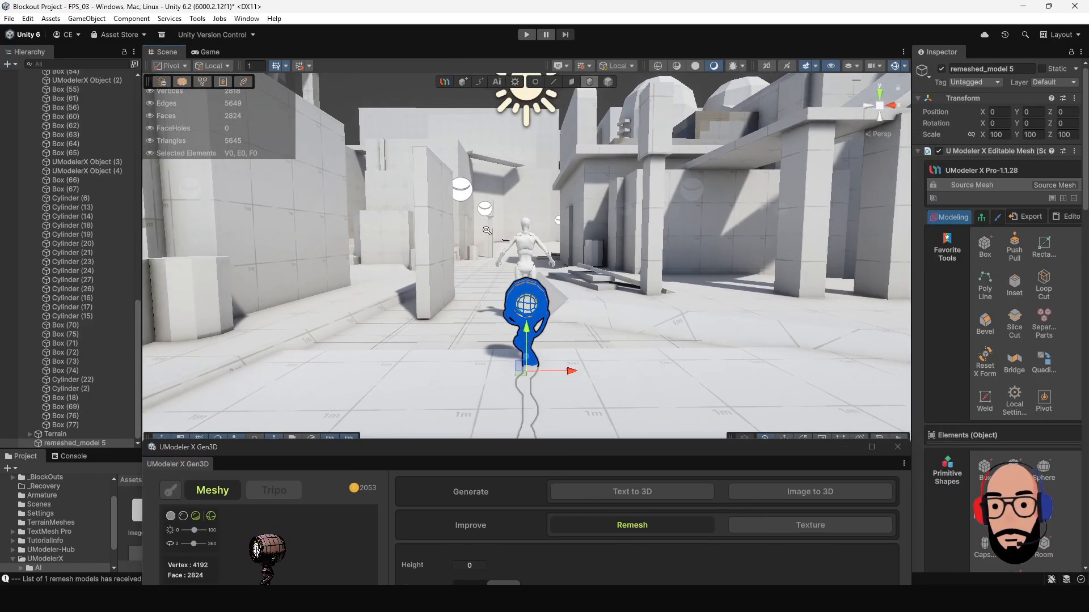
pyautogui.keyDown('alt'); pyautogui.moveTo(486, 231); pyautogui.dragTo(586, 273); pyautogui.keyUp('alt')
pyautogui.moveTo(529, 311); pyautogui.dragTo(531, 174)
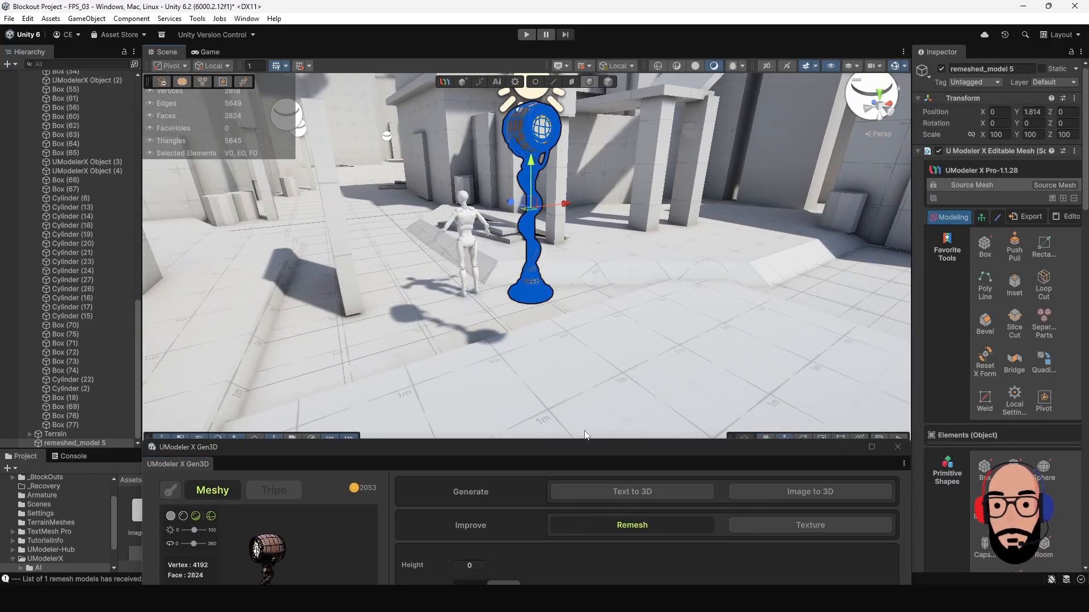
pyautogui.moveTo(583, 447); pyautogui.dragTo(0, 94)
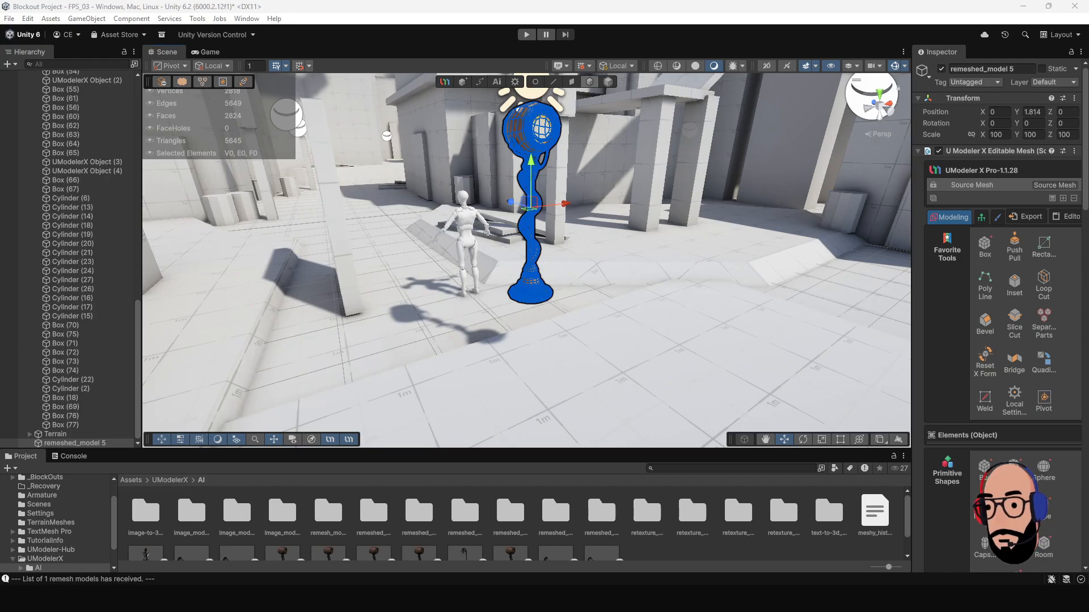
pyautogui.moveTo(577, 309)
pyautogui.keyDown('alt'); pyautogui.mouseDown()
pyautogui.moveTo(675, 306)
pyautogui.moveTo(593, 308)
pyautogui.mouseUp(); pyautogui.keyUp('alt')
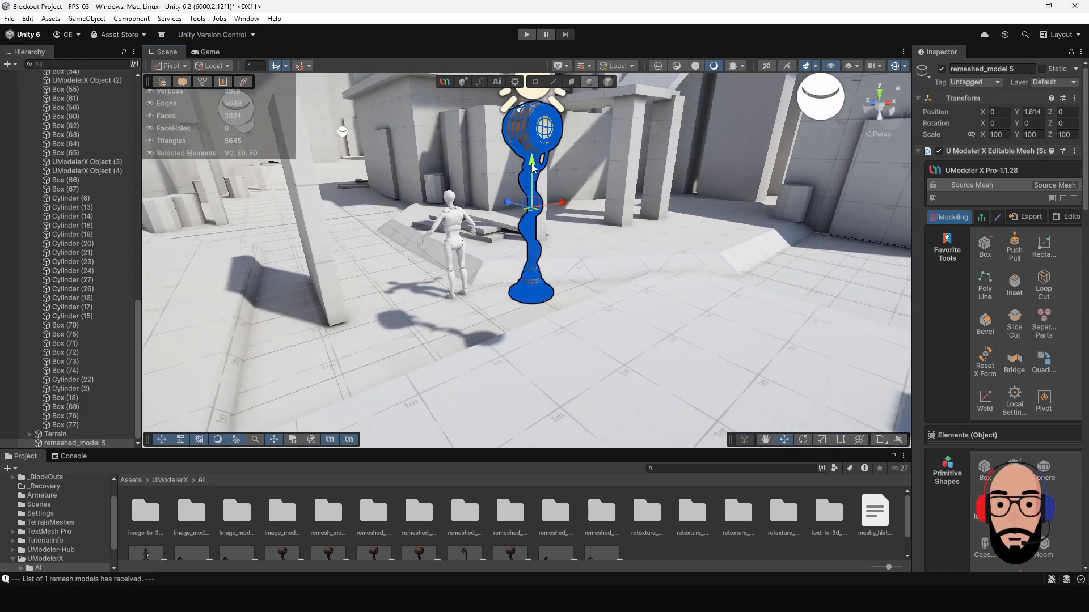
pyautogui.moveTo(532, 169); pyautogui.dragTo(533, 229)
pyautogui.scroll(3, 543, 238)
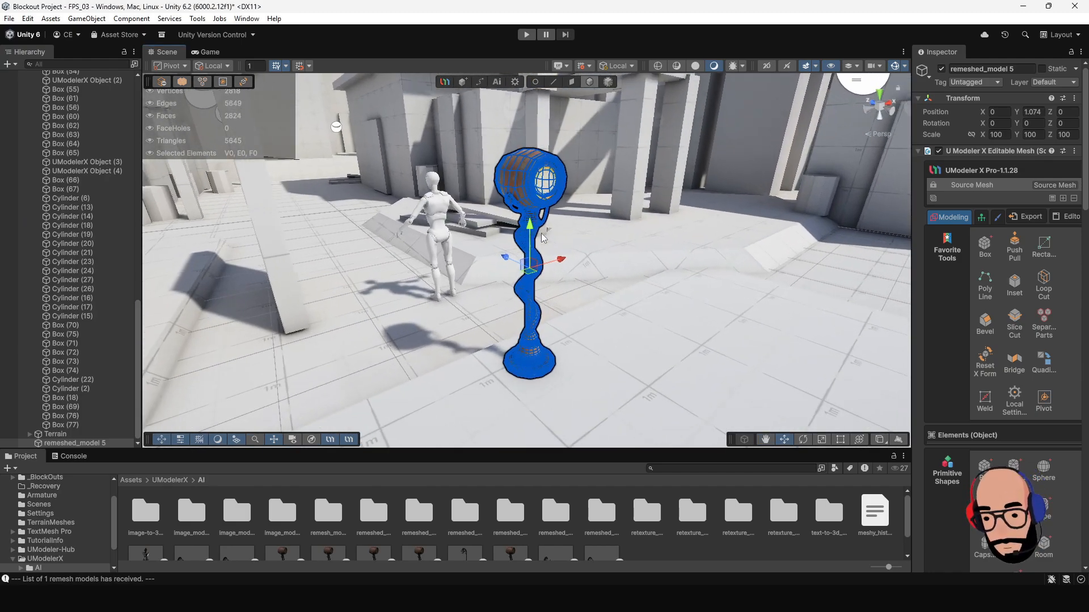
# View the light pole in the scene from several angles to compare its size with the character.
pyautogui.scroll(5, 543, 239)
pyautogui.keyDown('alt'); pyautogui.moveTo(576, 284); pyautogui.dragTo(709, 272); pyautogui.keyUp('alt')
pyautogui.scroll(-3, 496, 309)
pyautogui.click(469, 290)
pyautogui.click(528, 245)
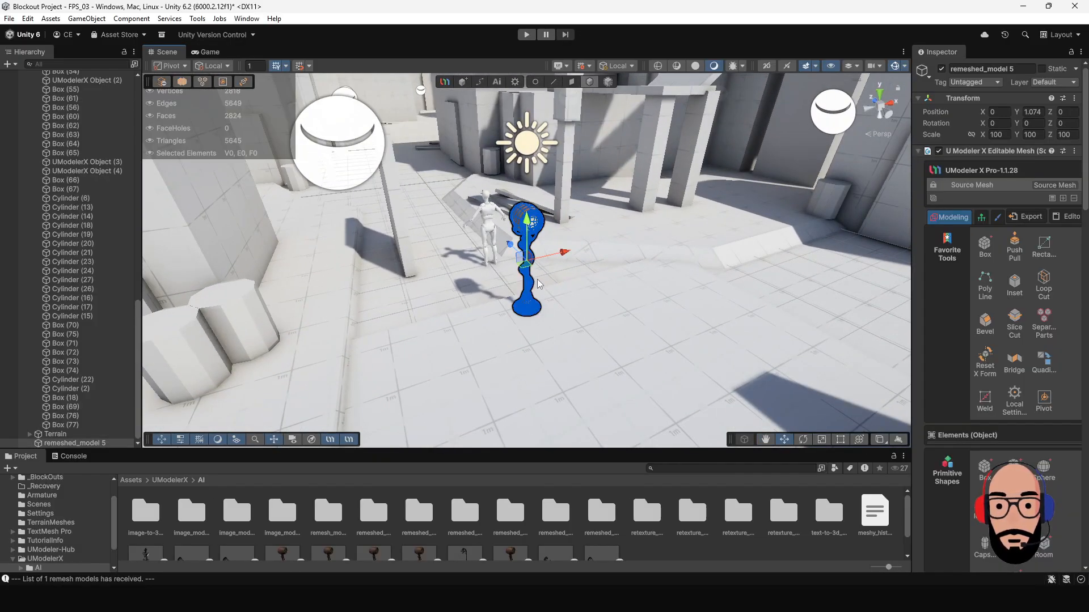
pyautogui.keyDown('alt'); pyautogui.moveTo(539, 283); pyautogui.dragTo(590, 279); pyautogui.keyUp('alt')
pyautogui.keyDown('alt'); pyautogui.moveTo(650, 298); pyautogui.dragTo(578, 300); pyautogui.keyUp('alt')
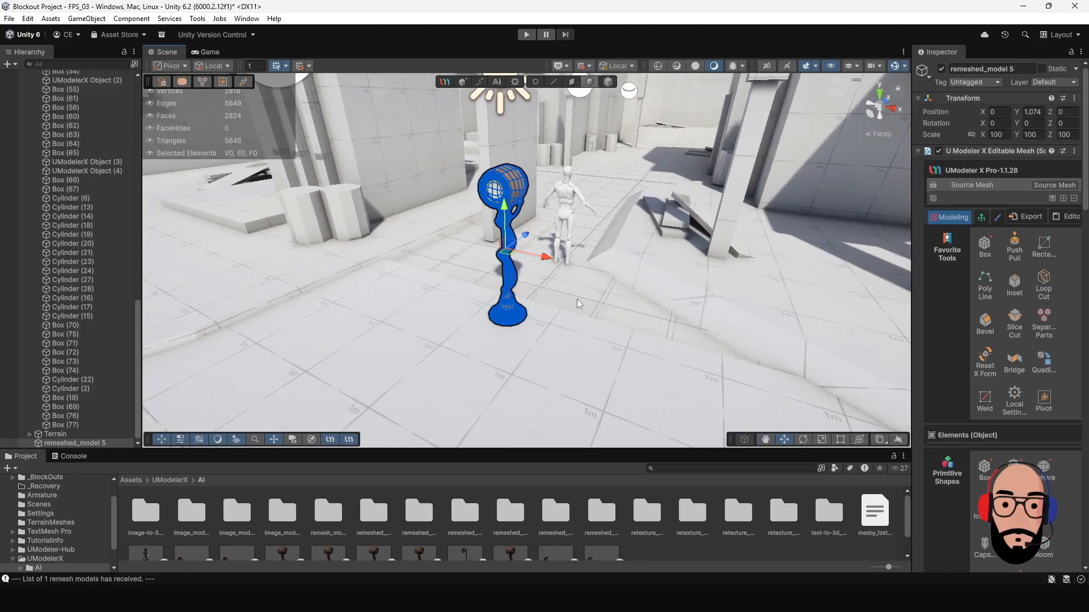
# Widen the Inspector and look through the UModeler X modeling tools for the light pole.
pyautogui.moveTo(911, 286); pyautogui.dragTo(872, 286)
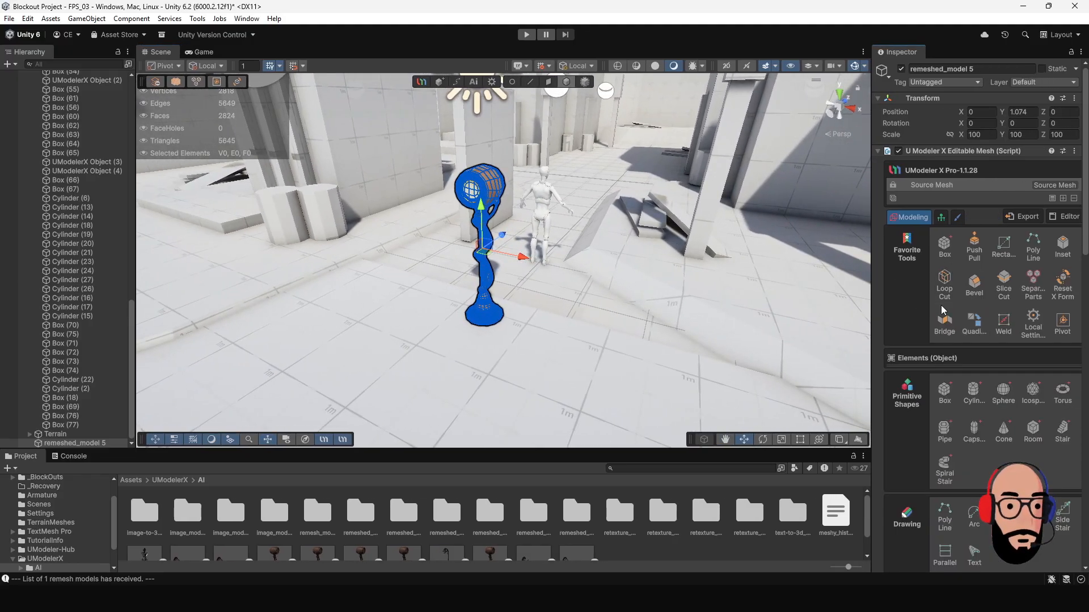
pyautogui.scroll(-5, 948, 292)
pyautogui.scroll(-1, 948, 292)
# Move the light pole near the doorway, to about X 6.89 and Z -1.44, and rotate it about 64.5 degrees around Y.
pyautogui.keyDown('alt'); pyautogui.moveTo(590, 295); pyautogui.dragTo(777, 228); pyautogui.keyUp('alt')
pyautogui.press('f')
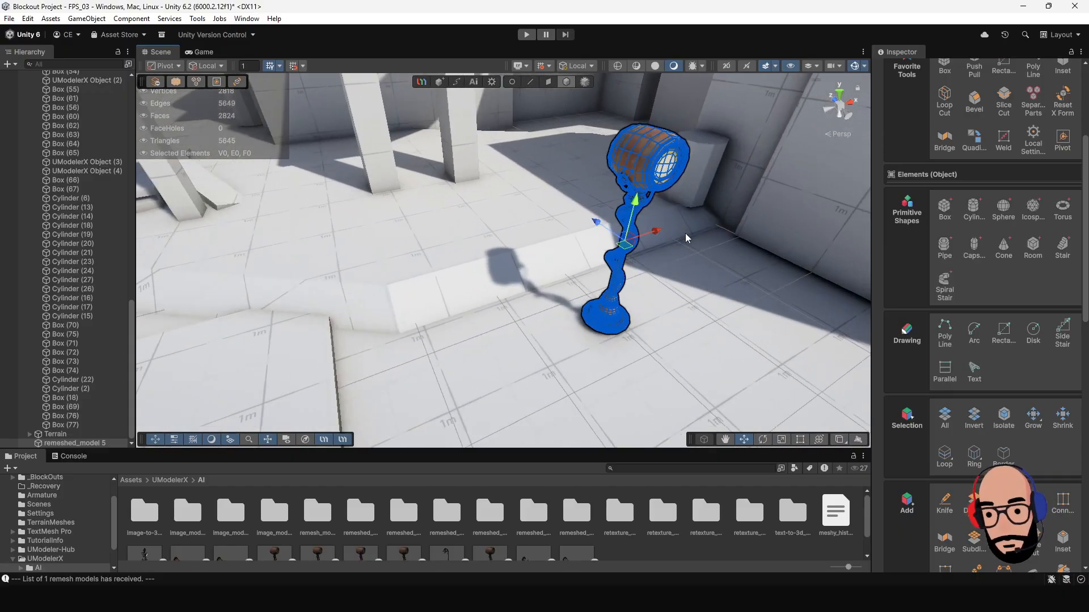
pyautogui.keyDown('alt'); pyautogui.moveTo(499, 245); pyautogui.dragTo(519, 275); pyautogui.keyUp('alt')
pyautogui.press('e')
pyautogui.click(450, 285)
pyautogui.keyDown('alt'); pyautogui.moveTo(451, 285); pyautogui.dragTo(630, 260); pyautogui.keyUp('alt')
pyautogui.scroll(-5, 448, 178)
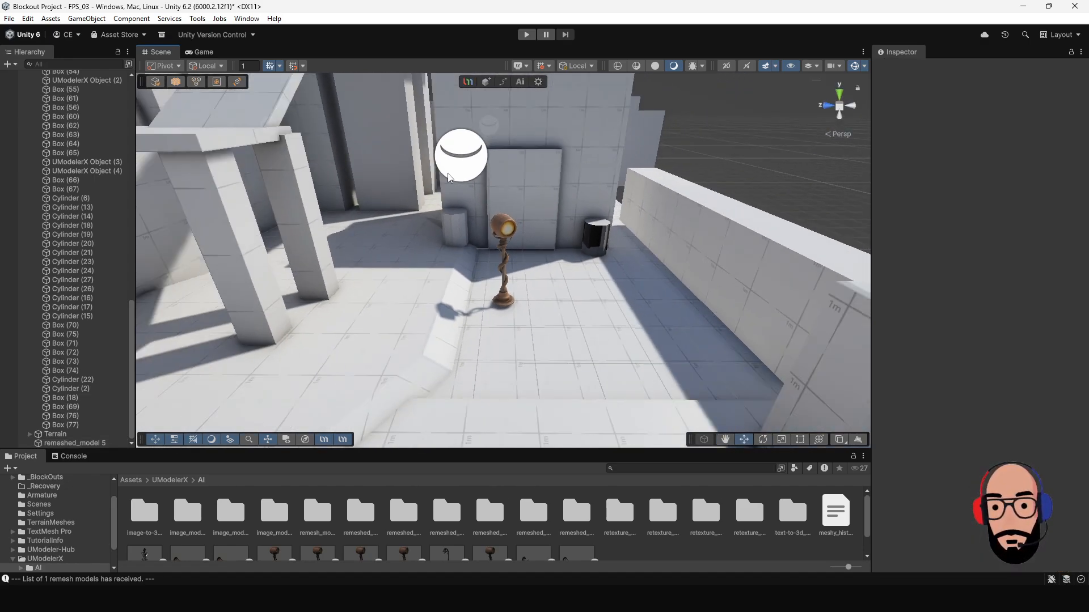
pyautogui.moveTo(449, 178)
pyautogui.keyDown('alt'); pyautogui.mouseDown()
pyautogui.moveTo(646, 214)
pyautogui.moveTo(440, 196)
pyautogui.mouseUp(); pyautogui.keyUp('alt')
# Duplicate the light pole and place the copy on the other side of the doorway, beside the dark cylinder.
pyautogui.click(503, 229)
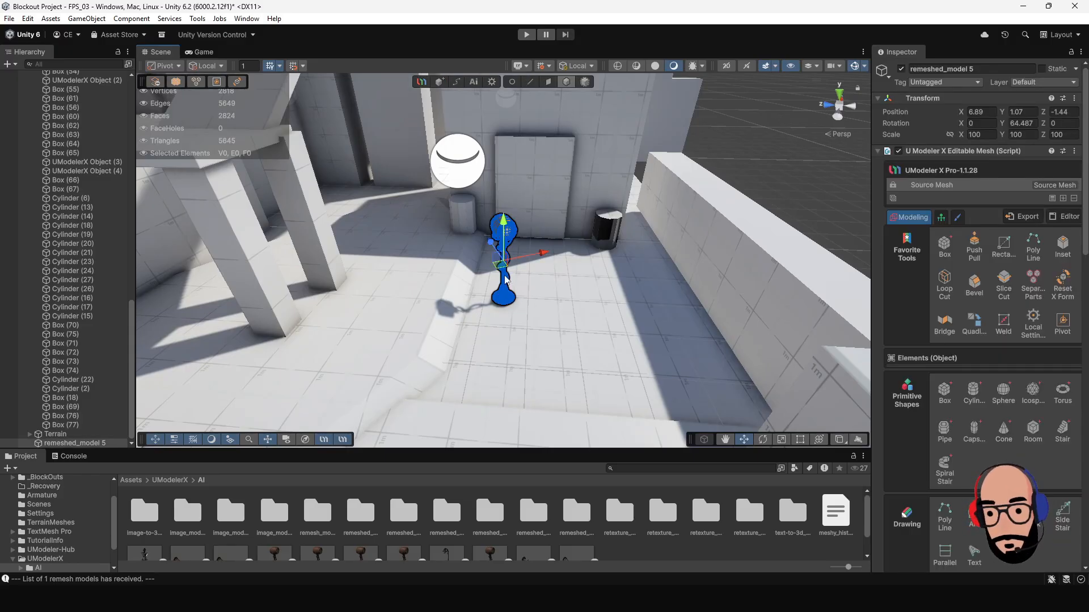
pyautogui.hotkey('ctrl', 'd')
pyautogui.moveTo(486, 270); pyautogui.dragTo(651, 247)
pyautogui.moveTo(657, 258); pyautogui.dragTo(557, 249)
pyautogui.press('w')
pyautogui.click(739, 156)
pyautogui.keyDown('alt'); pyautogui.moveTo(622, 319); pyautogui.dragTo(558, 270); pyautogui.keyUp('alt')
pyautogui.scroll(-5, 596, 336)
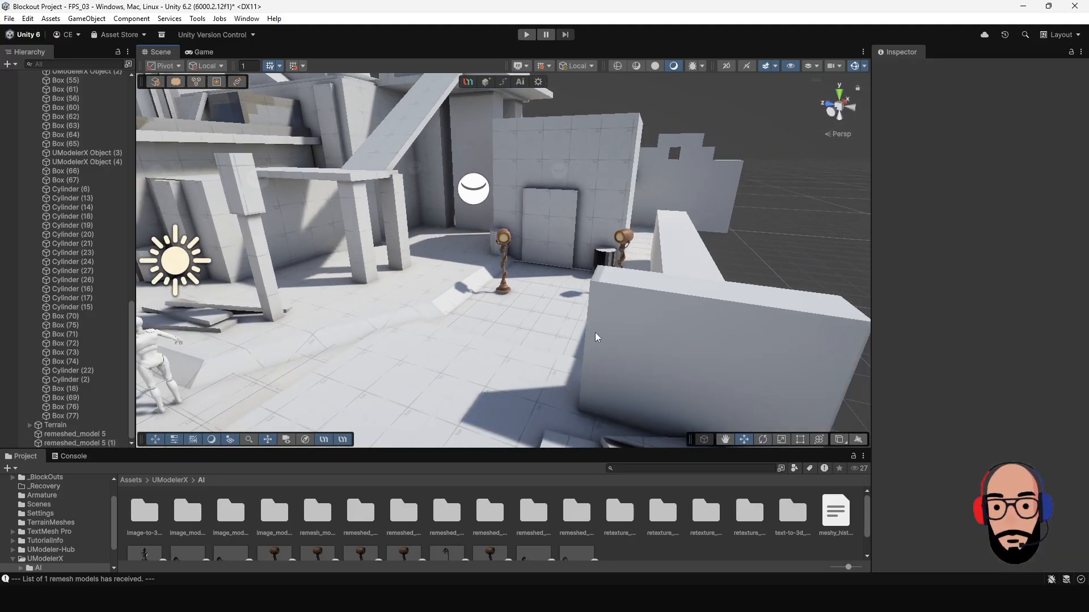
pyautogui.keyDown('alt'); pyautogui.moveTo(595, 335); pyautogui.dragTo(515, 270); pyautogui.keyUp('alt')
pyautogui.scroll(3, 516, 268)
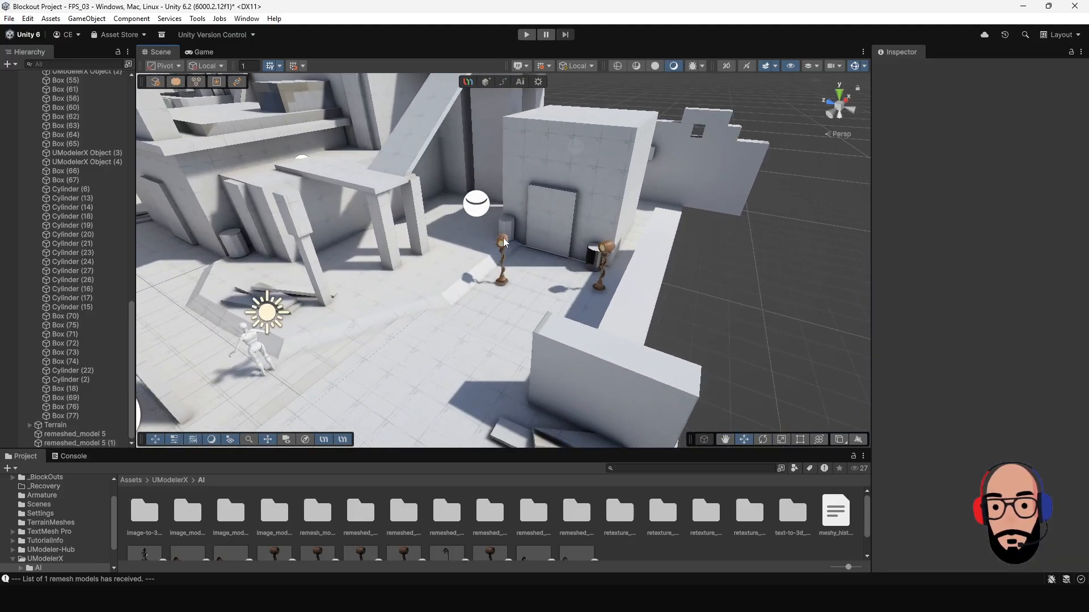
# Examine the original light pole's mesh up close and look through the surface tools available for editing it.
pyautogui.click(502, 240)
pyautogui.press('f')
pyautogui.scroll(5, 542, 265)
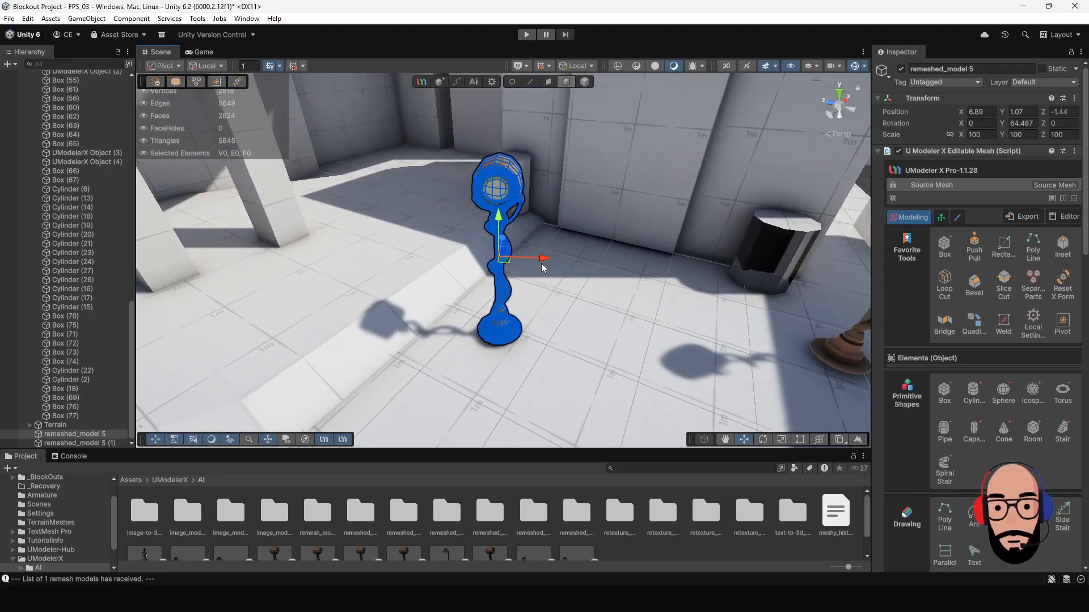
pyautogui.keyDown('alt'); pyautogui.moveTo(590, 262); pyautogui.dragTo(506, 237); pyautogui.keyUp('alt')
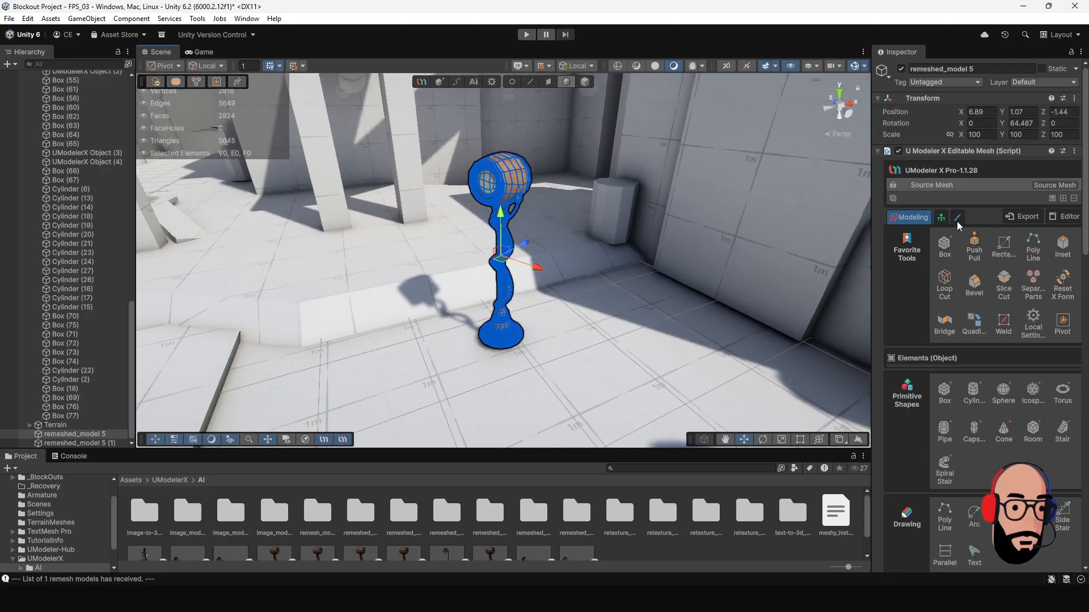
pyautogui.scroll(3, 579, 209)
pyautogui.moveTo(577, 208); pyautogui.dragTo(571, 242, button='middle')
pyautogui.keyDown('alt'); pyautogui.moveTo(571, 242); pyautogui.dragTo(506, 214); pyautogui.keyUp('alt')
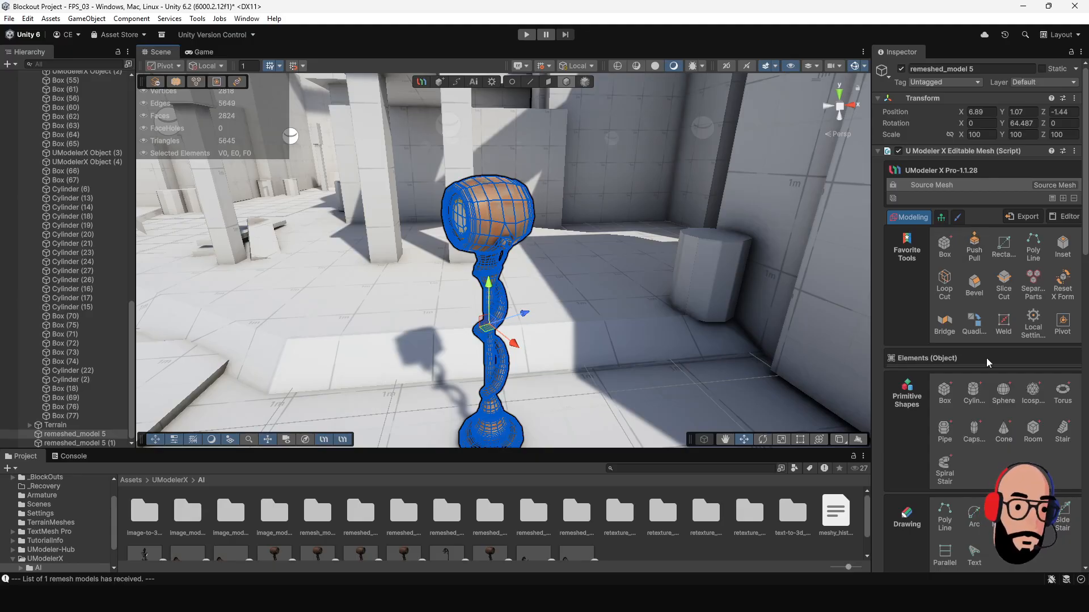
pyautogui.scroll(-8, 981, 341)
pyautogui.scroll(-6, 981, 342)
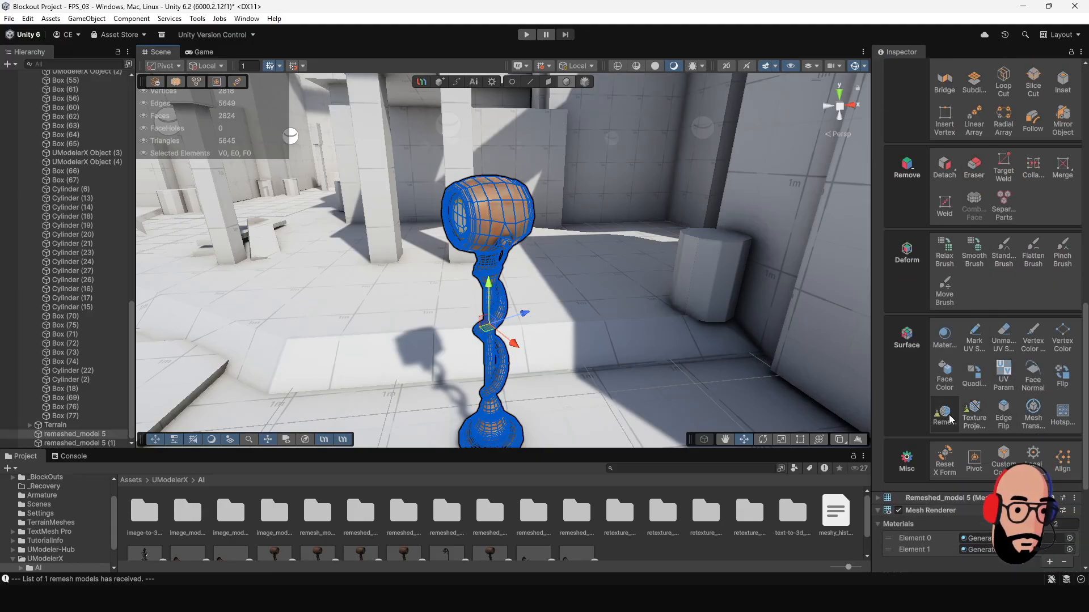
pyautogui.keyDown('alt'); pyautogui.moveTo(374, 277); pyautogui.dragTo(532, 269); pyautogui.keyUp('alt')
pyautogui.keyDown('alt'); pyautogui.moveTo(532, 270); pyautogui.dragTo(688, 391, button='right'); pyautogui.keyUp('alt')
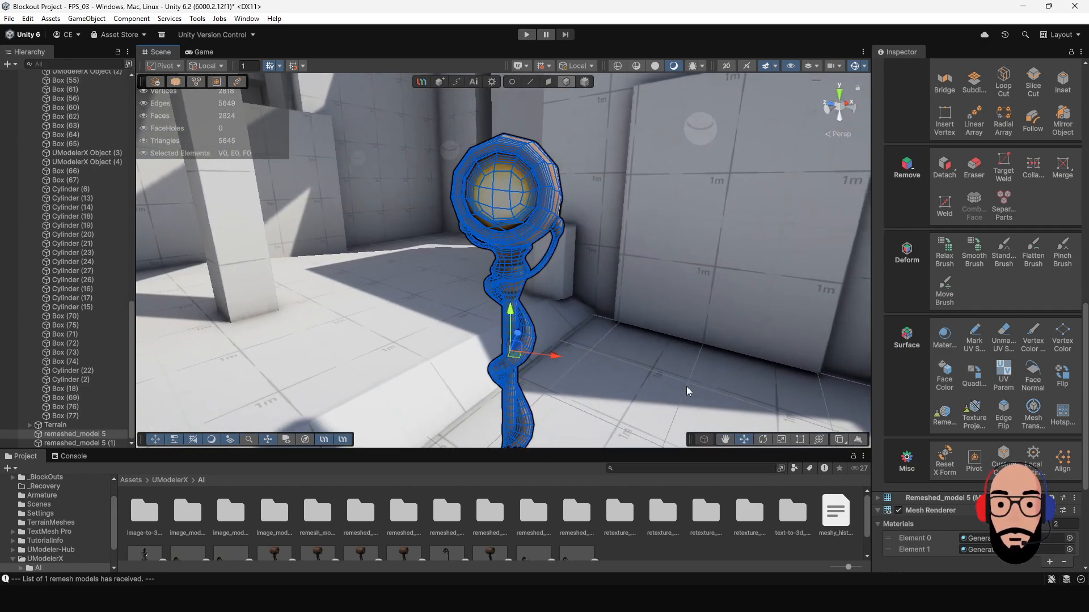
# Lower the original light pole to about Y 0.986 and check its placement in the level.
pyautogui.keyDown('alt'); pyautogui.moveTo(688, 391); pyautogui.dragTo(442, 300); pyautogui.keyUp('alt')
pyautogui.keyDown('alt'); pyautogui.moveTo(442, 300); pyautogui.dragTo(475, 325, button='right'); pyautogui.keyUp('alt')
pyautogui.keyDown('alt'); pyautogui.moveTo(475, 324); pyautogui.dragTo(499, 259); pyautogui.keyUp('alt')
pyautogui.scroll(-4, 549, 272)
pyautogui.scroll(-4, 502, 316)
pyautogui.click(549, 358)
pyautogui.scroll(-6, 549, 356)
pyautogui.click(503, 246)
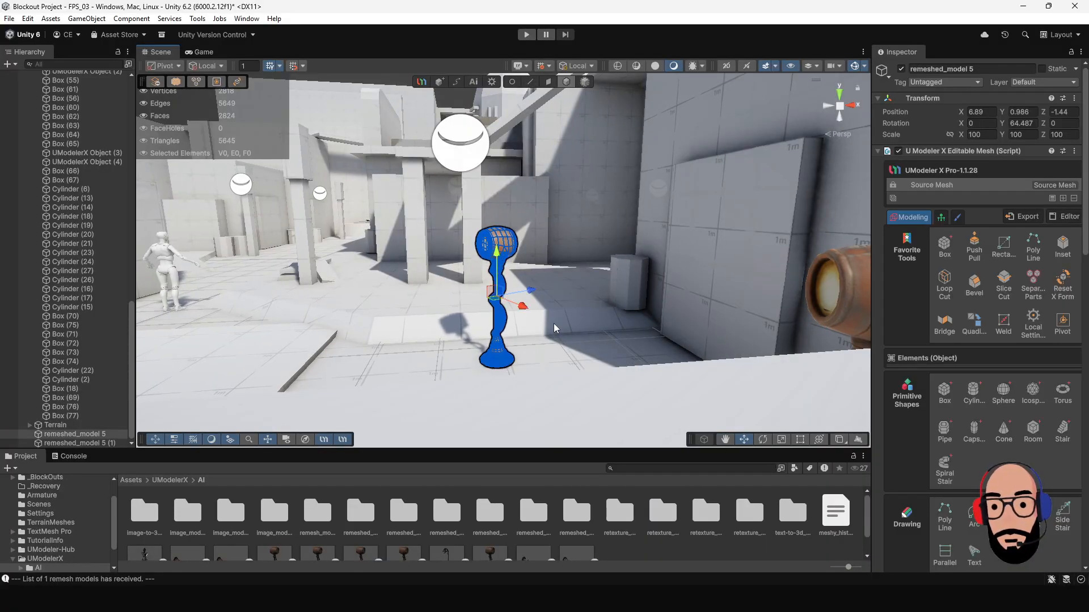
pyautogui.scroll(-5, 554, 328)
pyautogui.keyDown('alt'); pyautogui.moveTo(384, 241); pyautogui.dragTo(427, 255); pyautogui.keyUp('alt')
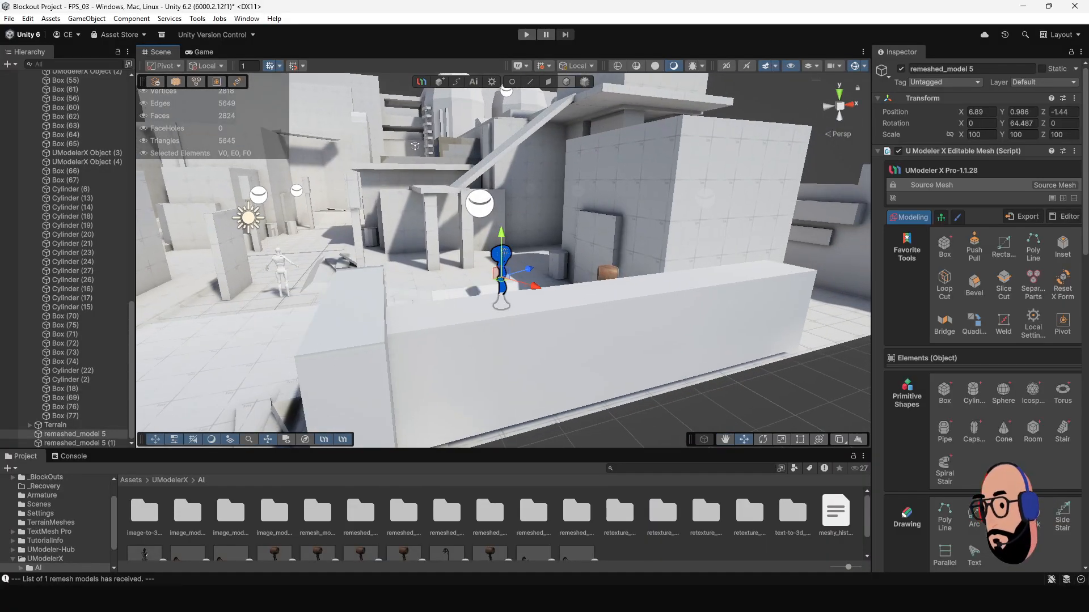
# Return to the Gen3D window, switch to Image to 3D and load the "Garbag Can Example.png" picture as the source image.
pyautogui.moveTo(0, 86); pyautogui.dragTo(343, 75)
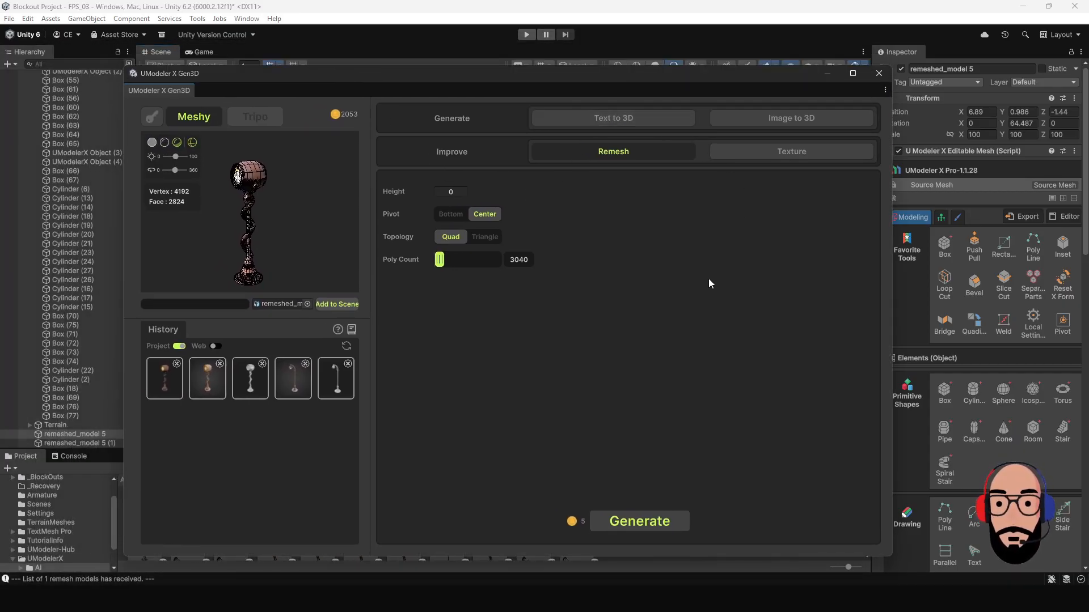
pyautogui.click(745, 120)
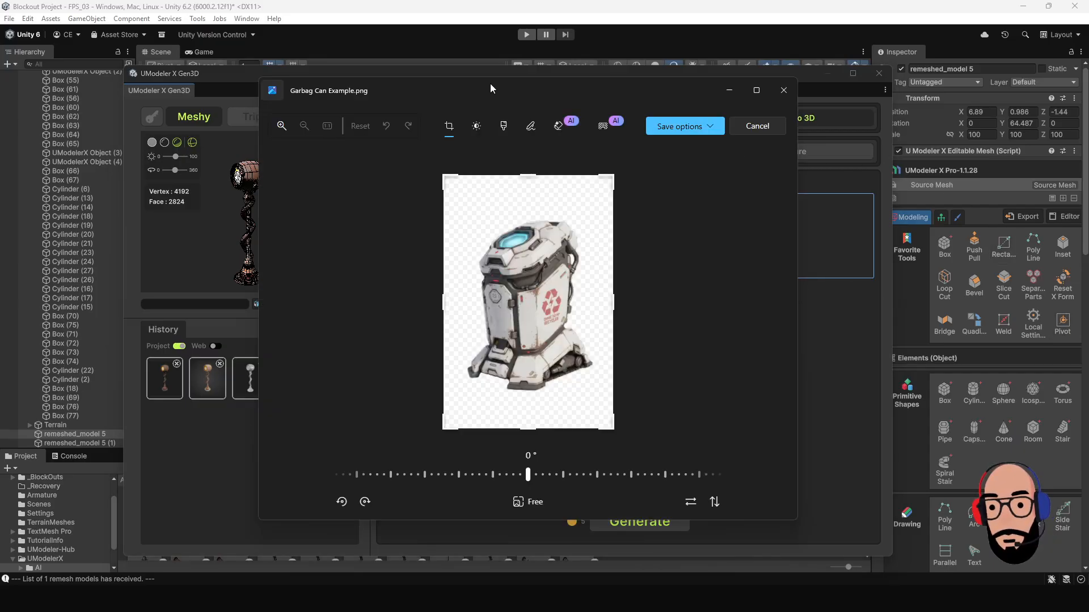
pyautogui.moveTo(490, 84); pyautogui.dragTo(529, 92)
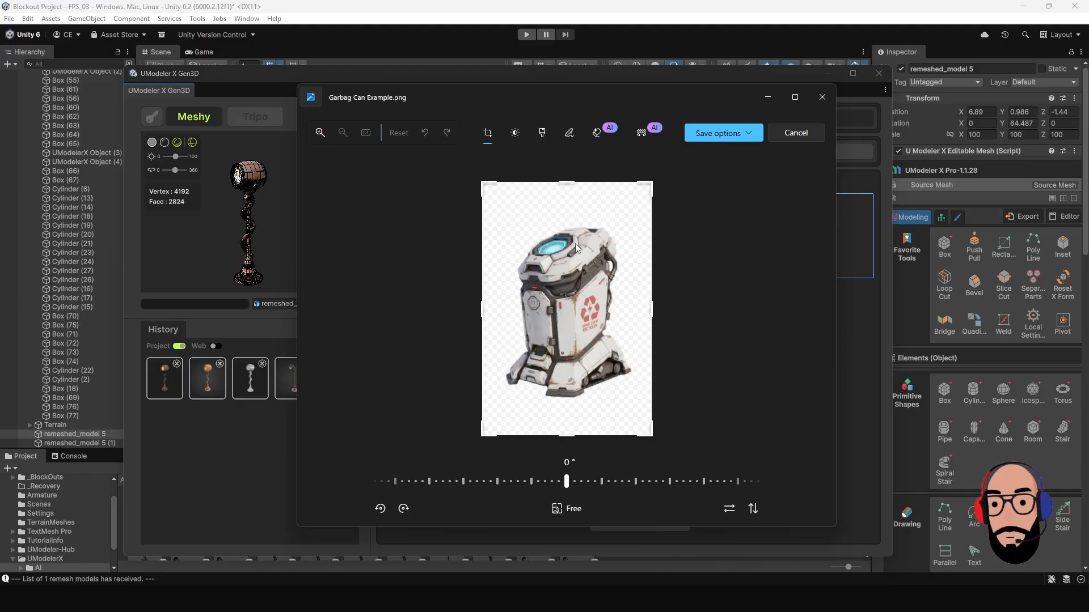
pyautogui.moveTo(709, 94); pyautogui.dragTo(661, 273)
pyautogui.click(767, 281)
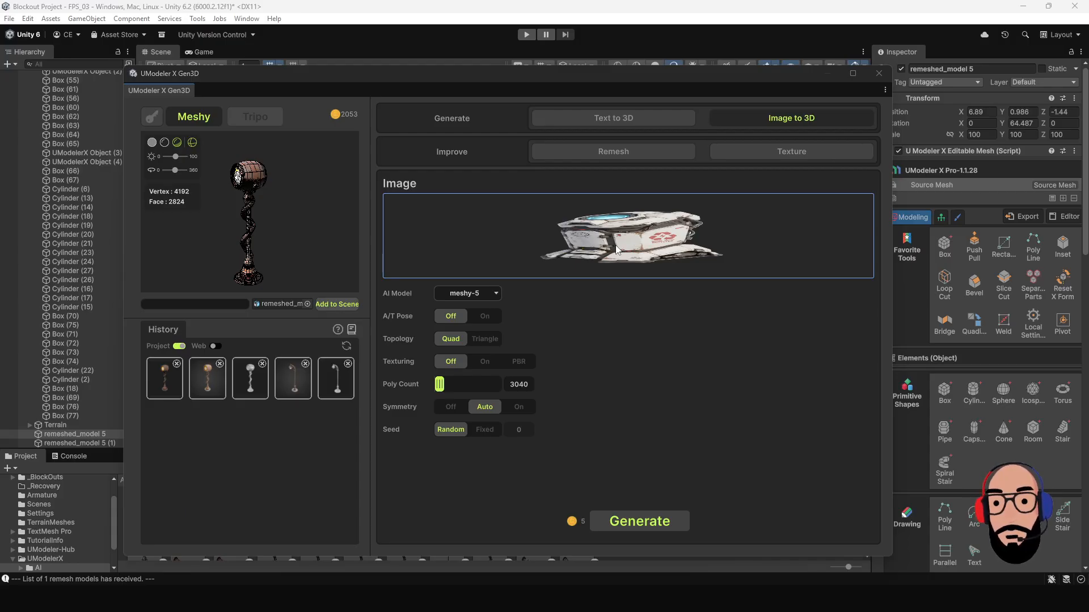
# Generate the garbage can from the image using the meshy-6 model, Triangle topology and a poly count of 250017.
pyautogui.click(496, 293)
pyautogui.click(485, 318)
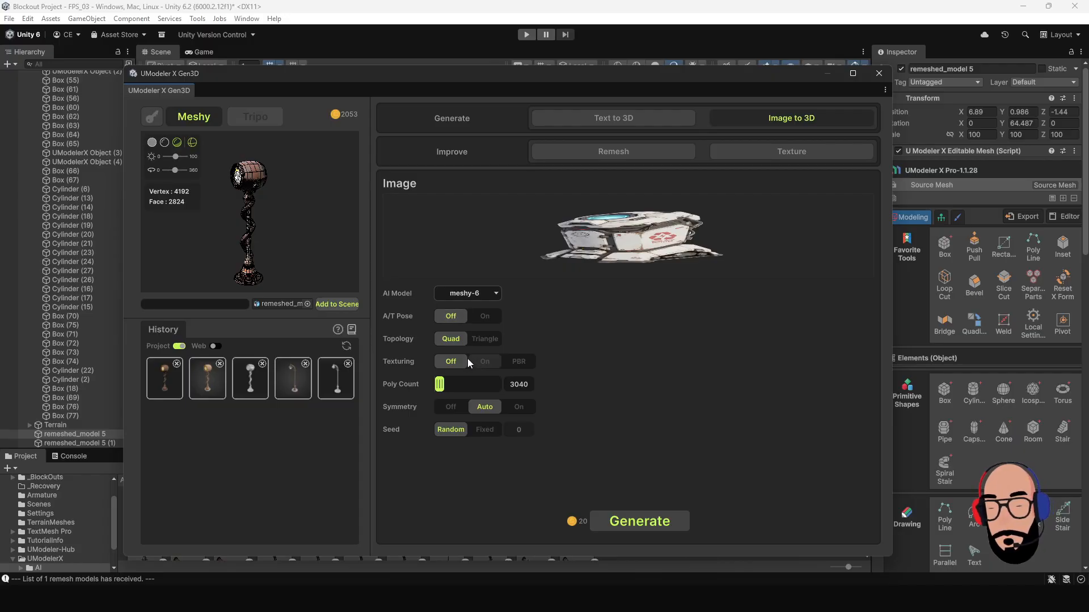
pyautogui.click(483, 340)
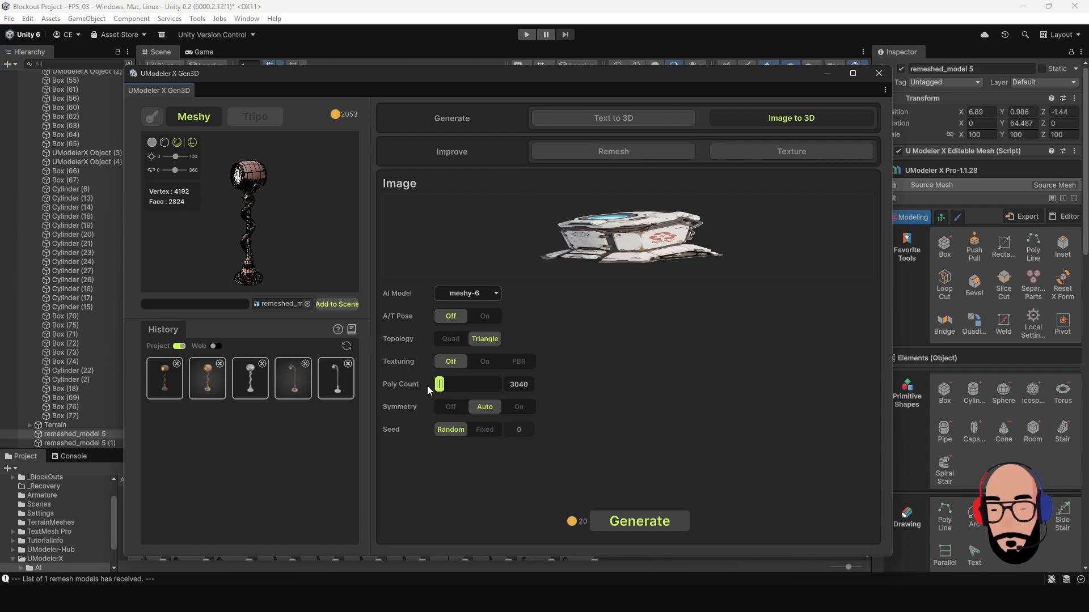
pyautogui.click(531, 385)
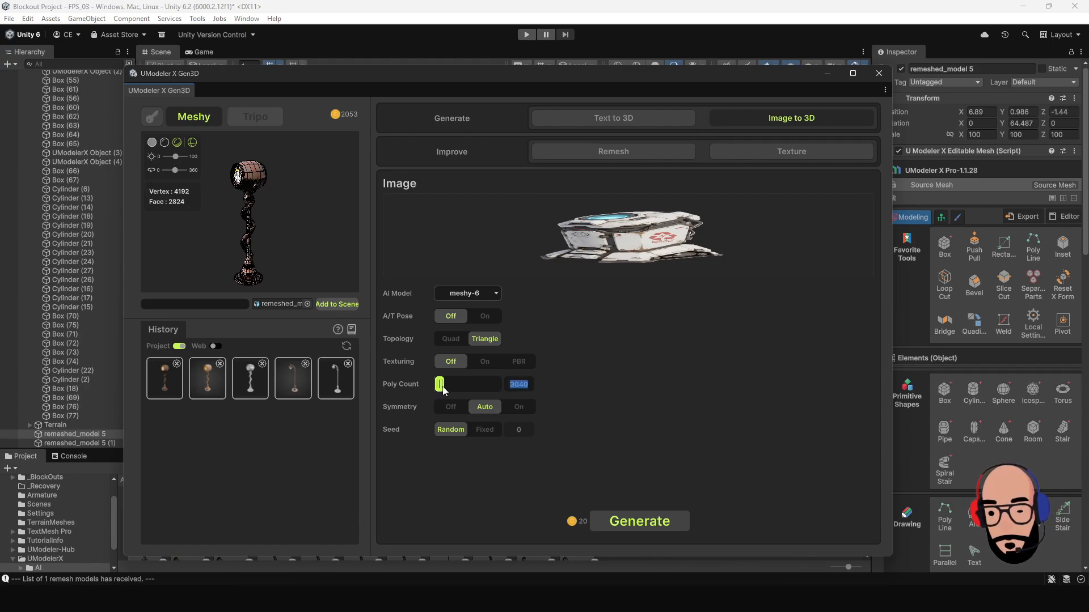
pyautogui.moveTo(442, 387); pyautogui.dragTo(488, 395)
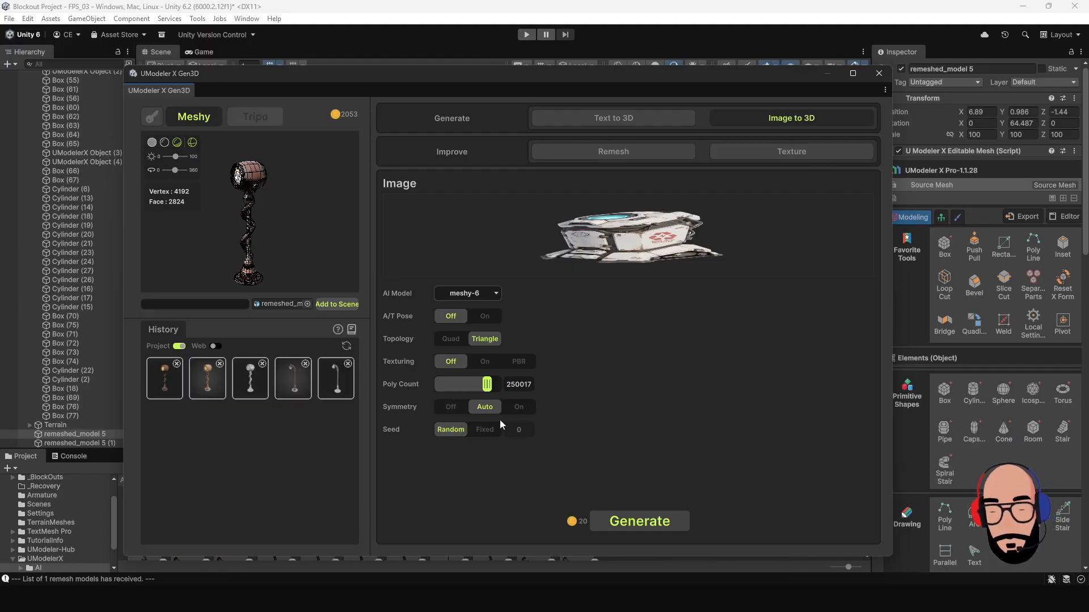
pyautogui.click(652, 521)
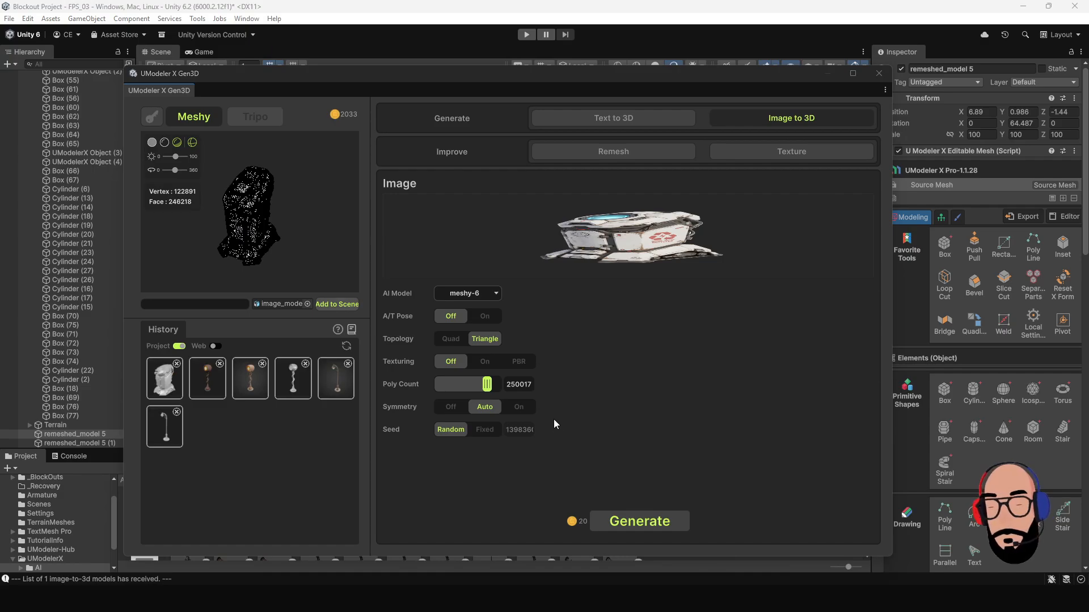
# Inspect the generated garbage can in the preview from several sides, with and without the wireframe.
pyautogui.scroll(3, 266, 221)
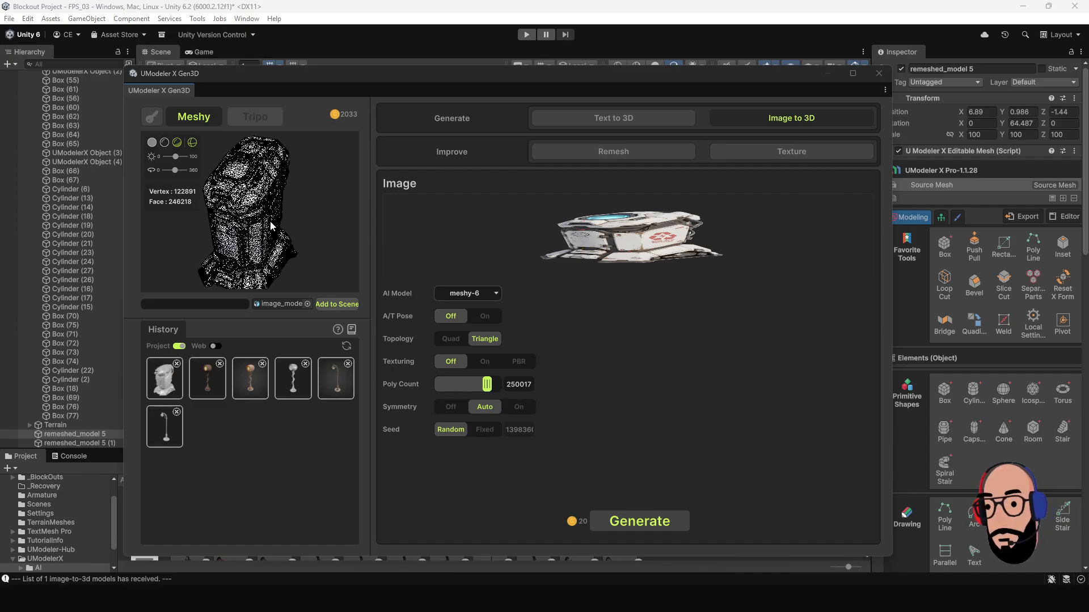
pyautogui.moveTo(295, 234); pyautogui.dragTo(247, 225)
pyautogui.scroll(4, 248, 226)
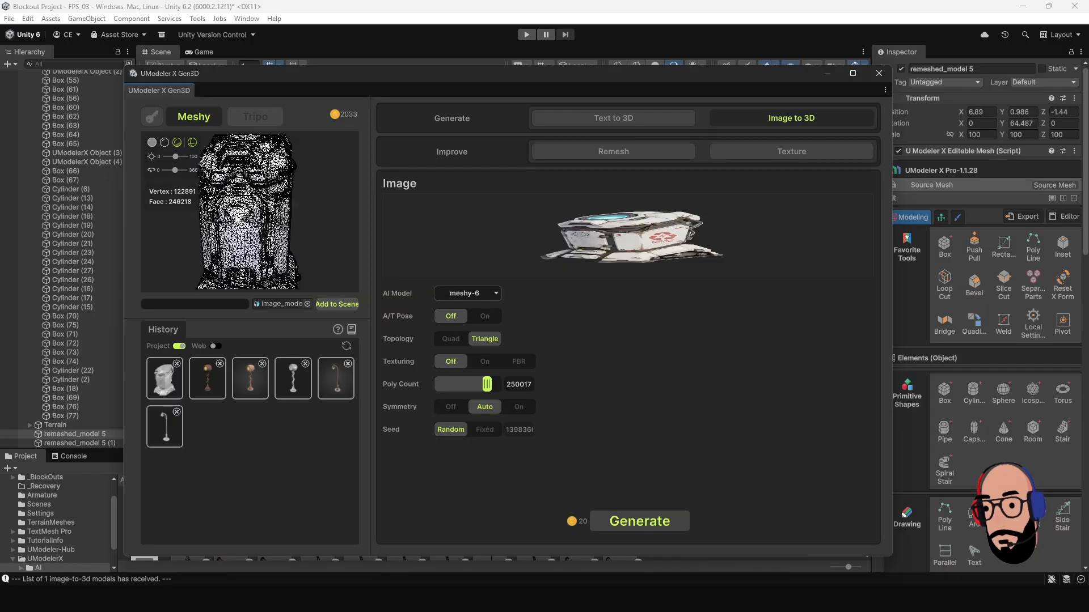
pyautogui.click(193, 143)
pyautogui.scroll(-3, 279, 233)
pyautogui.moveTo(279, 233)
pyautogui.mouseDown()
pyautogui.moveTo(227, 230)
pyautogui.moveTo(297, 233)
pyautogui.moveTo(155, 226)
pyautogui.moveTo(261, 224)
pyautogui.mouseUp()
pyautogui.click(193, 143)
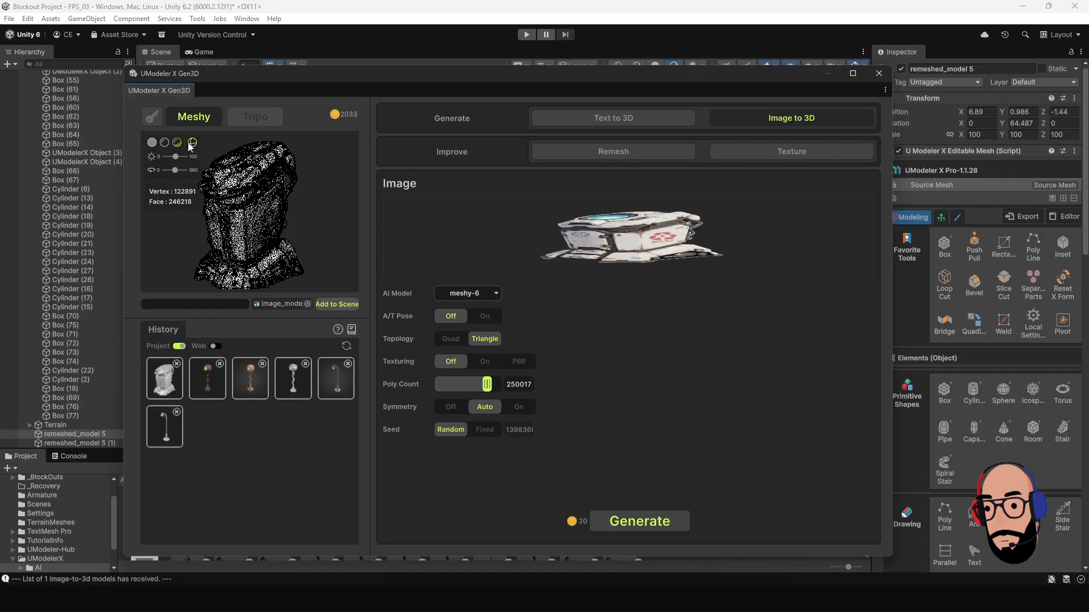
pyautogui.click(193, 144)
pyautogui.moveTo(244, 217)
pyautogui.mouseDown()
pyautogui.moveTo(318, 234)
pyautogui.moveTo(236, 235)
pyautogui.mouseUp()
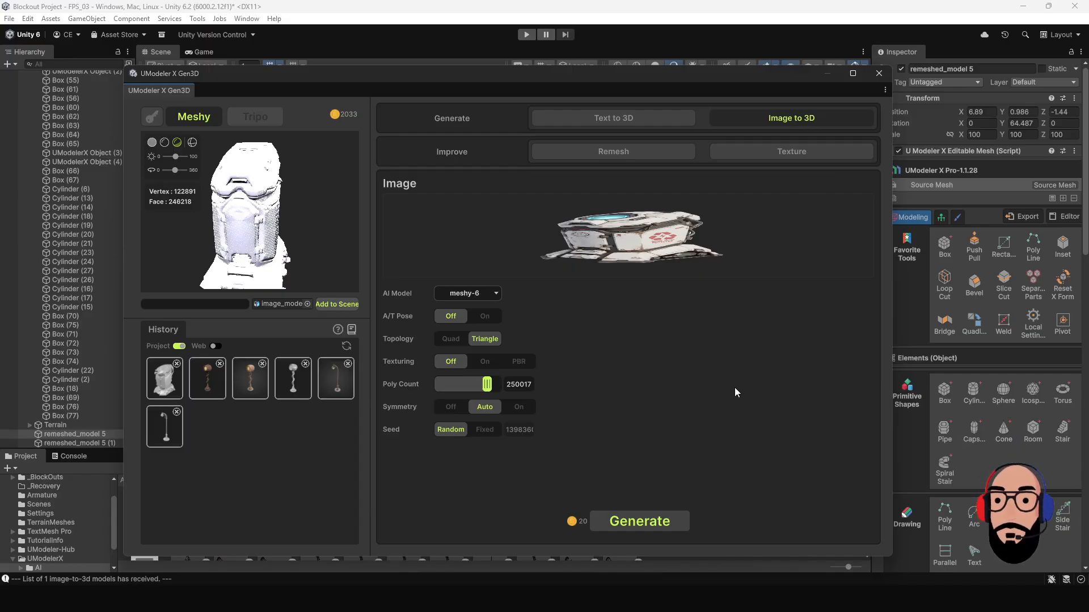
# Texture the garbage can mesh with meshy-6, using the garbage can picture as Image input and PBR Maps off.
pyautogui.click(745, 152)
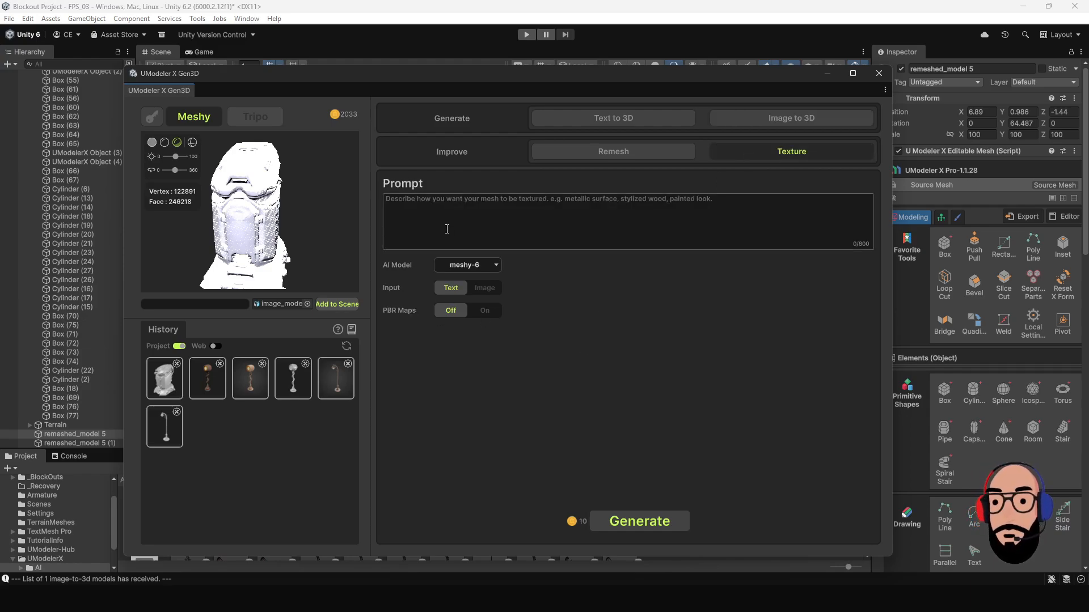
pyautogui.click(486, 289)
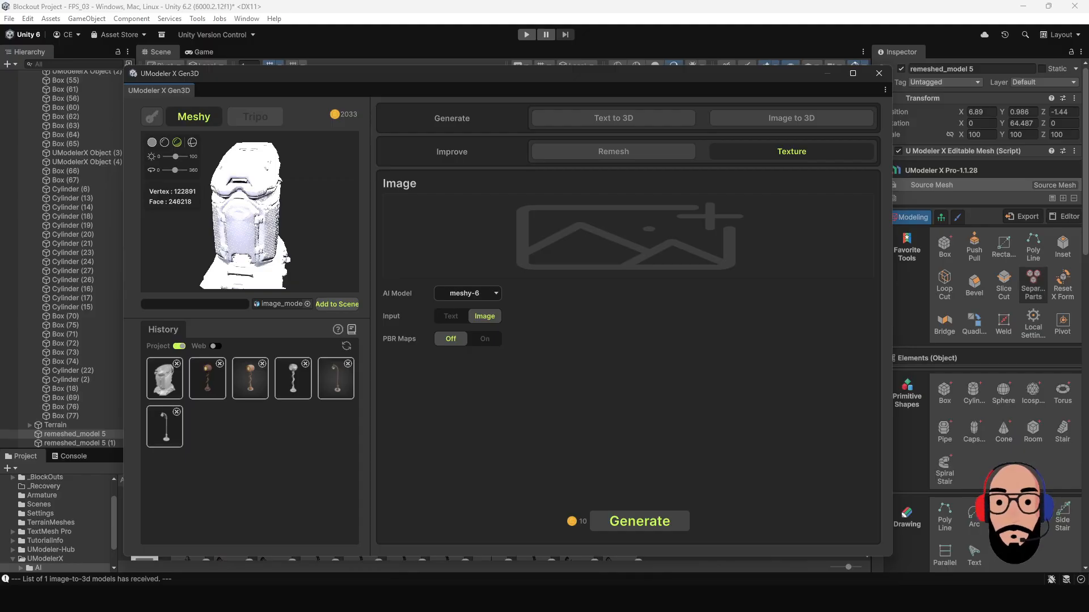
pyautogui.moveTo(1088, 284); pyautogui.dragTo(652, 241)
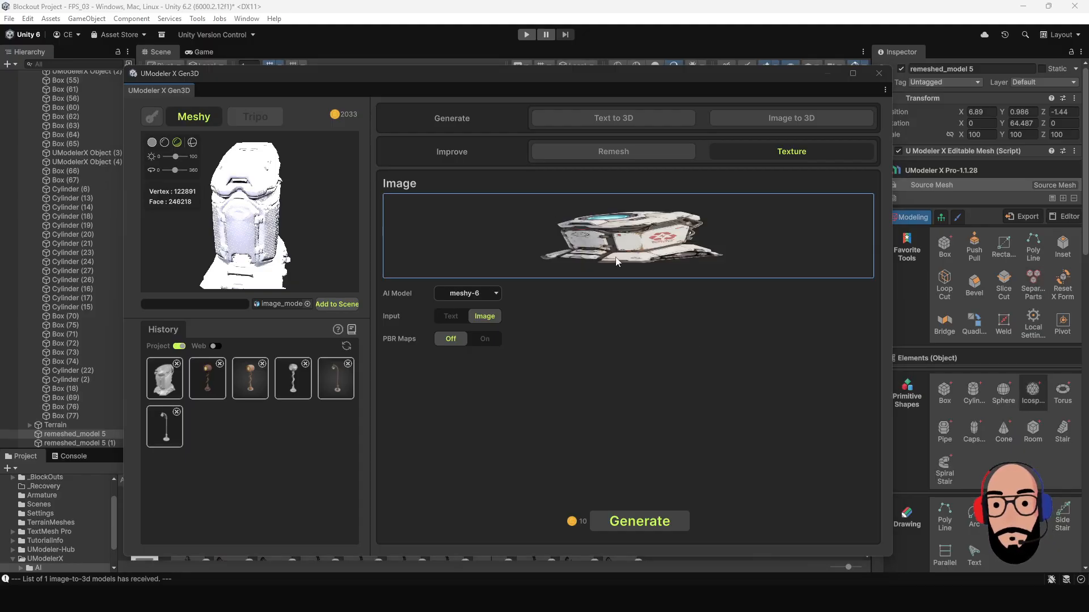
pyautogui.moveTo(318, 231); pyautogui.dragTo(271, 237)
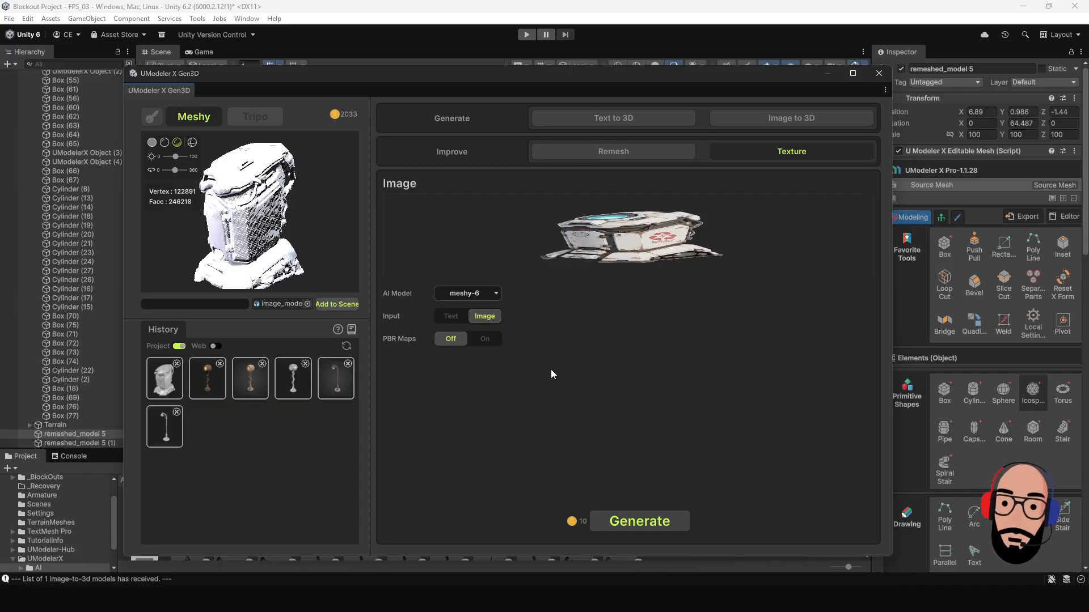
pyautogui.click(646, 522)
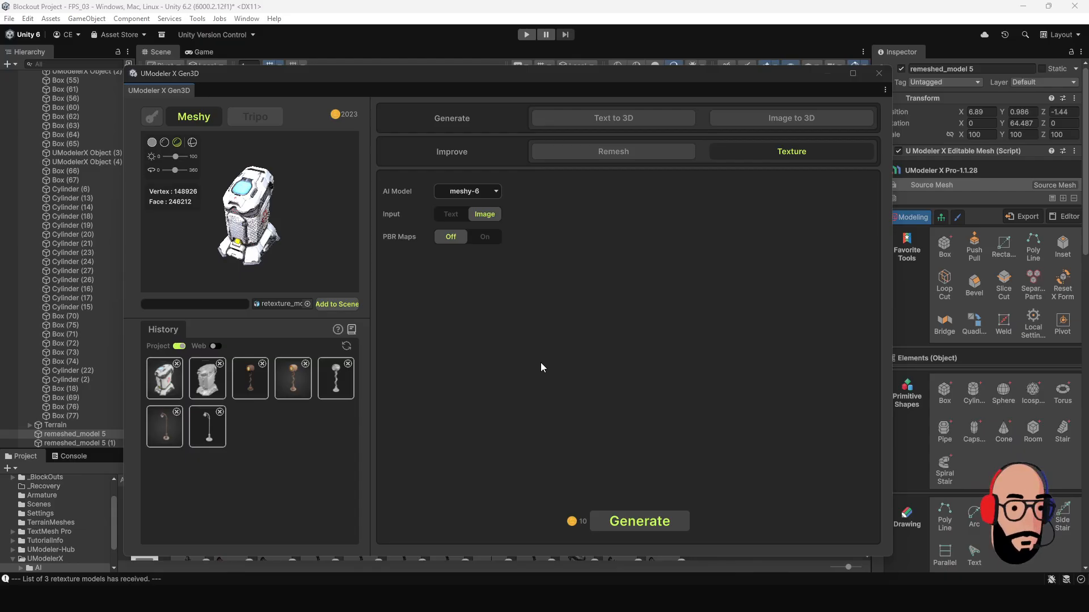
# Examine the textured garbage can up close in the preview, checking both its texture and its wireframe density.
pyautogui.moveTo(290, 259); pyautogui.dragTo(276, 220)
pyautogui.scroll(5, 249, 222)
pyautogui.scroll(-5, 245, 231)
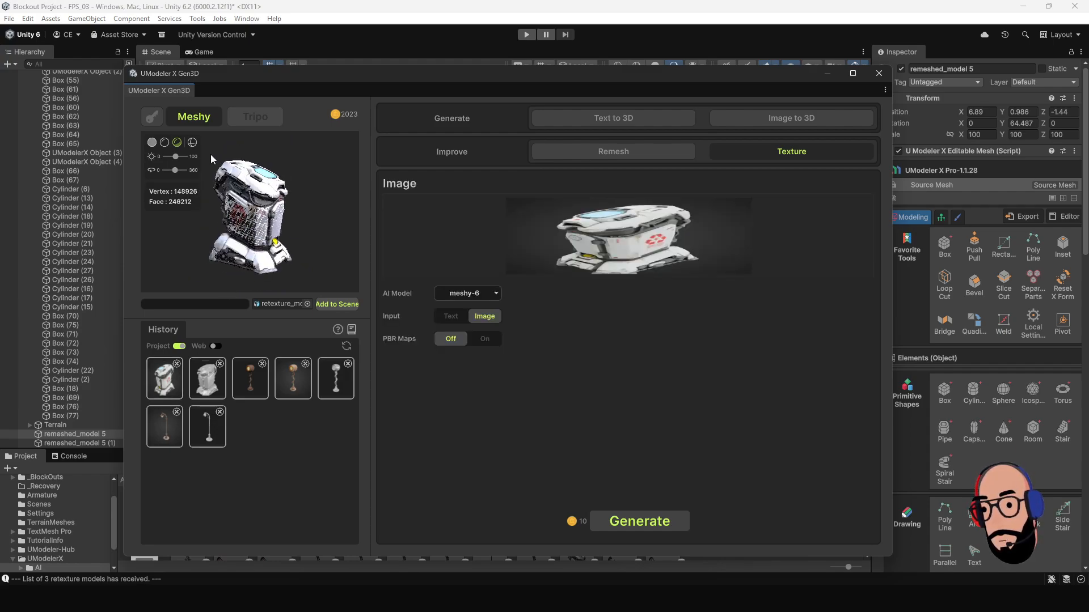
pyautogui.click(193, 143)
pyautogui.scroll(5, 201, 233)
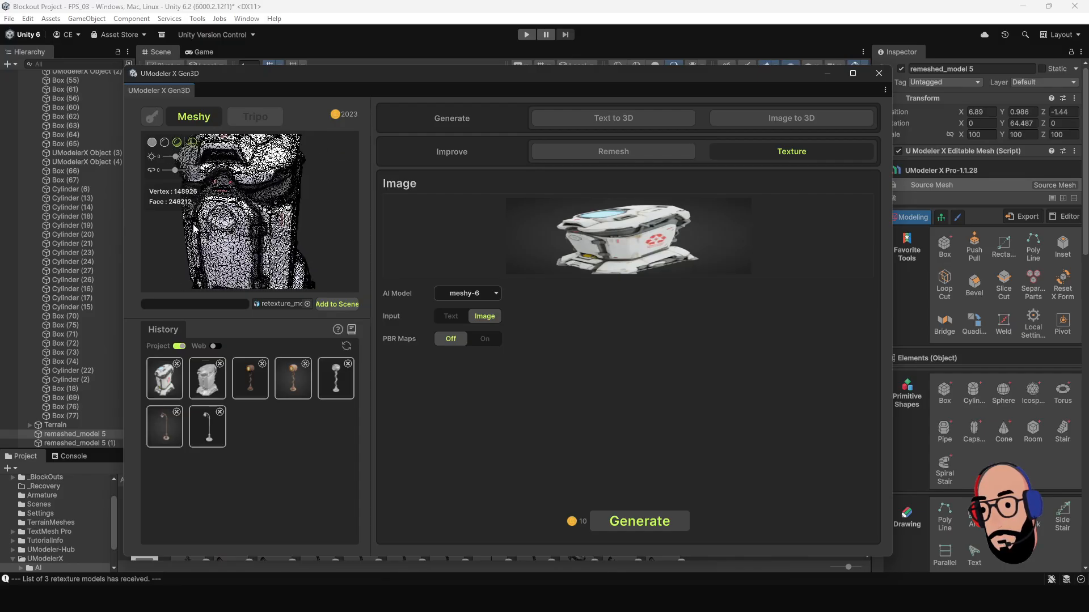
pyautogui.scroll(-3, 225, 228)
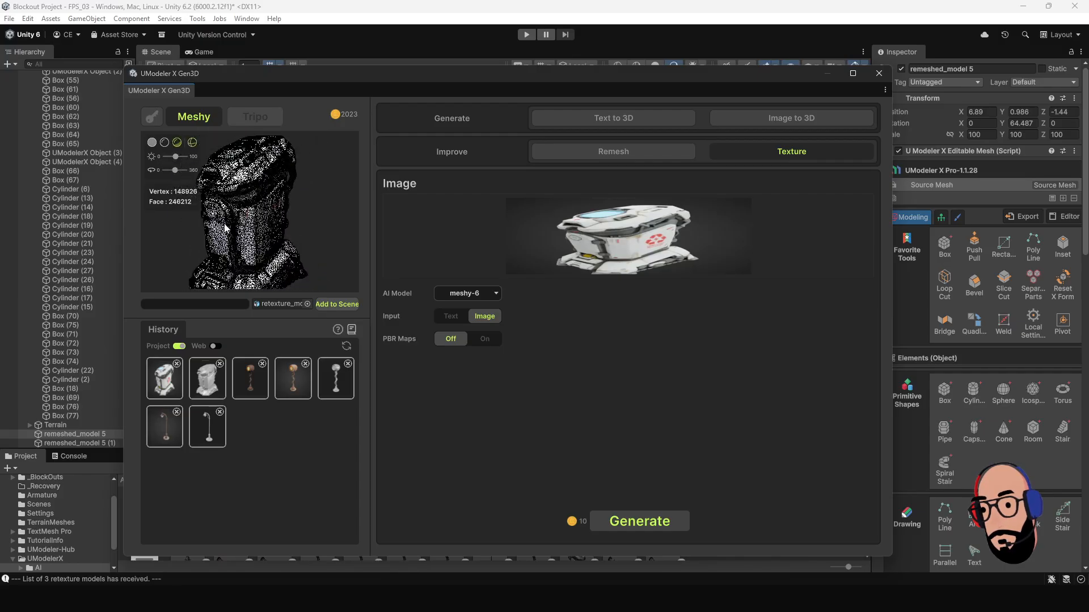
pyautogui.click(193, 144)
pyautogui.moveTo(223, 228); pyautogui.dragTo(253, 231)
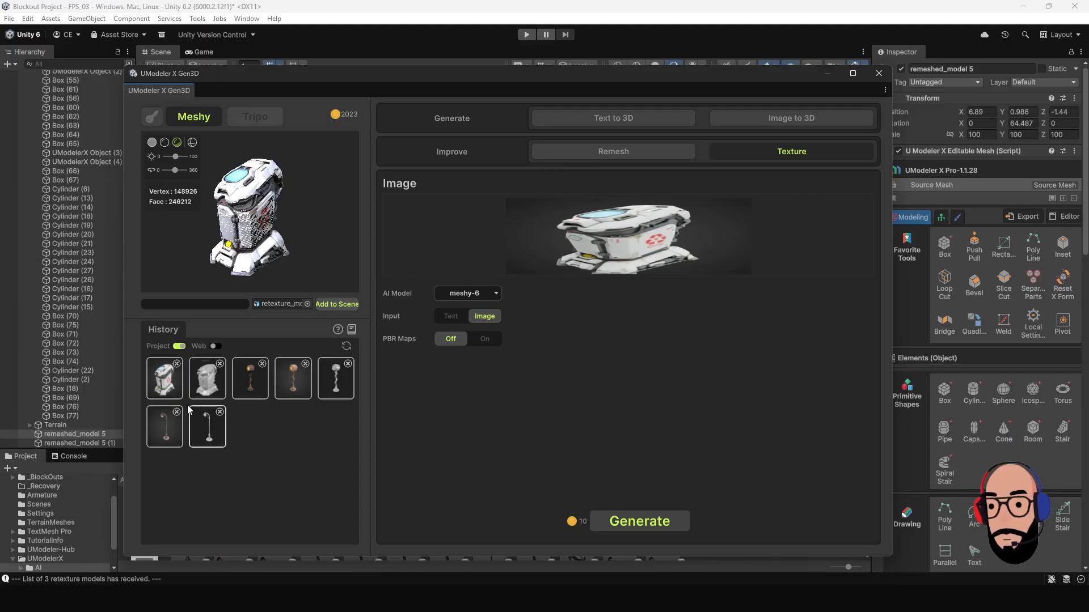
# Remesh the textured garbage can with Quad topology, Center pivot and a poly count of 3040.
pyautogui.click(651, 151)
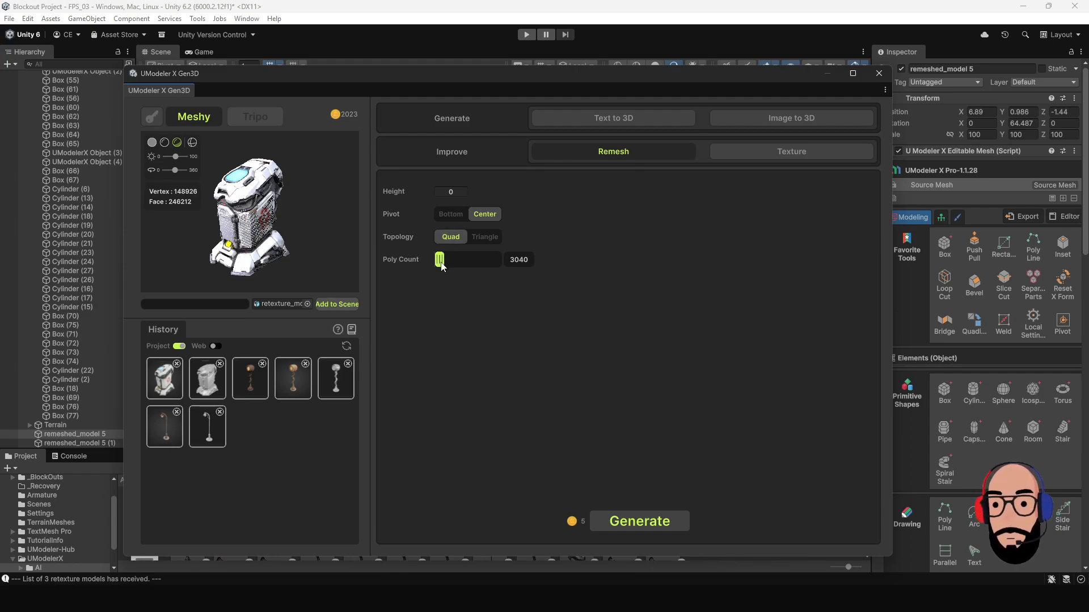
pyautogui.moveTo(441, 260); pyautogui.dragTo(441, 261)
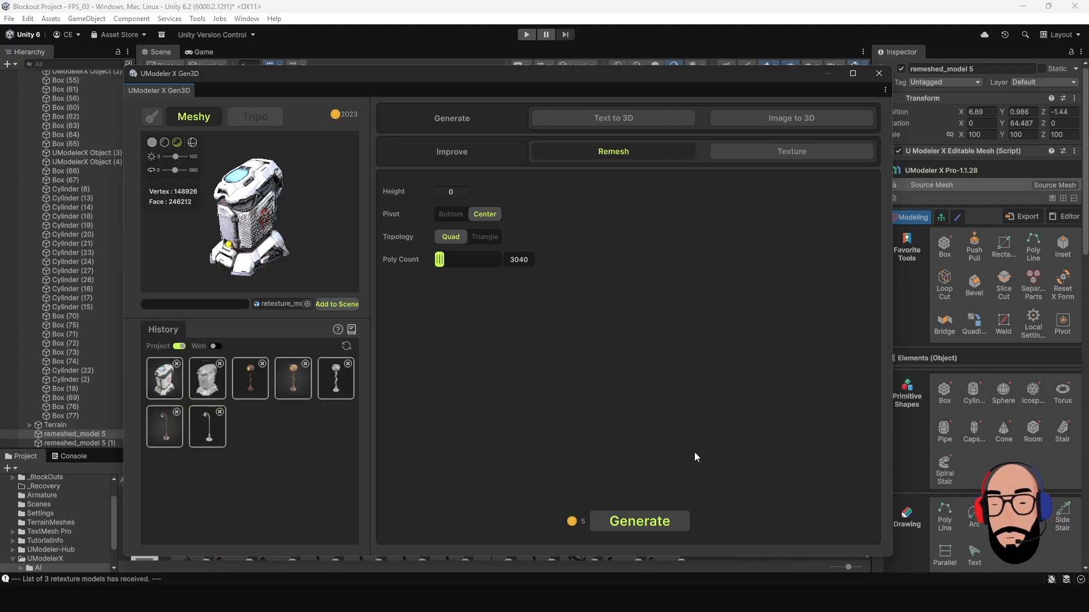
pyautogui.click(655, 523)
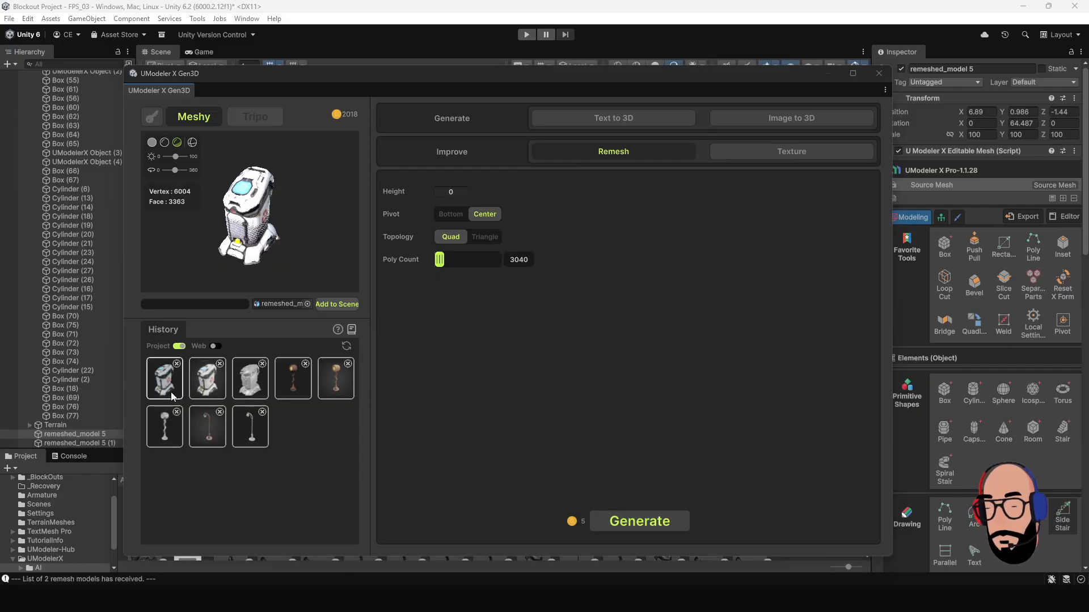
# Inspect the remeshed garbage can and compare it with the textured high-poly version in the history.
pyautogui.moveTo(276, 232); pyautogui.dragTo(252, 232)
pyautogui.scroll(3, 231, 234)
pyautogui.scroll(-3, 257, 227)
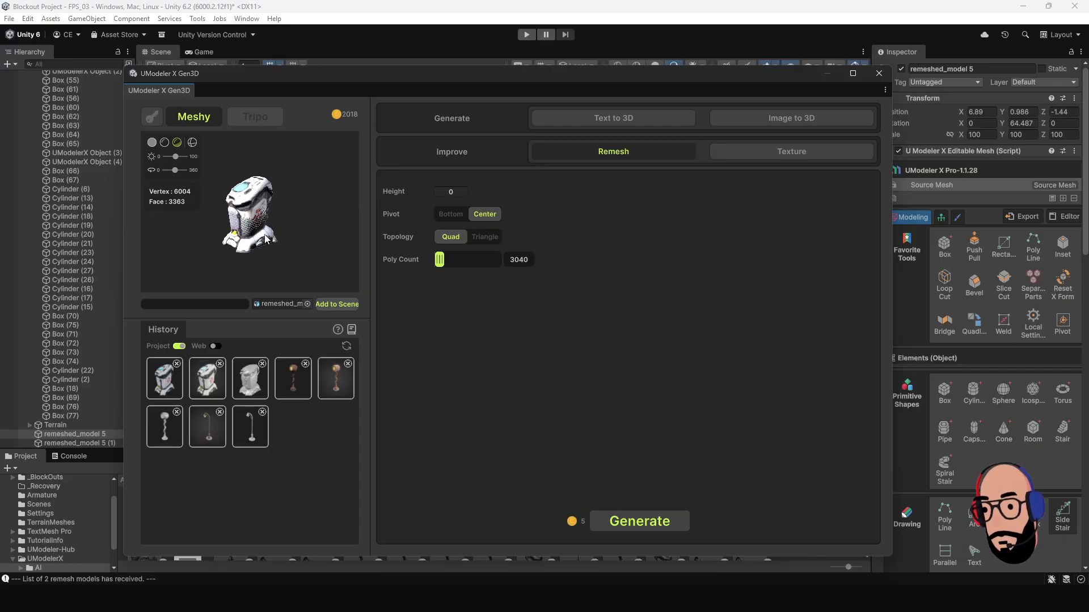
pyautogui.scroll(2, 265, 239)
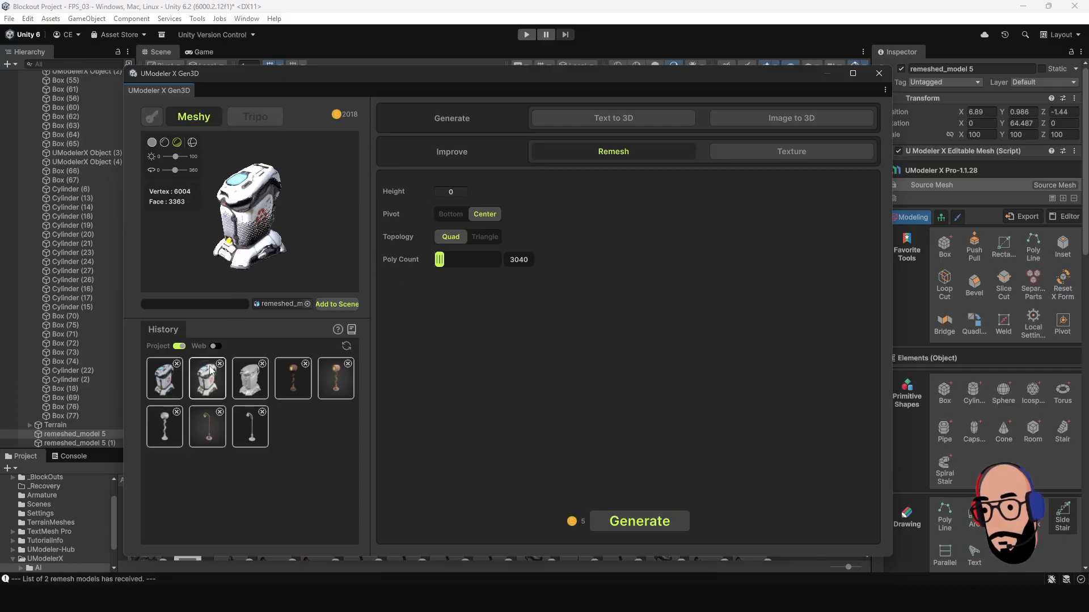
pyautogui.click(209, 388)
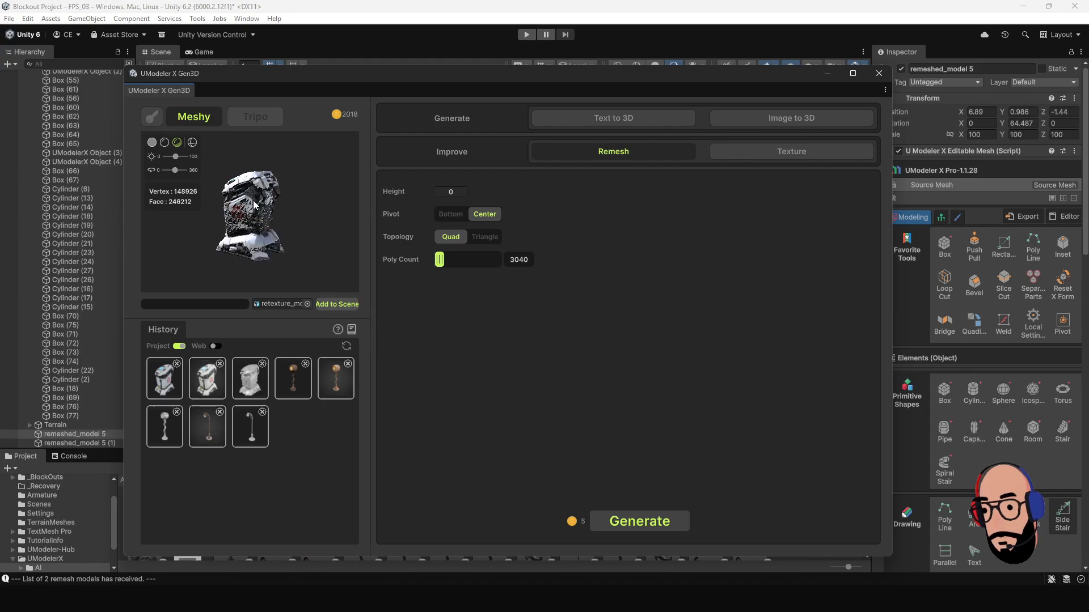
pyautogui.moveTo(279, 208); pyautogui.dragTo(214, 234)
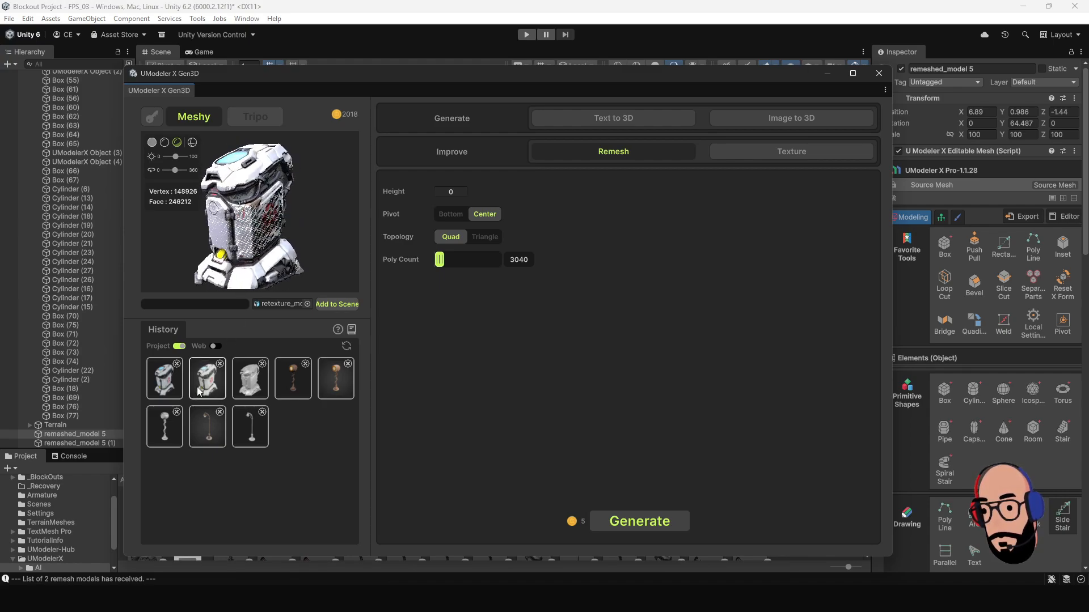
pyautogui.click(196, 386)
pyautogui.click(213, 387)
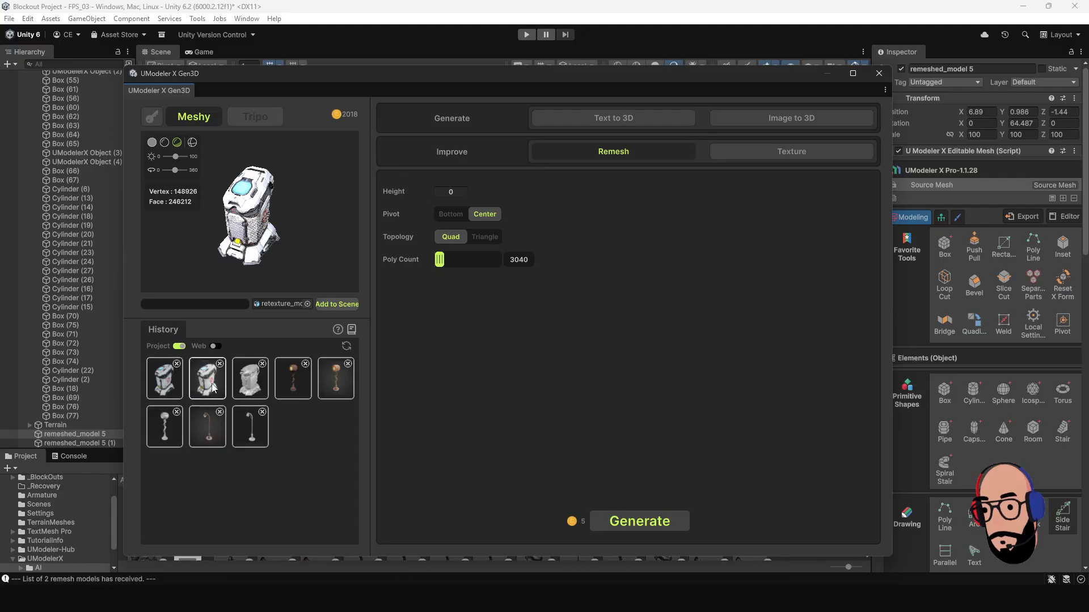
pyautogui.click(180, 389)
pyautogui.click(205, 391)
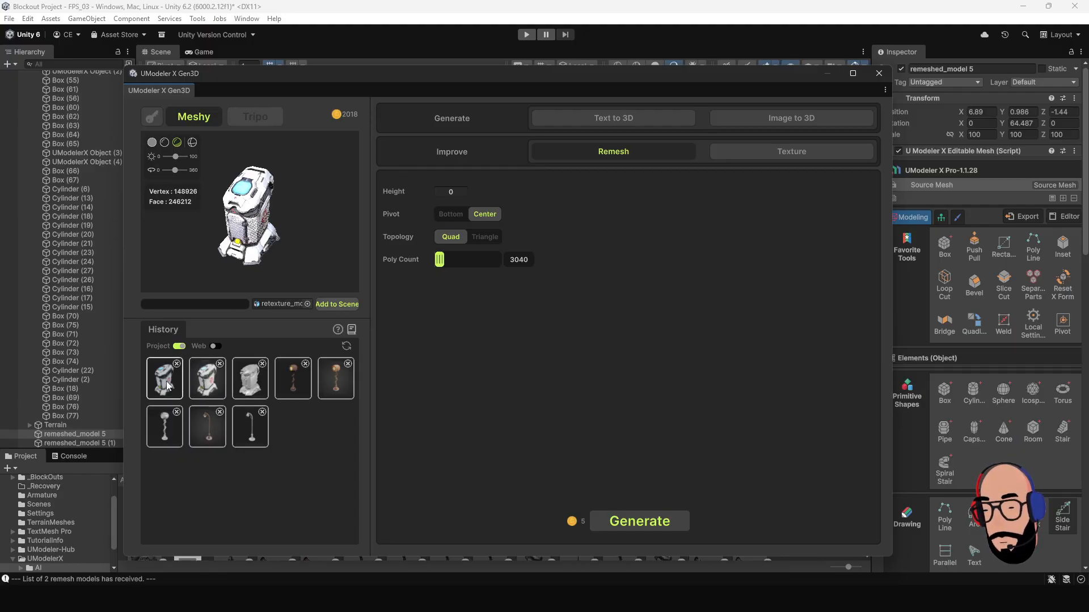
pyautogui.click(166, 381)
pyautogui.click(223, 388)
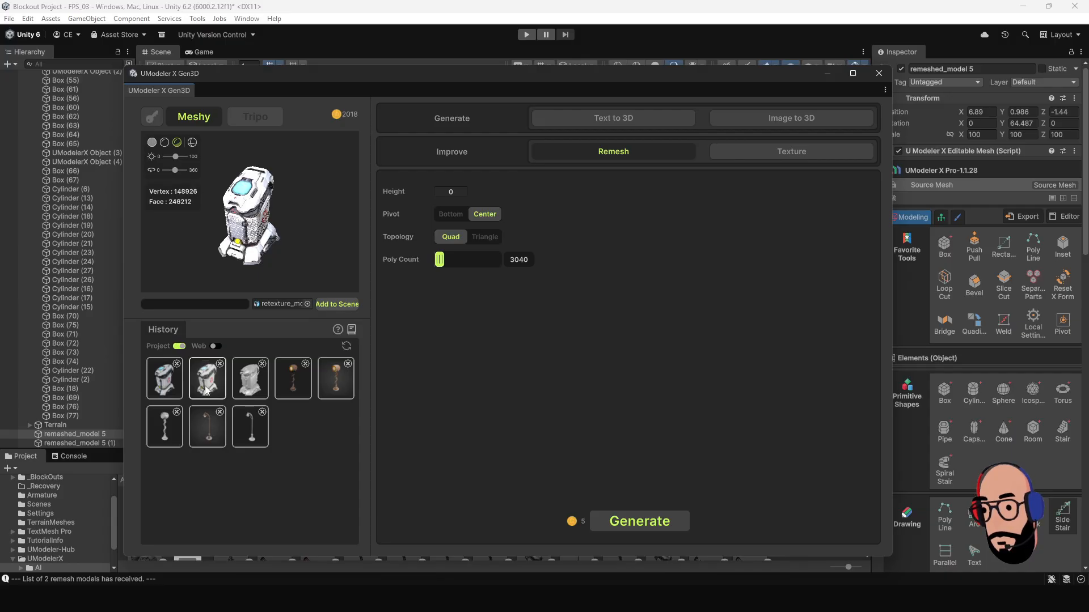
# Delete the remeshed garbage can from the task history and reselect the textured high-poly version.
pyautogui.click(172, 383)
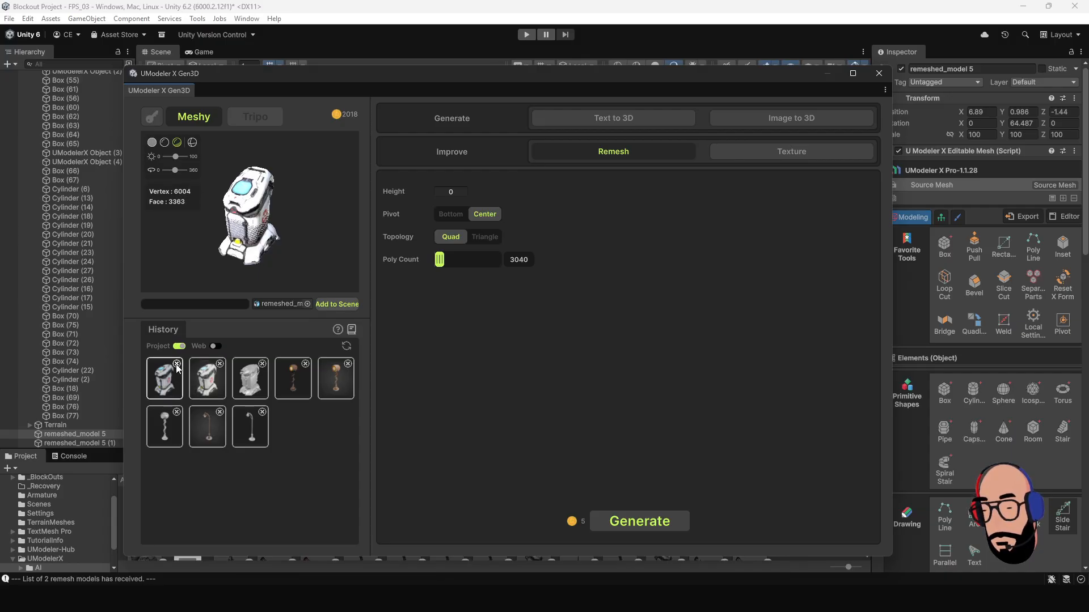
pyautogui.click(177, 364)
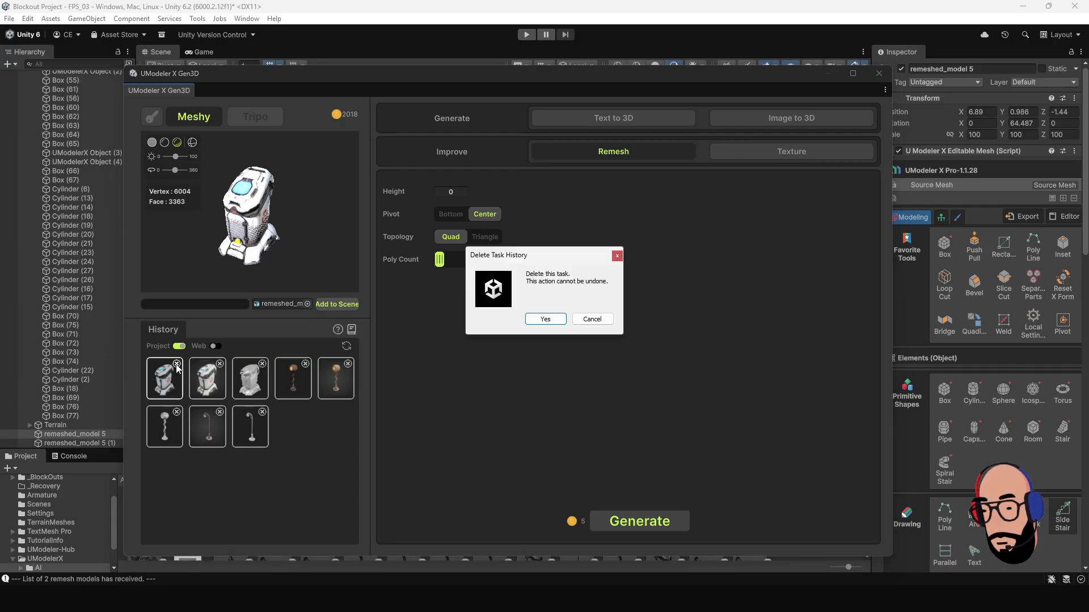
pyautogui.click(543, 320)
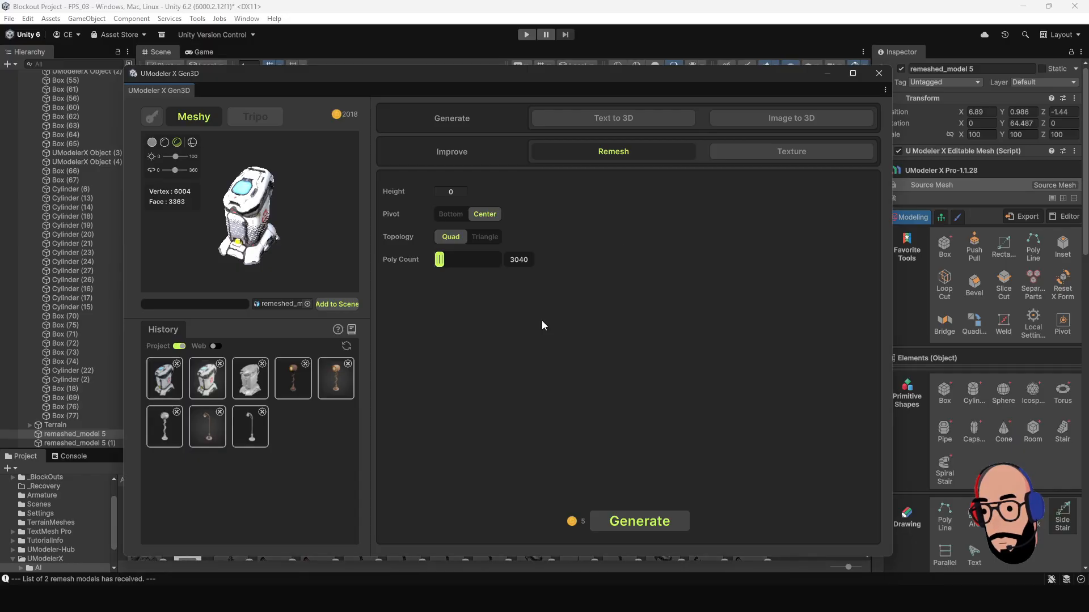
pyautogui.click(207, 384)
pyautogui.click(251, 387)
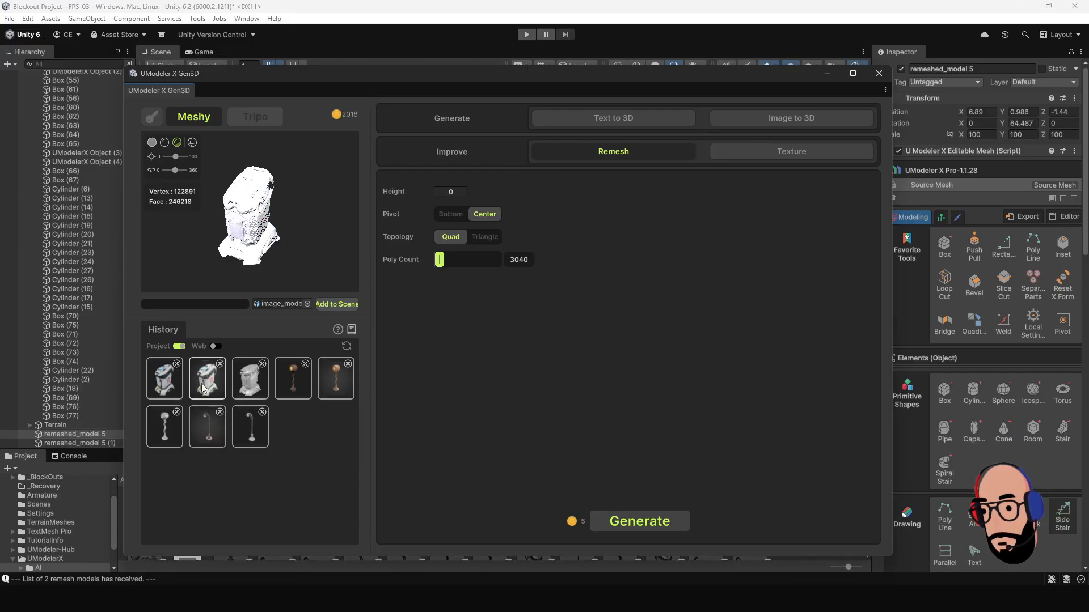
pyautogui.click(202, 383)
pyautogui.click(167, 379)
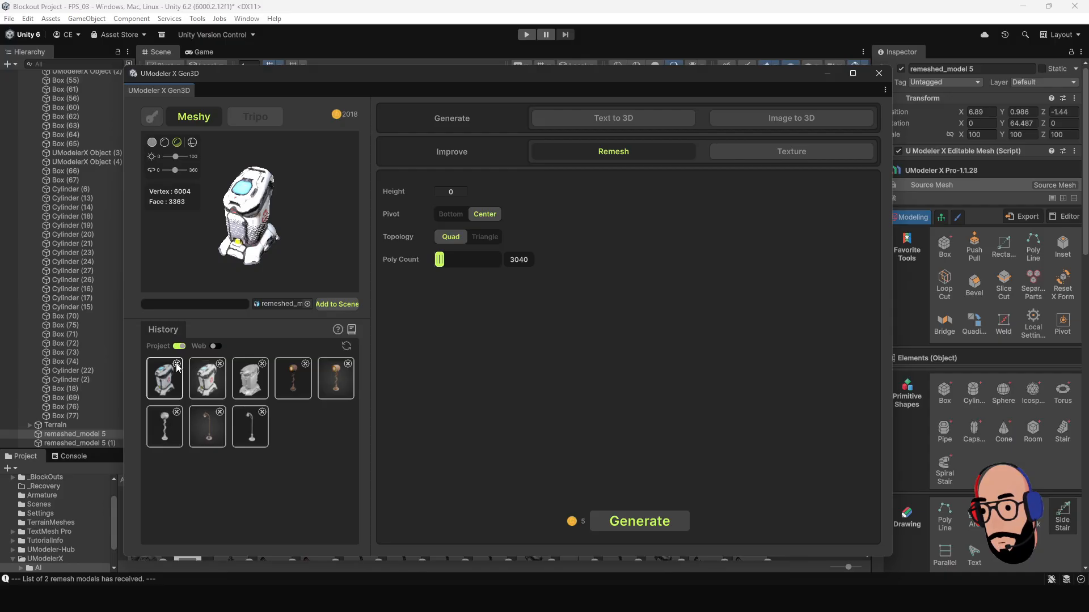
pyautogui.click(177, 364)
pyautogui.click(548, 319)
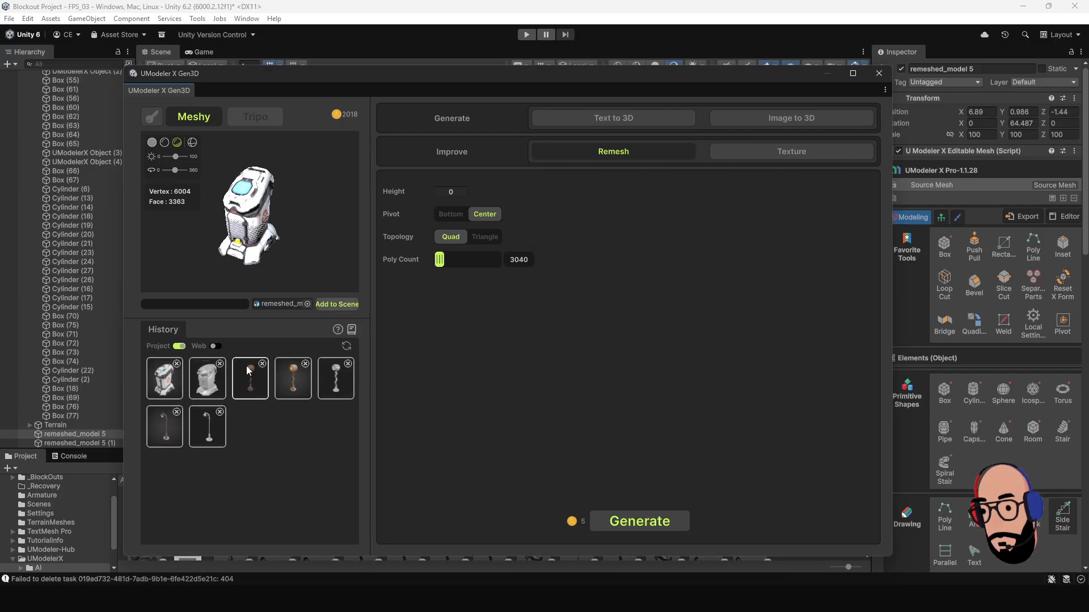
pyautogui.click(197, 381)
pyautogui.click(174, 383)
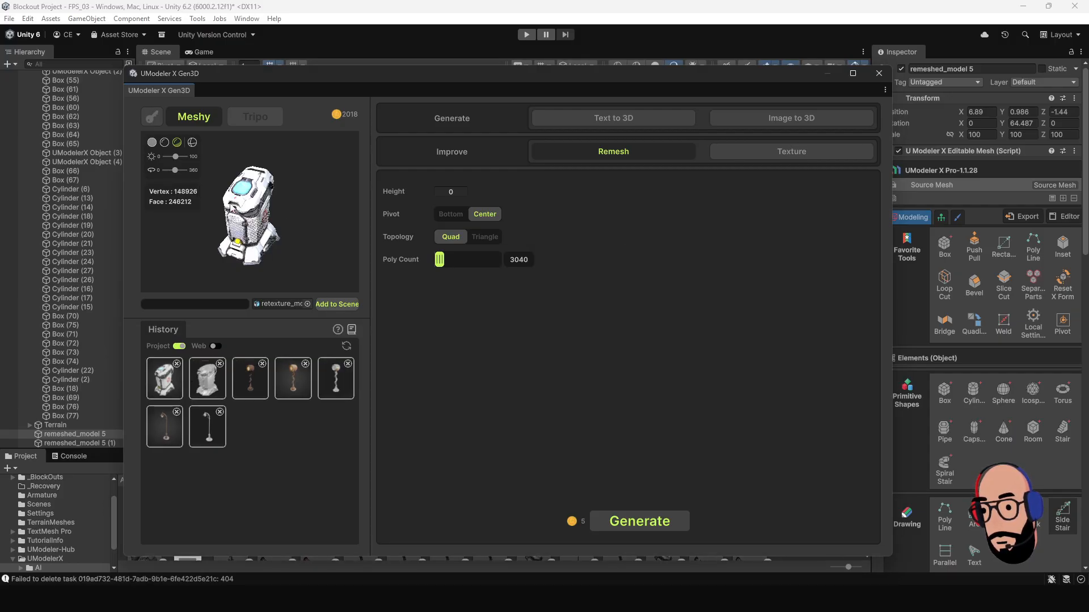
# Remesh the textured garbage can with Quad topology, Center pivot and a poly count of 17741, and check the result in the preview.
pyautogui.moveTo(230, 206); pyautogui.dragTo(257, 224)
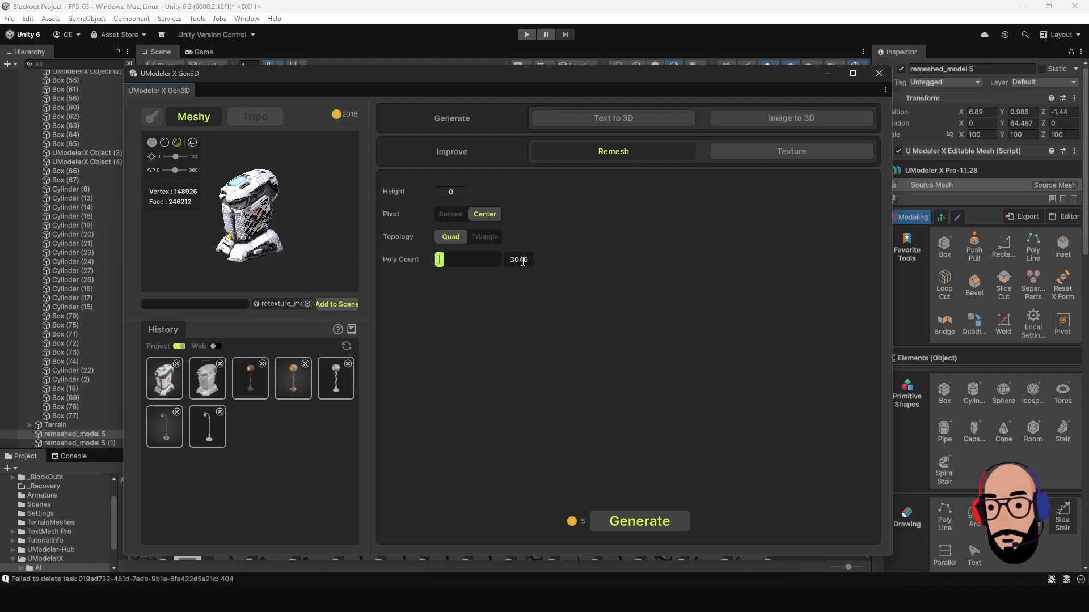
pyautogui.moveTo(440, 262); pyautogui.dragTo(443, 263)
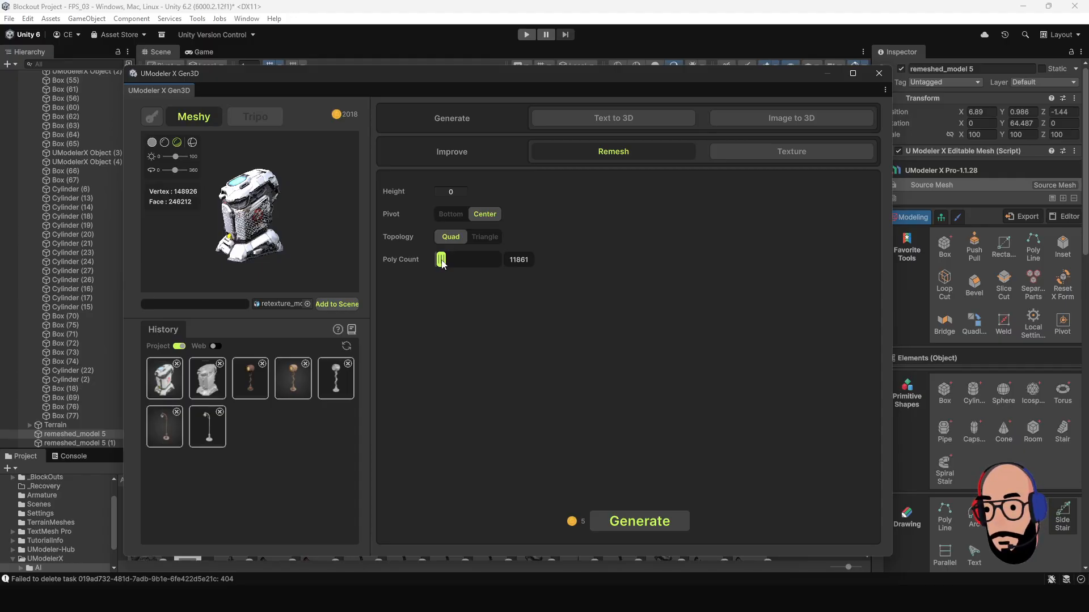
pyautogui.moveTo(443, 264); pyautogui.dragTo(445, 264)
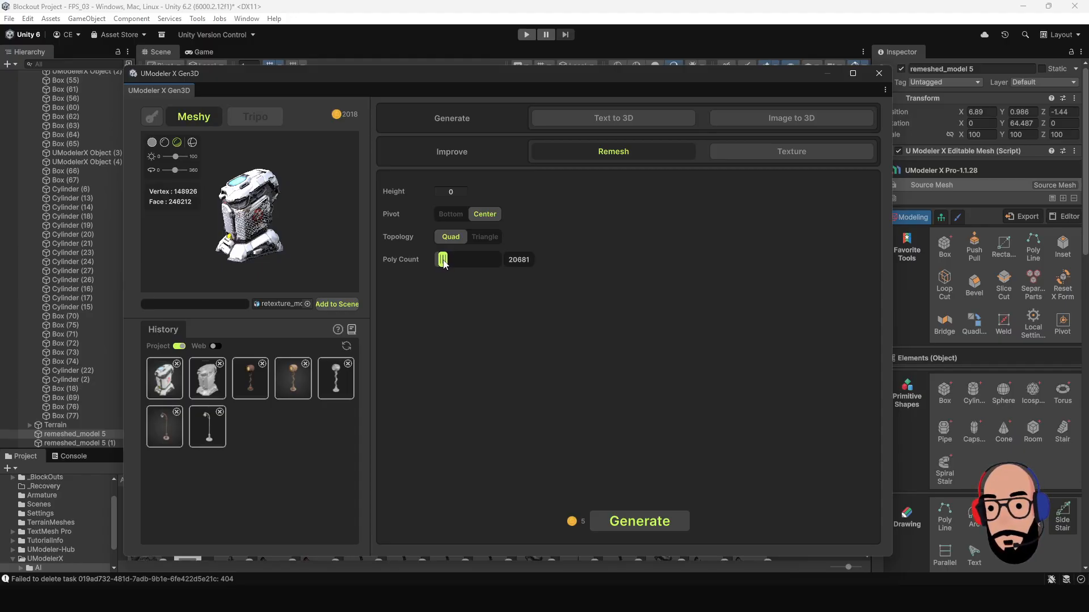
pyautogui.moveTo(444, 265); pyautogui.dragTo(444, 266)
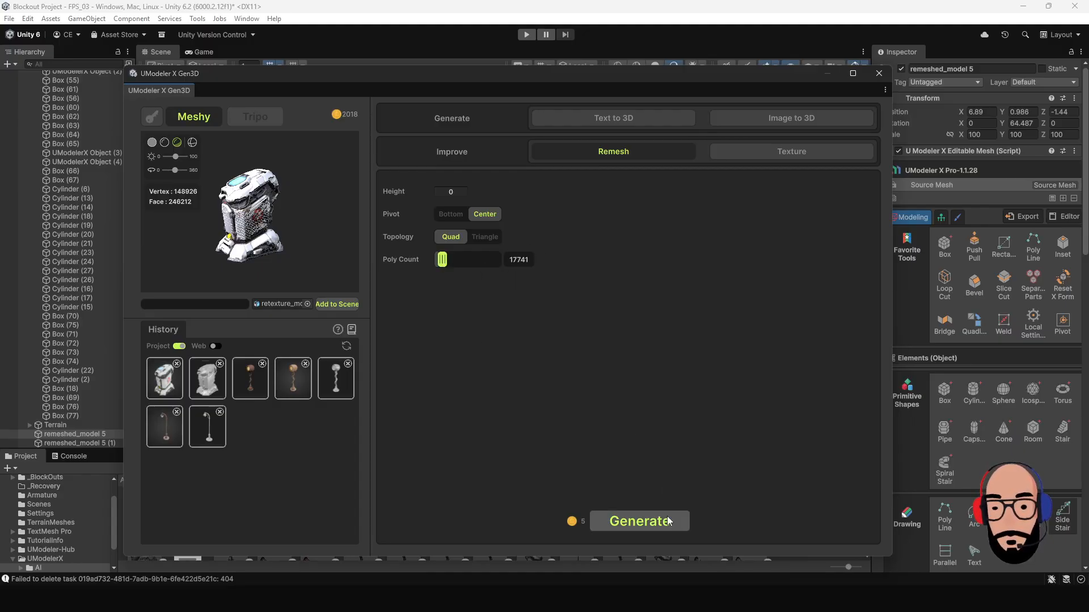
pyautogui.click(649, 527)
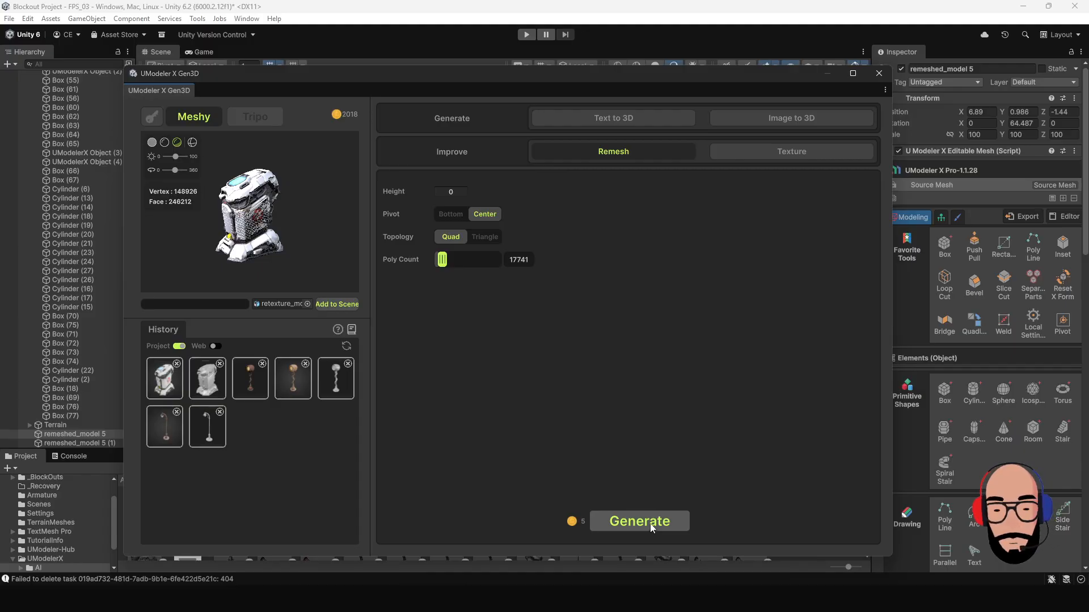
pyautogui.moveTo(280, 249); pyautogui.dragTo(223, 247)
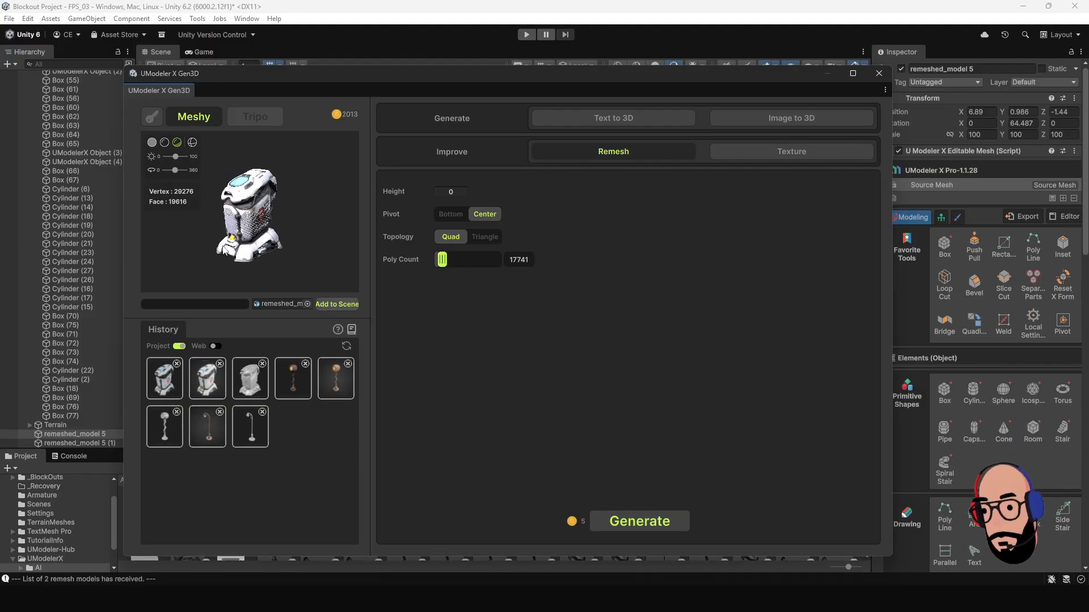
# Add the remeshed sci-fi garbage can to the scene and raise it onto the ground at Y 0.95.
pyautogui.click(334, 304)
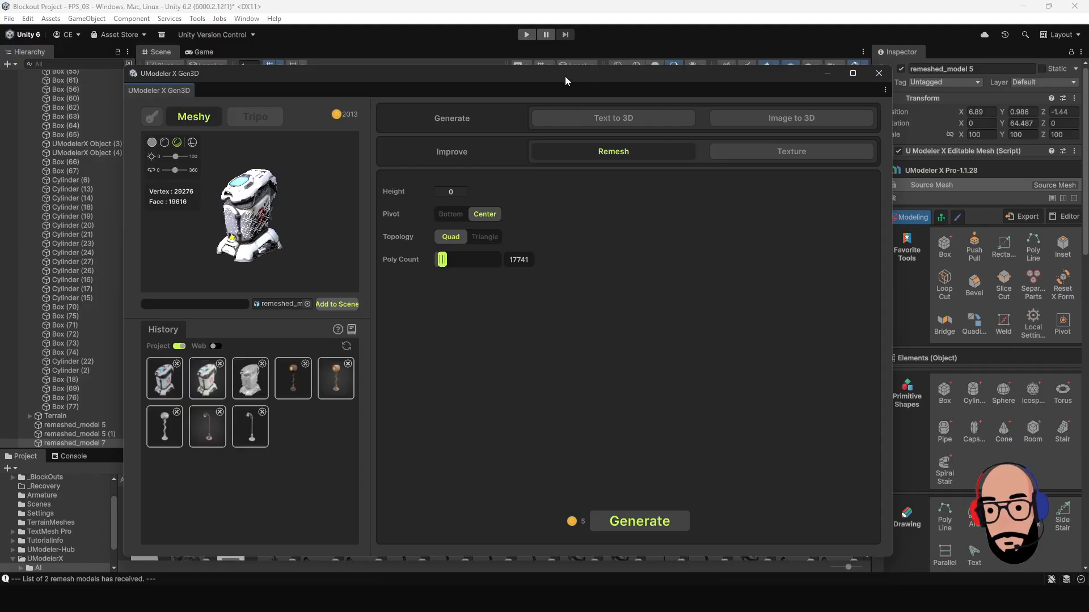
pyautogui.moveTo(565, 76); pyautogui.dragTo(557, 510)
pyautogui.scroll(-9, 386, 299)
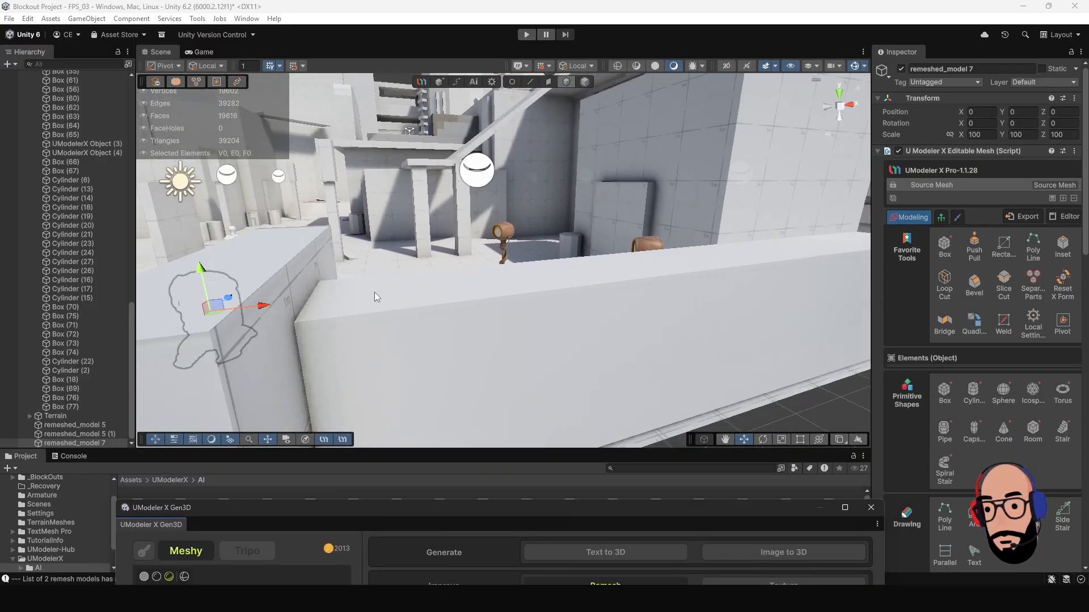
pyautogui.keyDown('alt'); pyautogui.moveTo(340, 275); pyautogui.dragTo(329, 315); pyautogui.keyUp('alt')
pyautogui.moveTo(248, 279); pyautogui.dragTo(329, 278, button='middle')
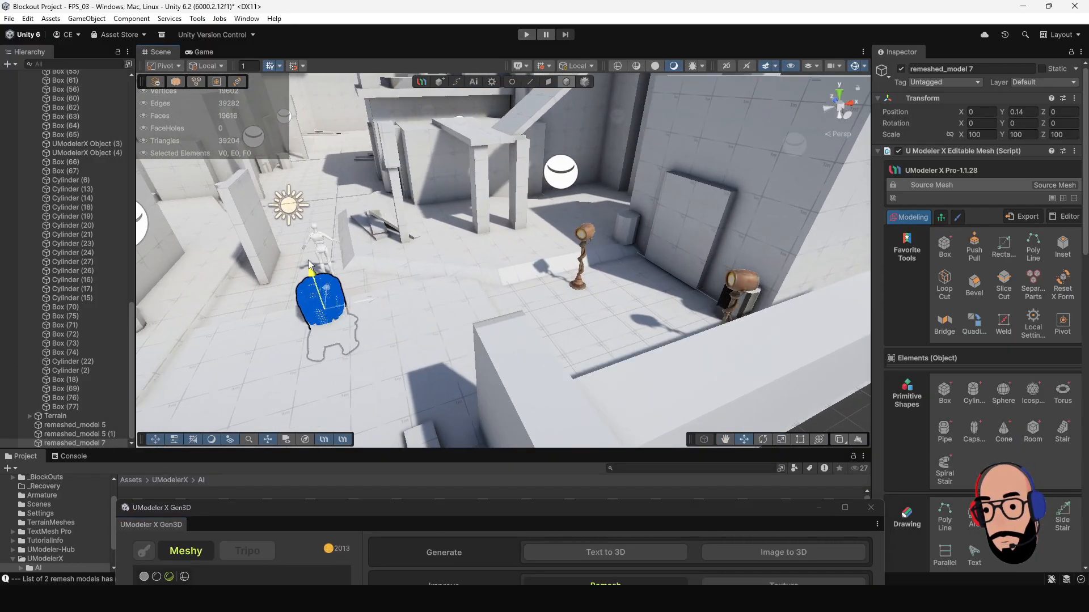
pyautogui.moveTo(313, 277); pyautogui.dragTo(302, 256)
pyautogui.press('f')
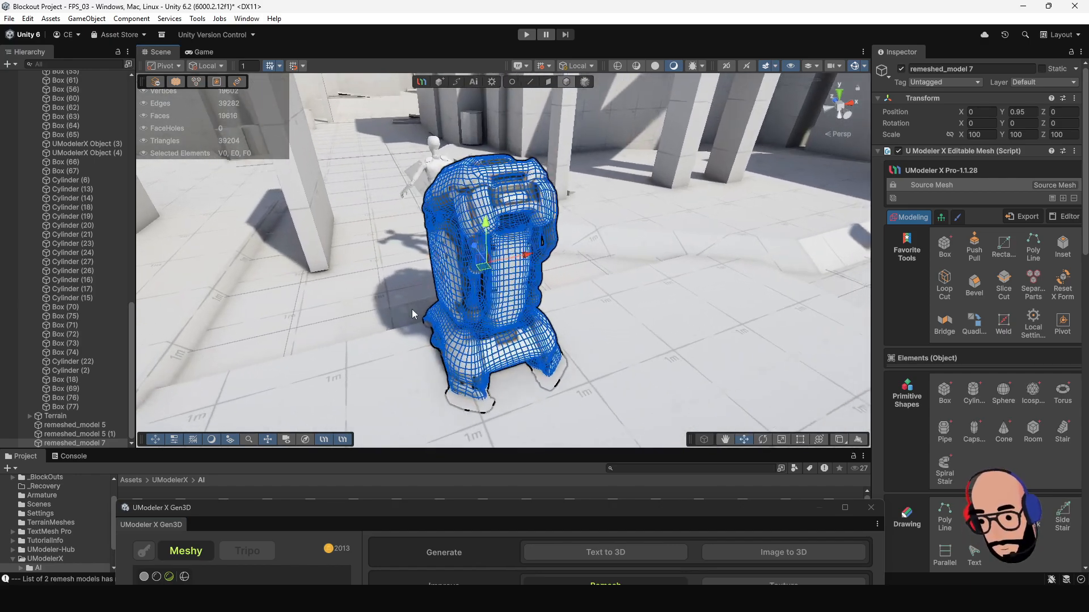
pyautogui.keyDown('alt'); pyautogui.moveTo(411, 309); pyautogui.dragTo(594, 322); pyautogui.keyUp('alt')
pyautogui.click(586, 310)
pyautogui.scroll(-8, 572, 310)
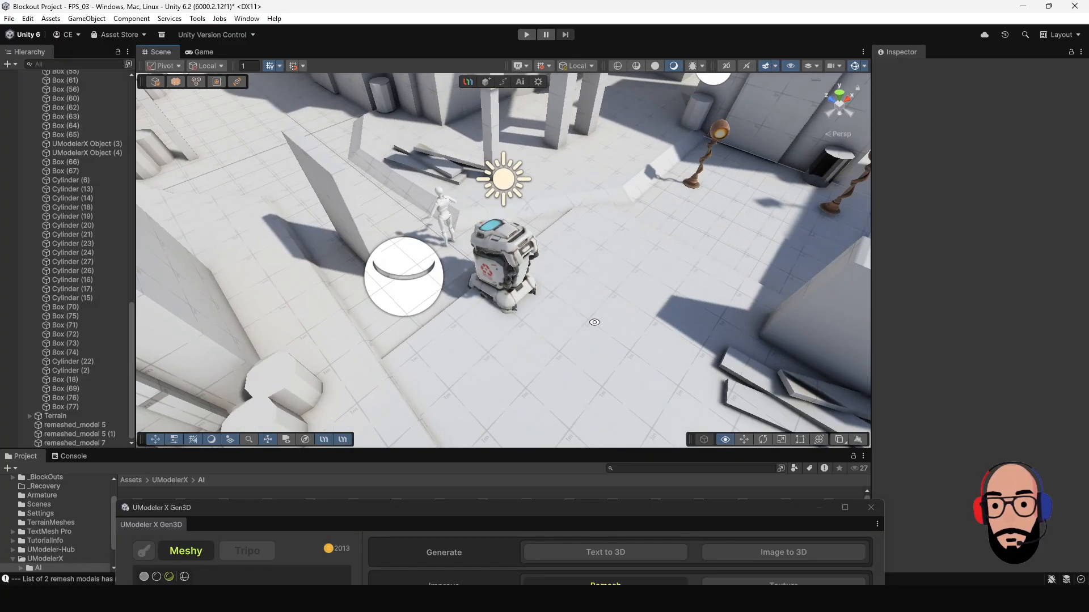
# Move the sci-fi garbage can next to the planks by the building at X 2.3, Z 7.28, and rotate it to -90 on Y.
pyautogui.click(502, 270)
pyautogui.scroll(-3, 527, 275)
pyautogui.moveTo(546, 281); pyautogui.dragTo(560, 327, button='middle')
pyautogui.keyDown('alt'); pyautogui.moveTo(559, 326); pyautogui.dragTo(615, 161); pyautogui.keyUp('alt')
pyautogui.press('e')
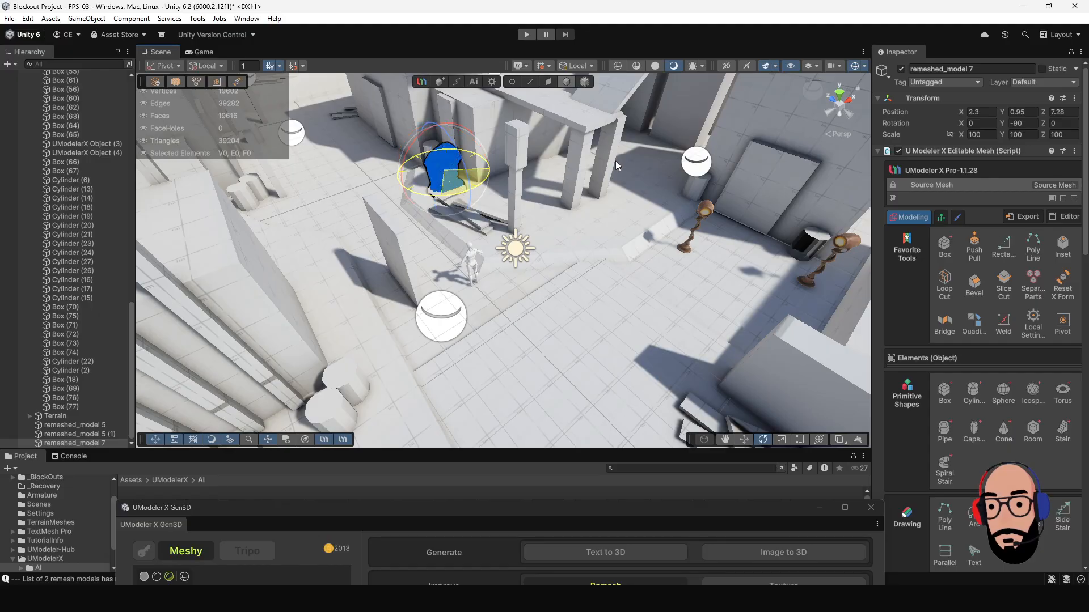
pyautogui.press('f')
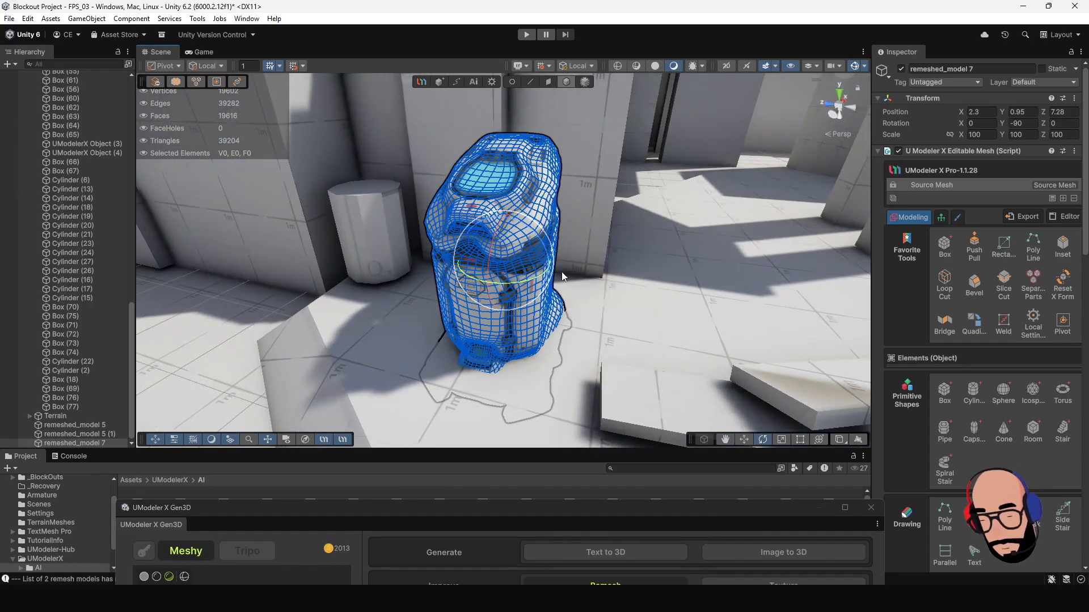
# Raise the sci-fi garbage can to about Y 1.22 so it stands on the raised ledge.
pyautogui.click(561, 272)
pyautogui.scroll(-10, 560, 271)
pyautogui.keyDown('alt'); pyautogui.moveTo(556, 264); pyautogui.dragTo(496, 226); pyautogui.keyUp('alt')
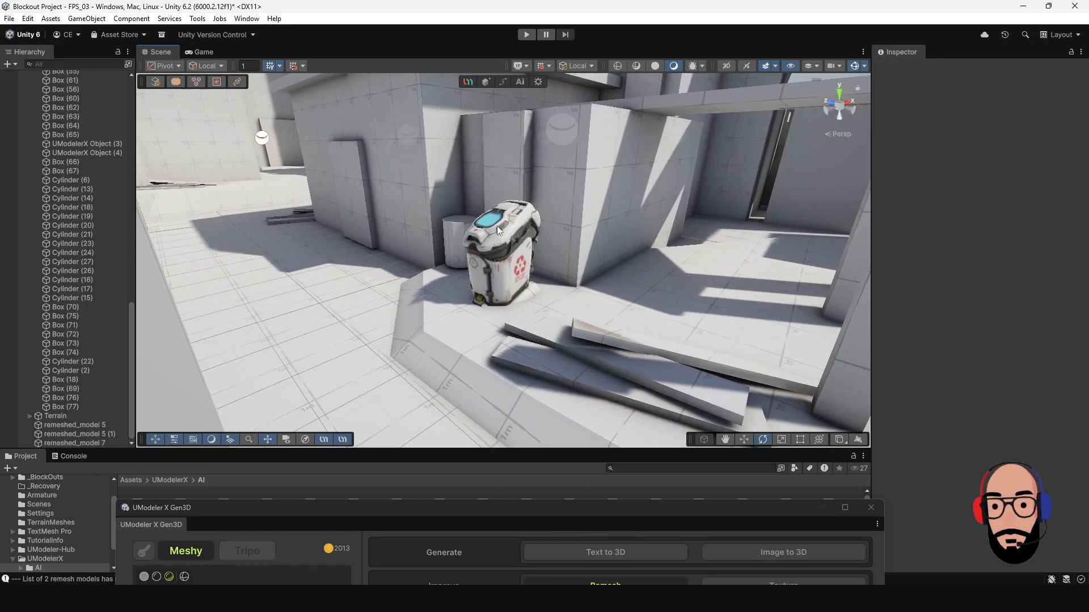
pyautogui.click(498, 227)
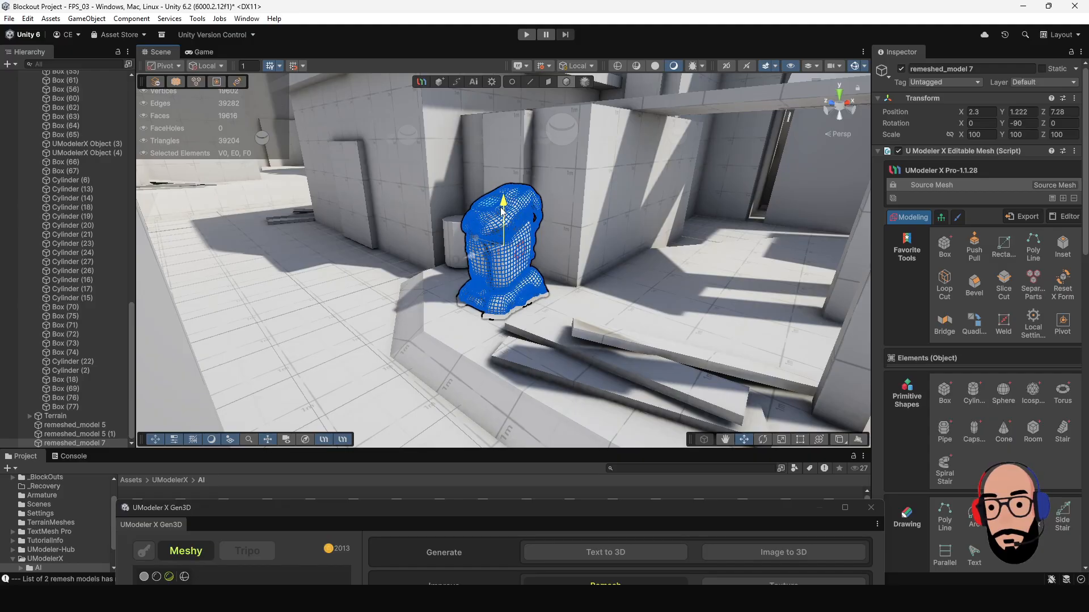
pyautogui.click(586, 276)
# Examine the placed sci-fi garbage can within the blockout level from several angles and distances.
pyautogui.scroll(-5, 587, 276)
pyautogui.keyDown('alt'); pyautogui.moveTo(586, 276); pyautogui.dragTo(474, 267); pyautogui.keyUp('alt')
pyautogui.scroll(-5, 473, 266)
pyautogui.keyDown('alt'); pyautogui.moveTo(629, 340); pyautogui.dragTo(574, 301); pyautogui.keyUp('alt')
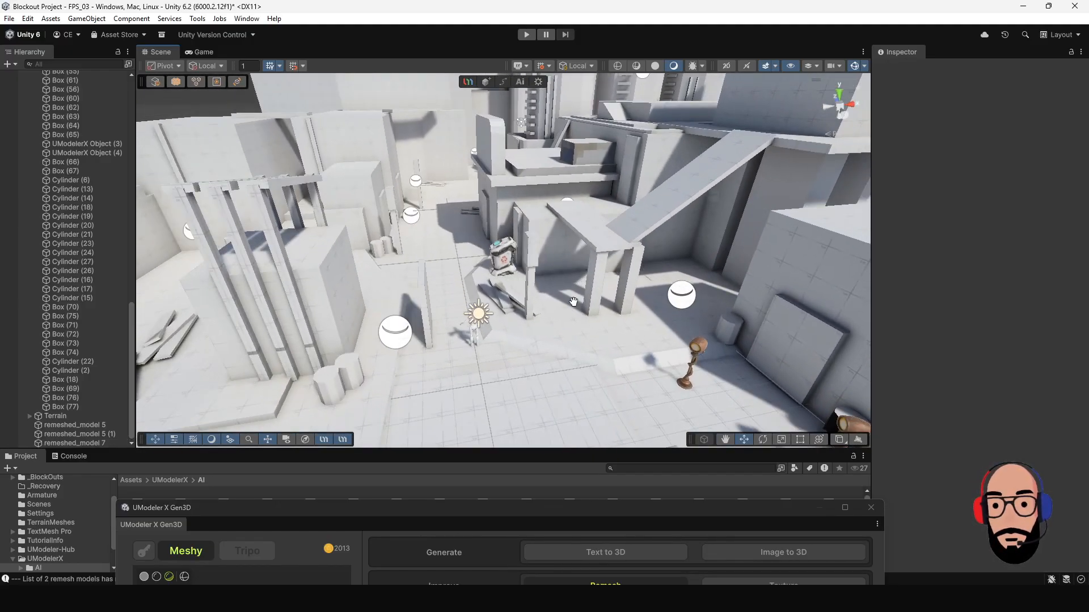
pyautogui.moveTo(573, 301); pyautogui.dragTo(499, 243, button='middle')
pyautogui.keyDown('alt'); pyautogui.moveTo(499, 243); pyautogui.dragTo(507, 269); pyautogui.keyUp('alt')
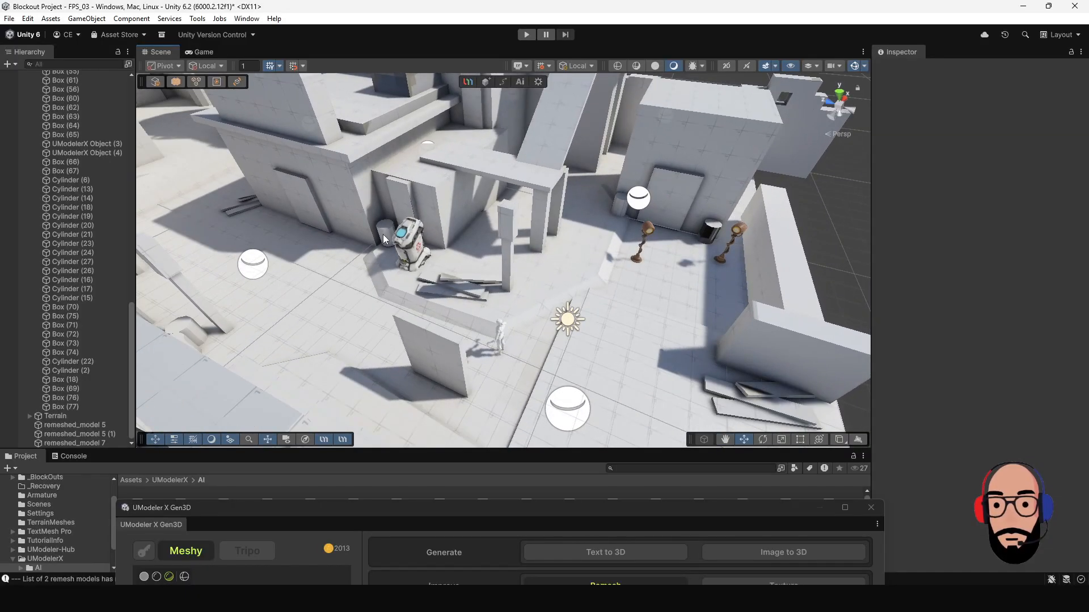
pyautogui.click(420, 238)
pyautogui.click(435, 253)
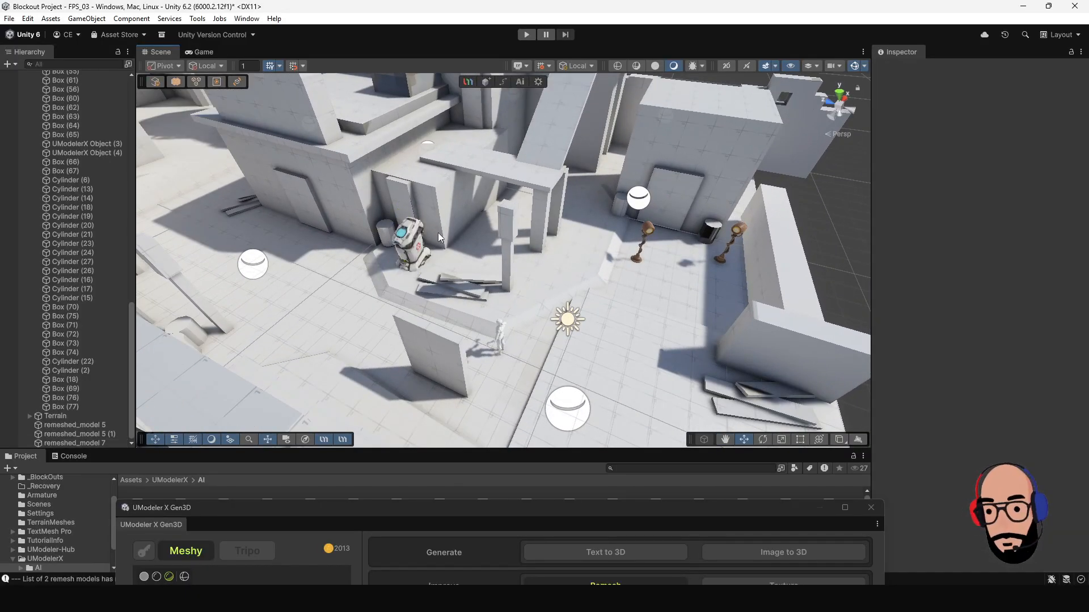
pyautogui.scroll(5, 441, 238)
pyautogui.keyDown('alt'); pyautogui.moveTo(369, 239); pyautogui.dragTo(439, 264); pyautogui.keyUp('alt')
# Bring the Gen3D window back and compare the untextured, textured and remeshed versions of the old metal trash can in the history.
pyautogui.moveTo(542, 522); pyautogui.dragTo(514, 79)
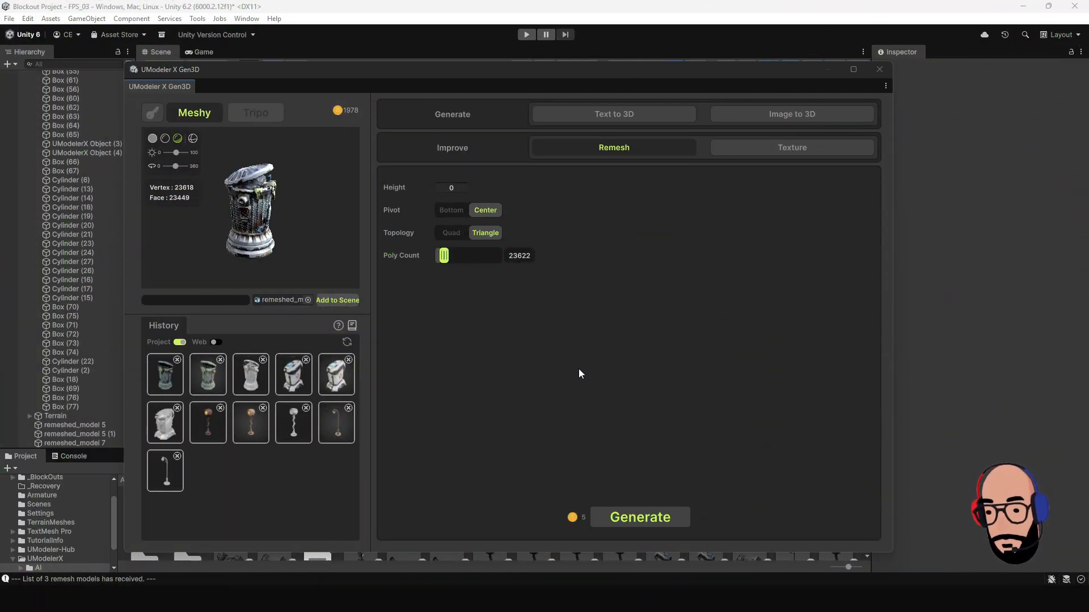
pyautogui.click(251, 377)
pyautogui.click(213, 383)
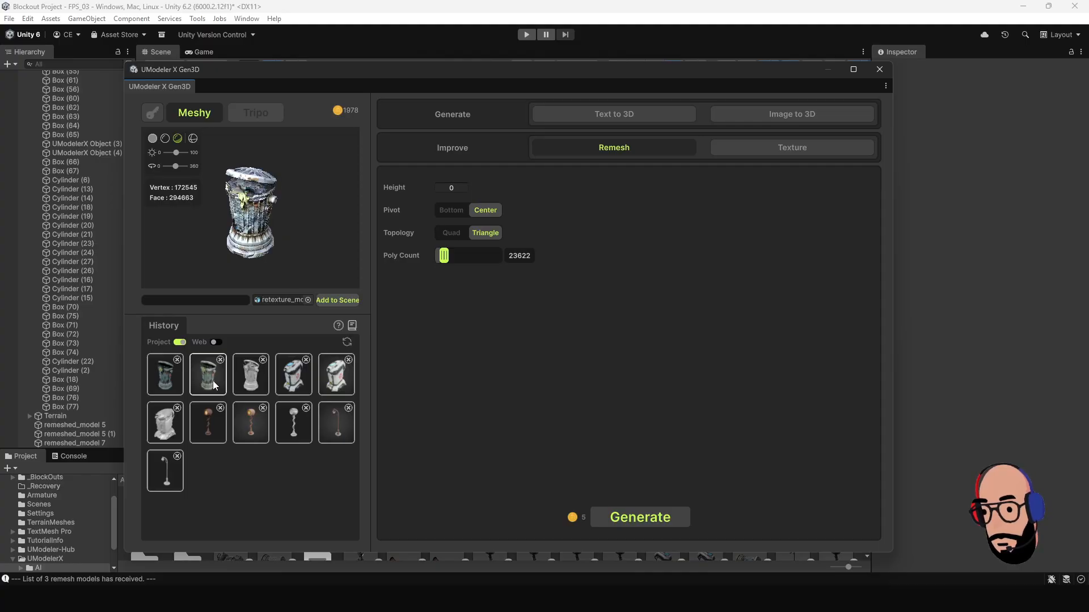
pyautogui.scroll(2, 253, 226)
pyautogui.moveTo(253, 226); pyautogui.dragTo(290, 234)
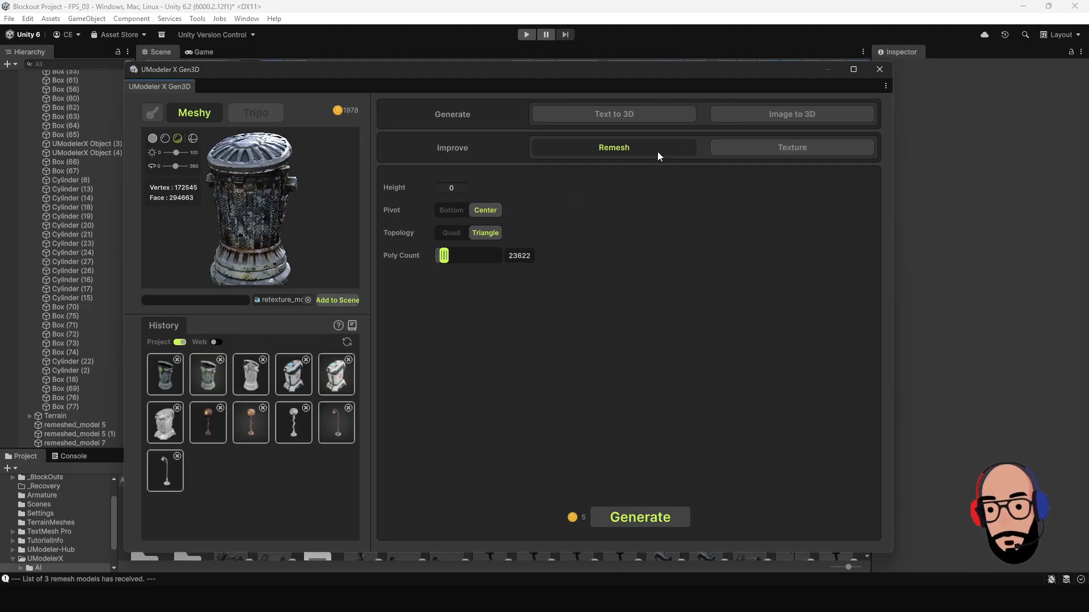
pyautogui.click(165, 374)
pyautogui.moveTo(266, 249); pyautogui.dragTo(245, 225)
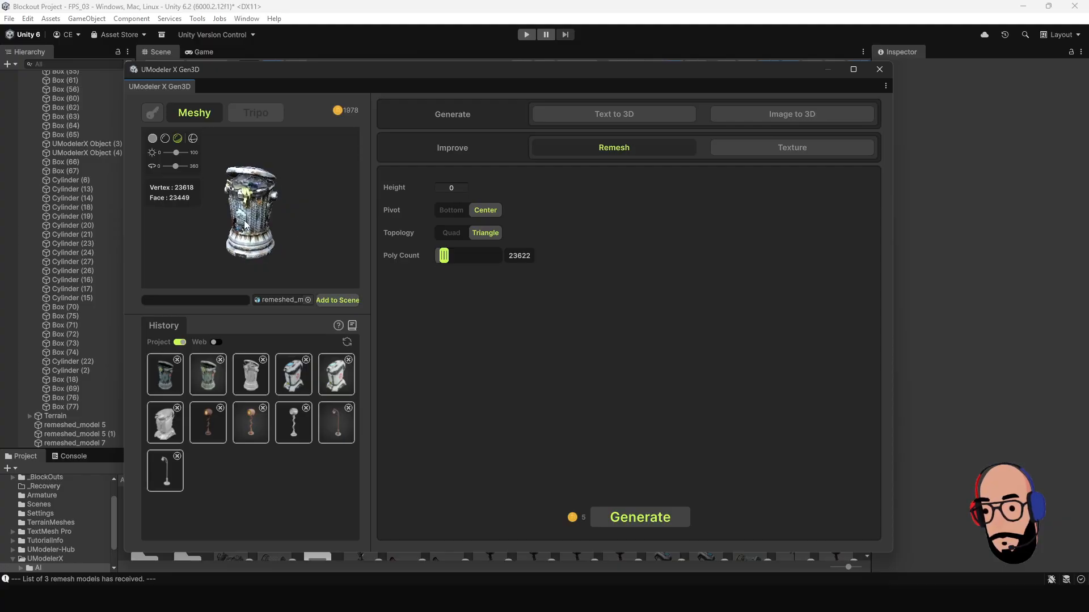
# Add the remeshed metal trash can to the scene and raise it onto the ground at Y 1.05.
pyautogui.click(347, 302)
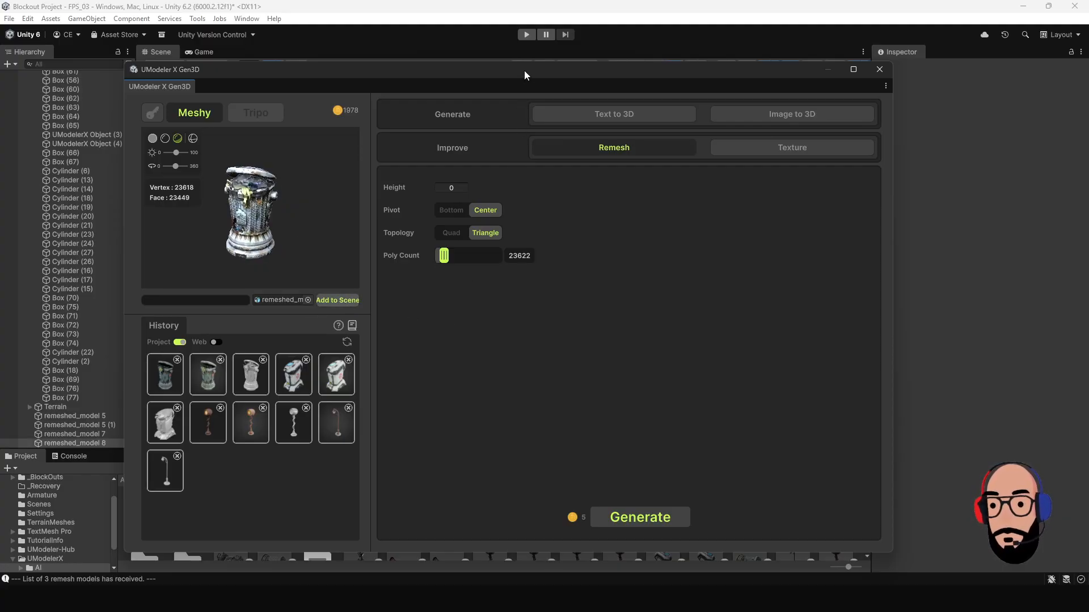
pyautogui.moveTo(525, 76); pyautogui.dragTo(535, 463)
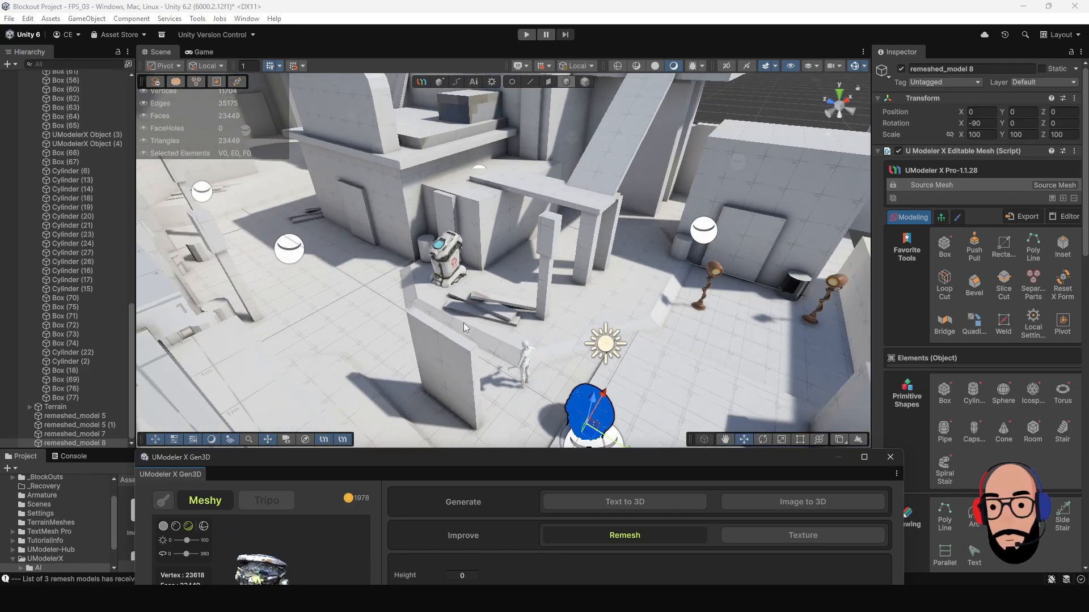
pyautogui.keyDown('alt'); pyautogui.moveTo(463, 323); pyautogui.dragTo(451, 267); pyautogui.keyUp('alt')
pyautogui.scroll(2, 448, 271)
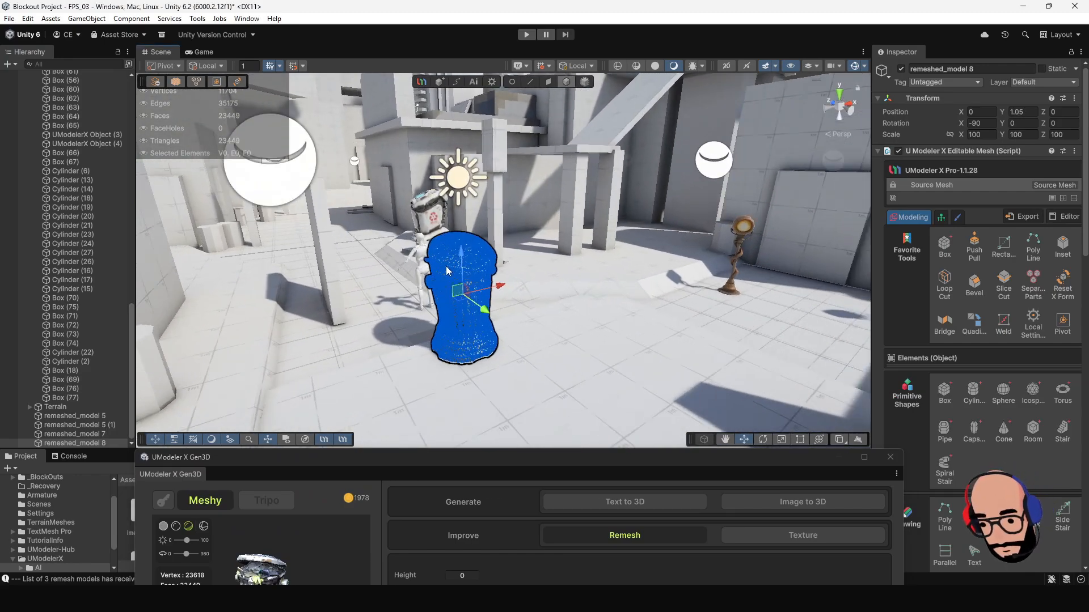
pyautogui.press('f')
# Move the metal trash can beside the low wall at X 2.46, Z -3.74, and rotate it to -80.34 on Z.
pyautogui.click(511, 309)
pyautogui.keyDown('alt'); pyautogui.moveTo(515, 313); pyautogui.dragTo(567, 168); pyautogui.keyUp('alt')
pyautogui.scroll(-3, 533, 309)
pyautogui.scroll(-3, 533, 309)
pyautogui.click(500, 264)
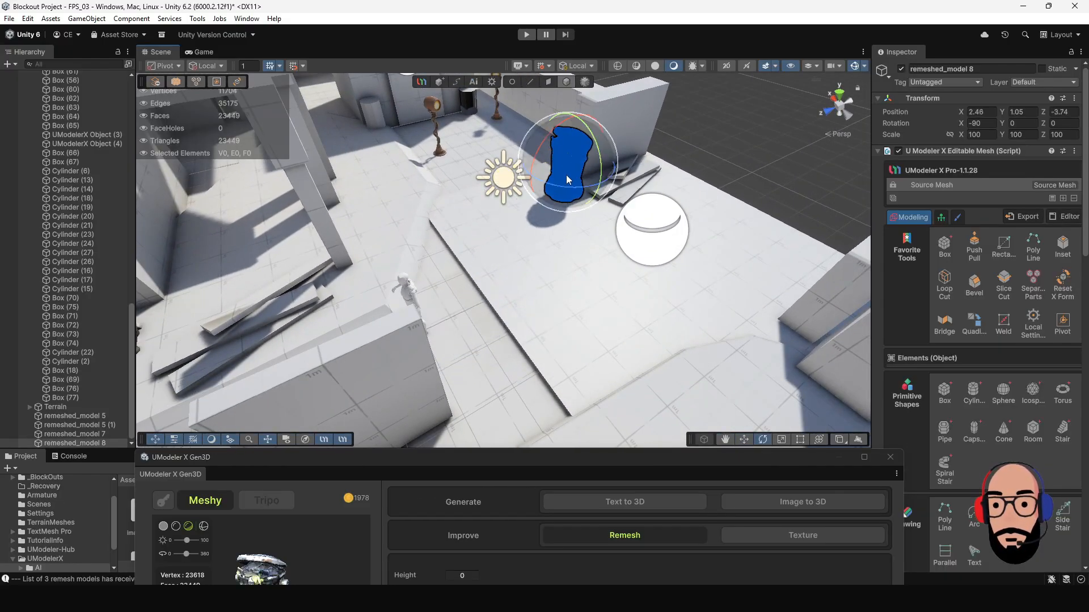
pyautogui.moveTo(647, 178); pyautogui.dragTo(700, 166)
pyautogui.click(729, 147)
# Examine the metal trash can beside the low wall from several angles, and bring the Gen3D window back into view.
pyautogui.keyDown('alt'); pyautogui.moveTo(794, 306); pyautogui.dragTo(636, 255); pyautogui.keyUp('alt')
pyautogui.moveTo(637, 255); pyautogui.dragTo(481, 258, button='middle')
pyautogui.keyDown('alt'); pyautogui.moveTo(481, 257); pyautogui.dragTo(466, 203); pyautogui.keyUp('alt')
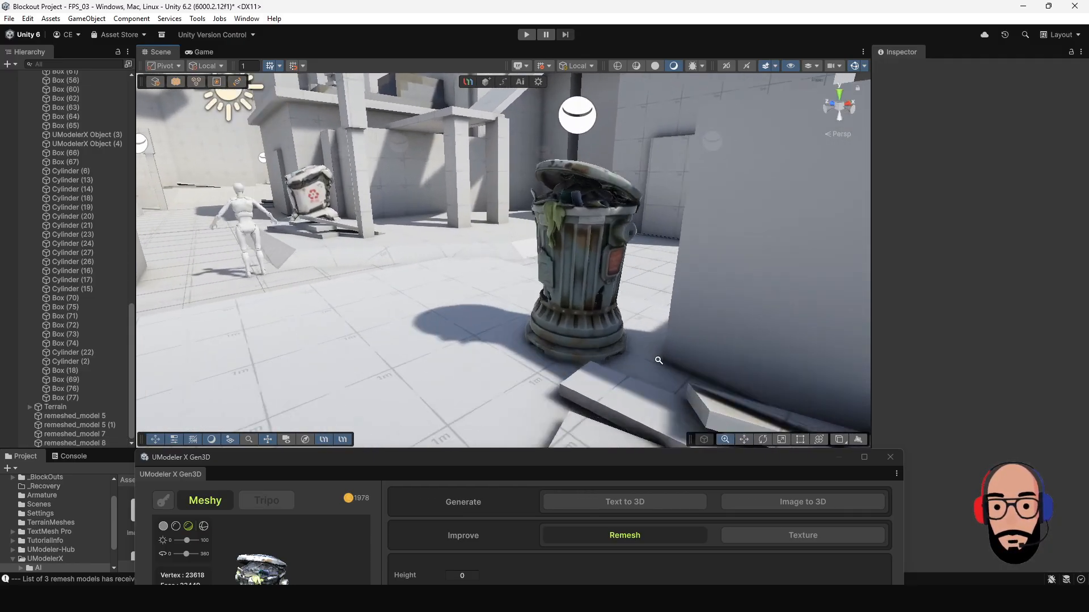
pyautogui.scroll(-5, 568, 262)
pyautogui.keyDown('alt'); pyautogui.moveTo(568, 262); pyautogui.dragTo(468, 271); pyautogui.keyUp('alt')
pyautogui.scroll(-3, 538, 247)
pyautogui.click(529, 256)
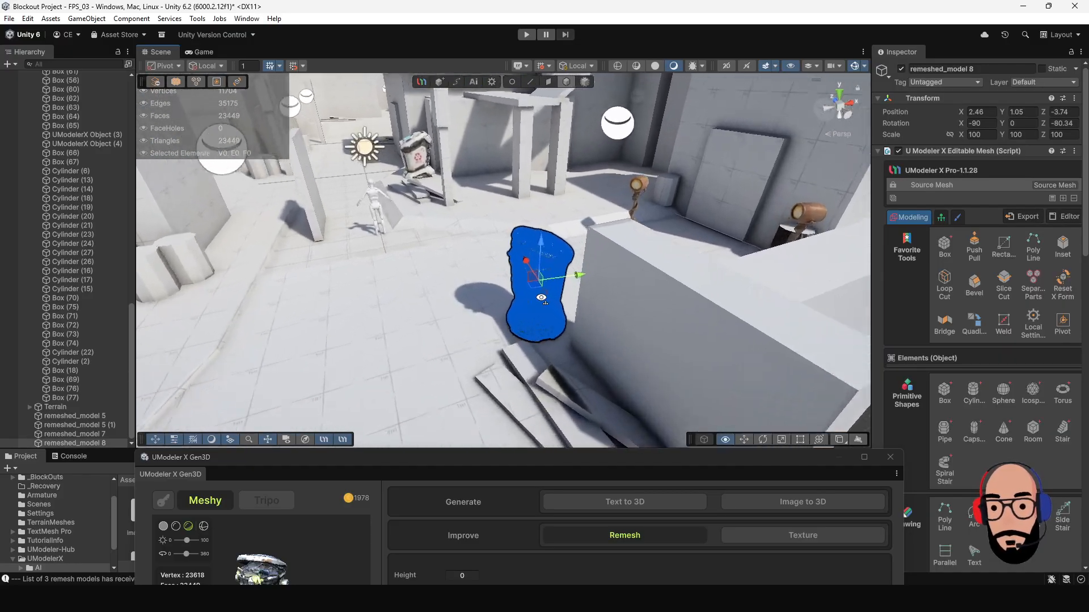
pyautogui.moveTo(554, 277); pyautogui.dragTo(541, 297, button='right')
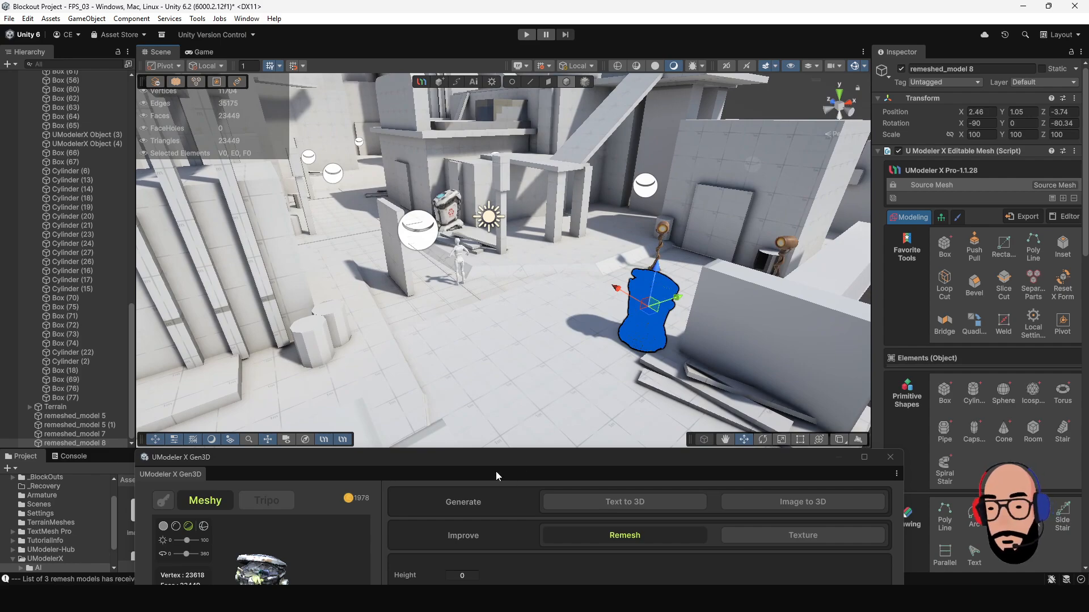
pyautogui.moveTo(501, 464); pyautogui.dragTo(496, 73)
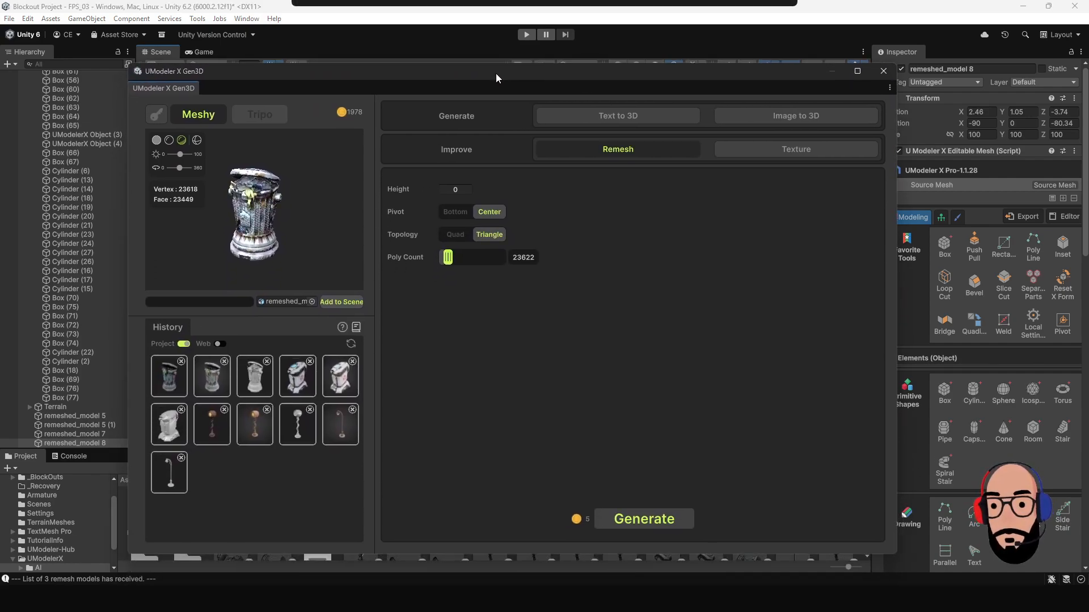